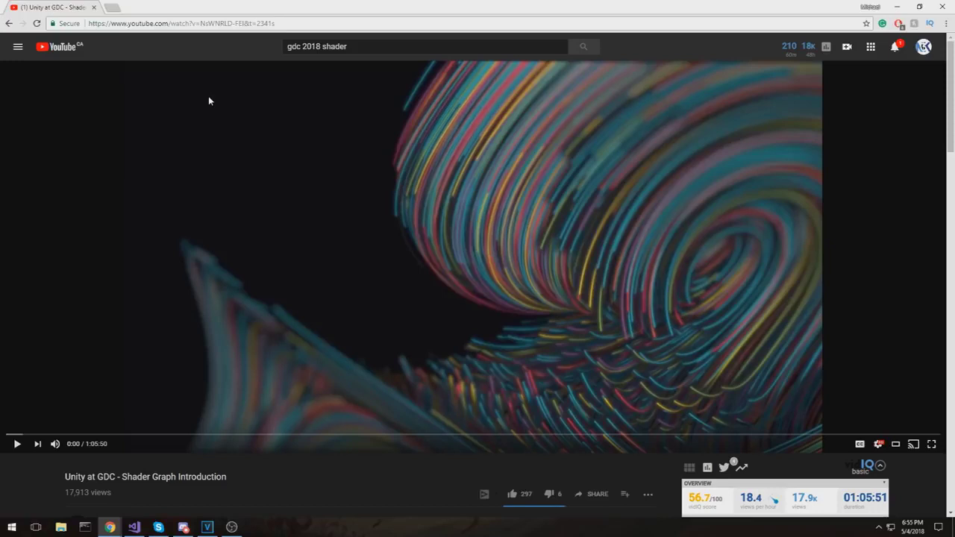
Skip ahead in the "Unity at GDC - Shader Graph Introduction" video to around 33:42 for the Unity demonstration
left_click(360, 435)
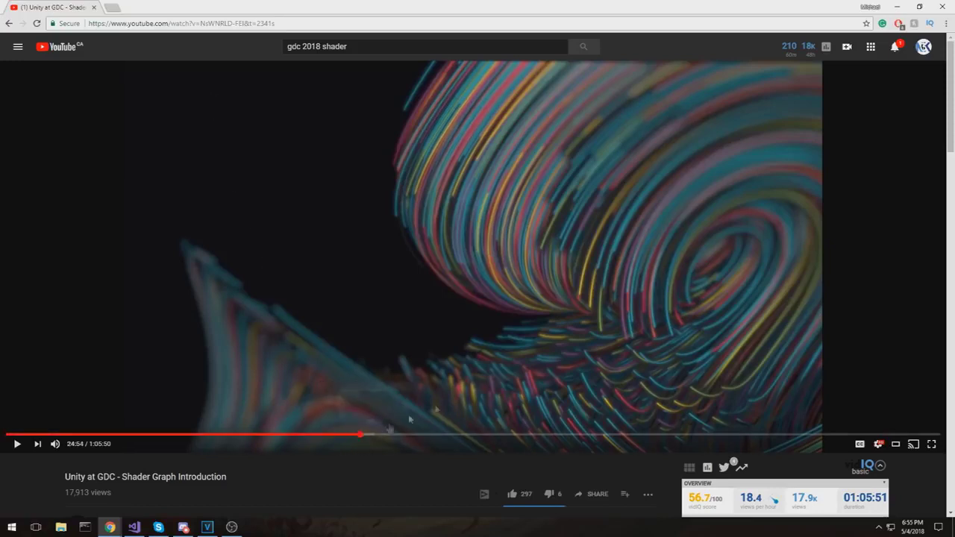
left_click(485, 434)
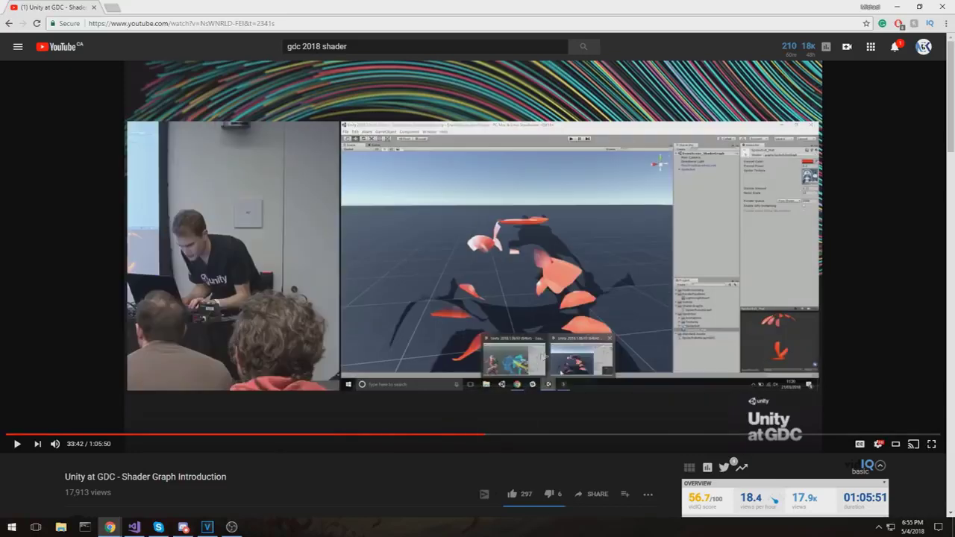
left_click(468, 199)
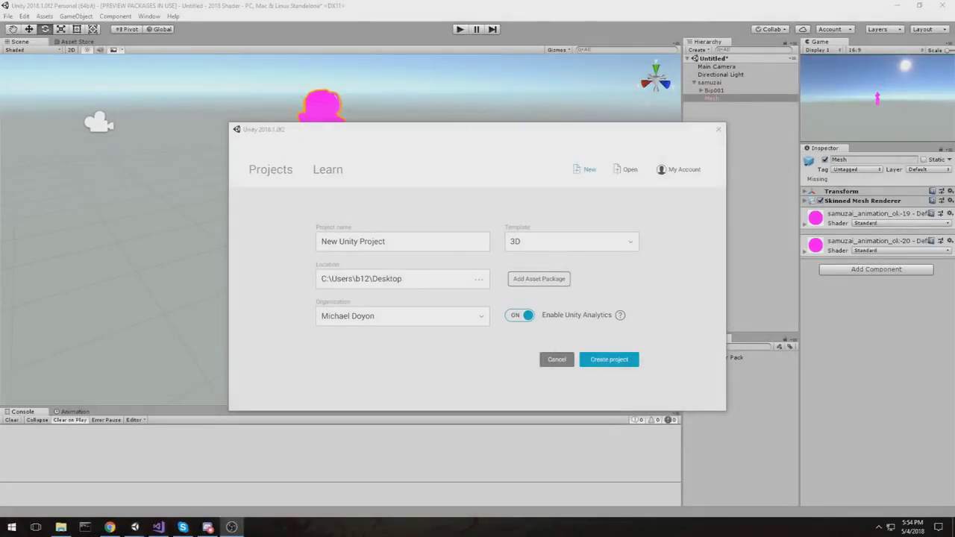
Choose the Lightweight RP (Preview) template for a new Unity project, and close the project window without creating it
left_click_drag(369, 131, 291, 103)
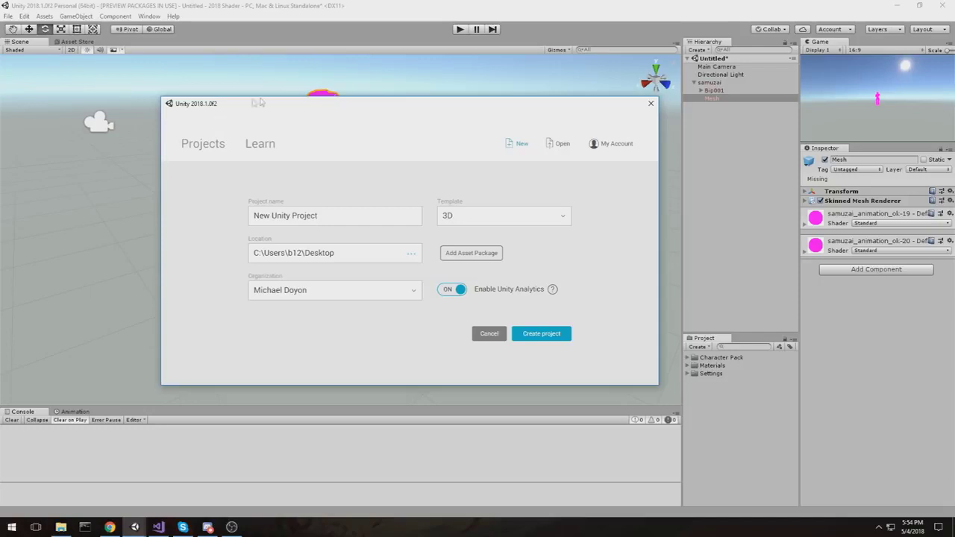
left_click_drag(366, 112, 453, 100)
left_click(552, 211)
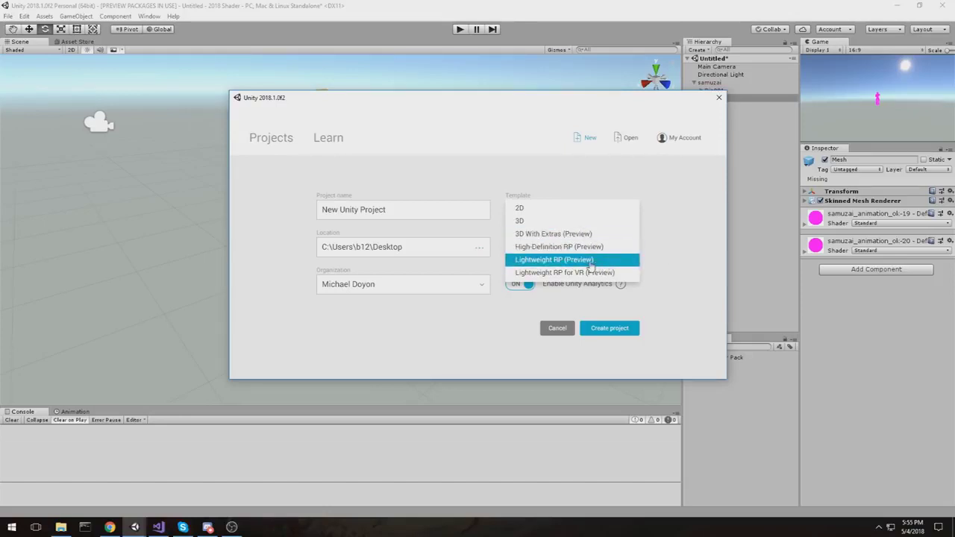
left_click(590, 265)
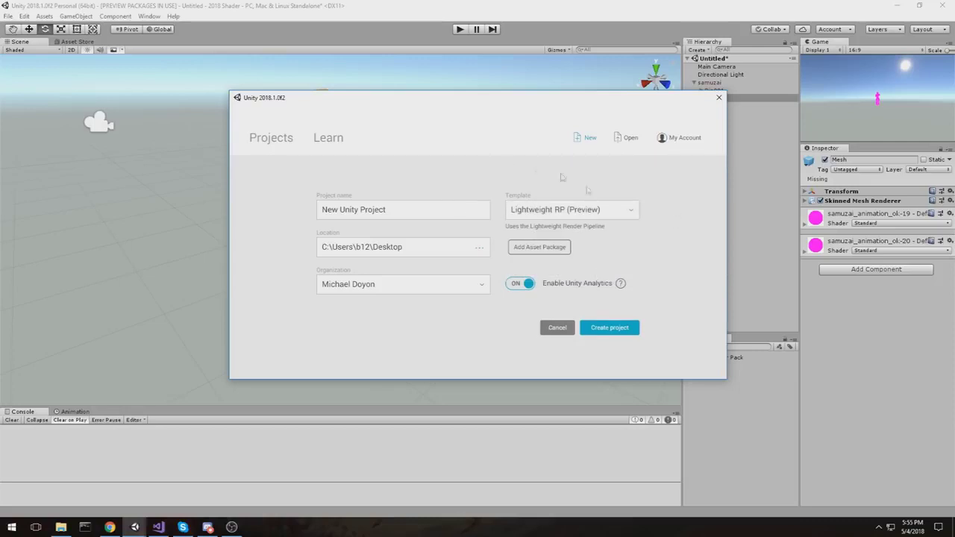
left_click(719, 98)
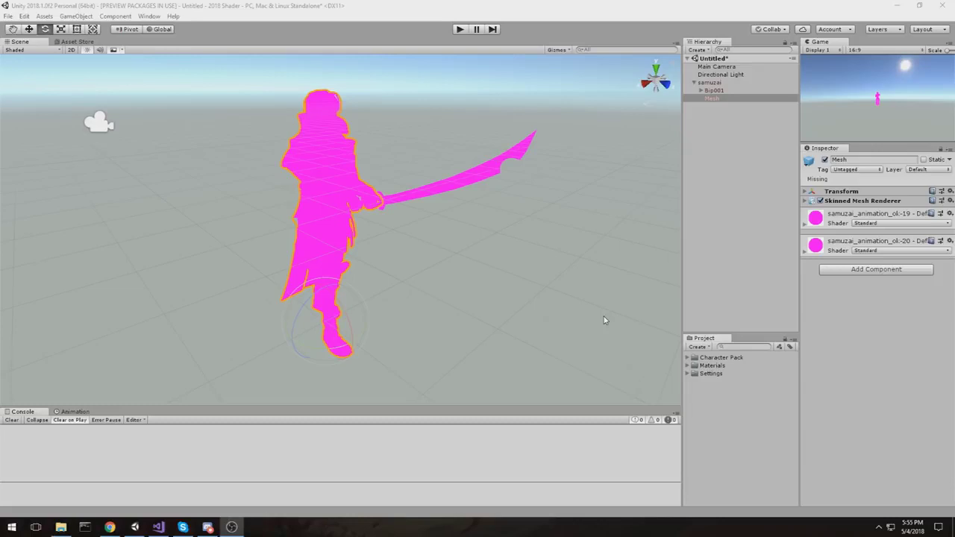
Examine the LWRP quality assets in the project's Settings folder and the samurai character in the scene
double_click(709, 373)
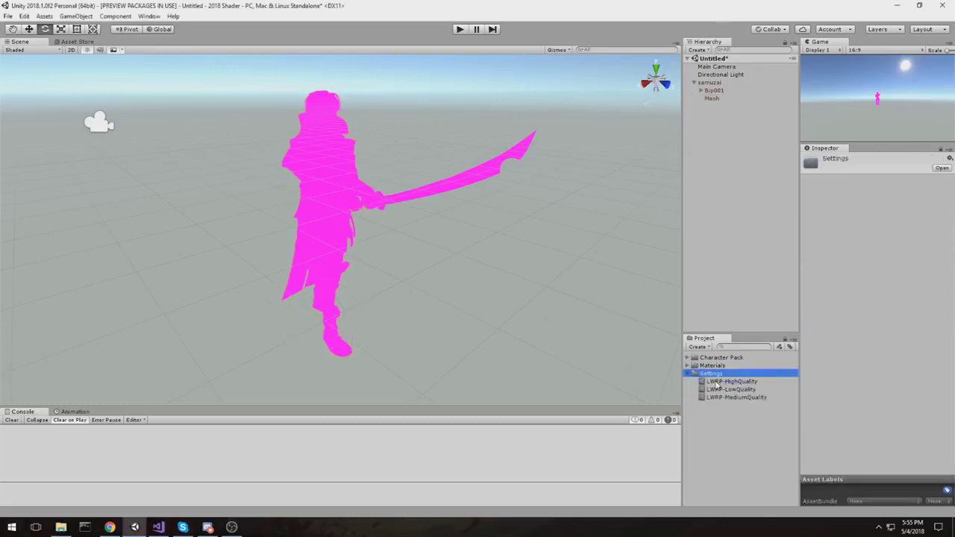
key("Up")
key("Right")
right_click_drag(555, 310, 540, 262)
scroll(562, 228, "down", 3)
double_click(688, 366)
left_click(688, 373)
left_click(688, 374)
left_click(687, 374)
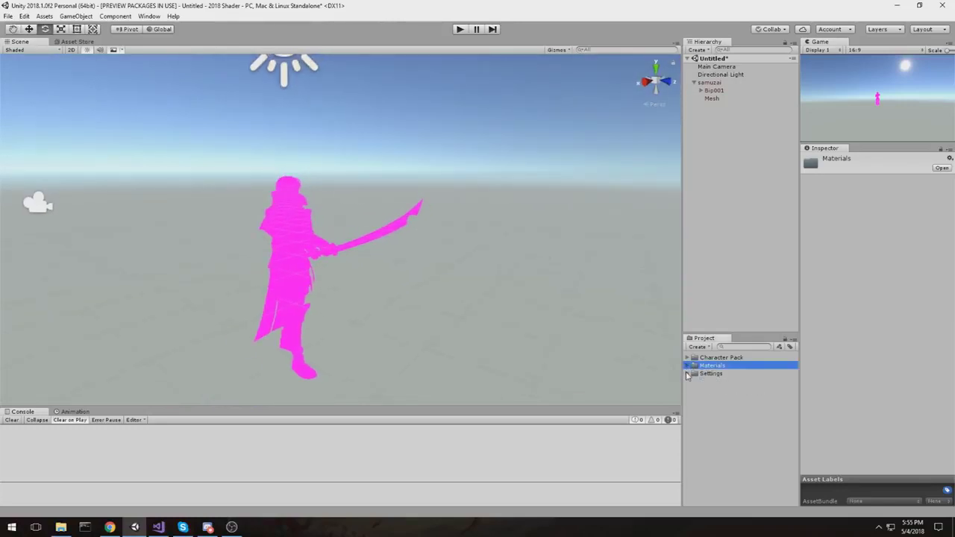
left_click(687, 373)
left_click(704, 381)
left_click(703, 373)
left_click(690, 375)
right_click_drag(515, 205, 460, 227)
right_click_drag(452, 262, 500, 249)
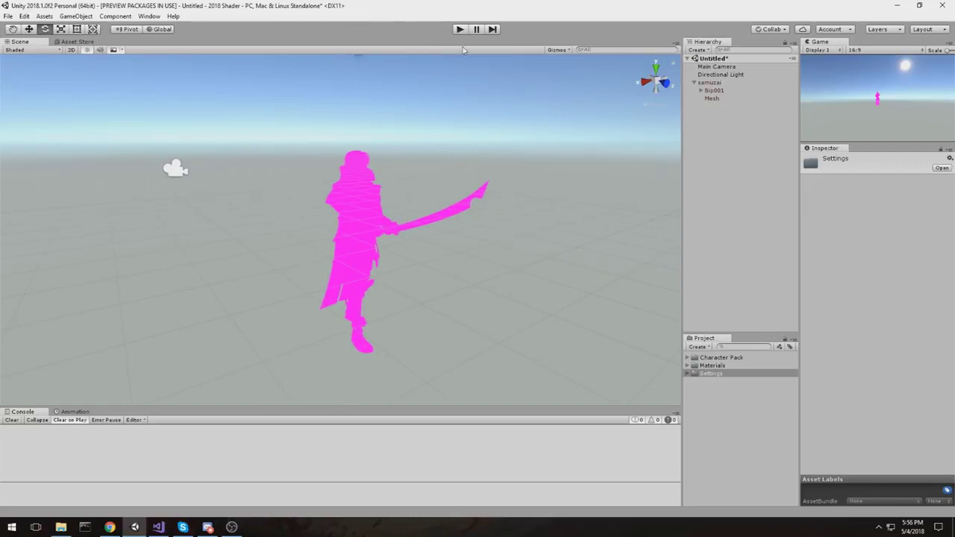
Open an enlarged Package Manager and review the in-project packages, including Render-pipelines.lightweight
left_click(144, 17)
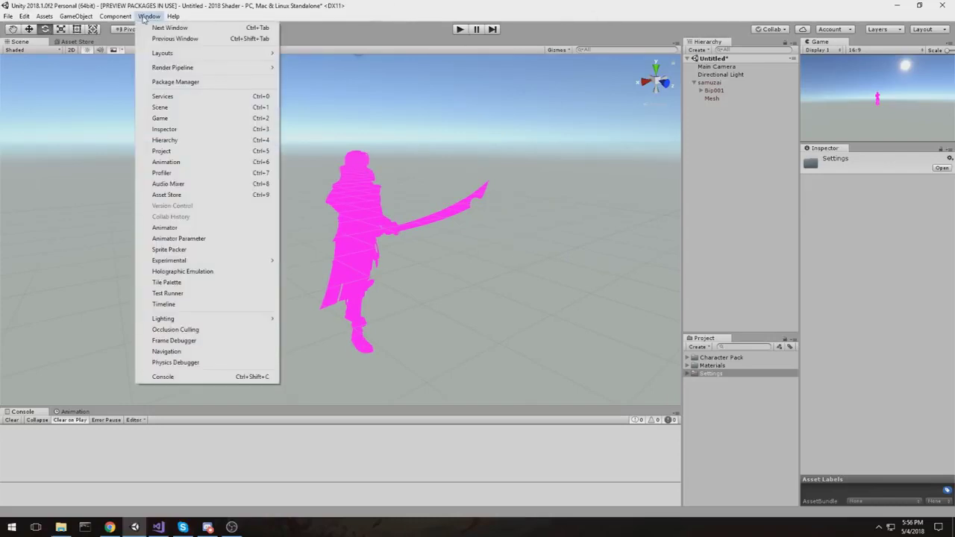
left_click(202, 84)
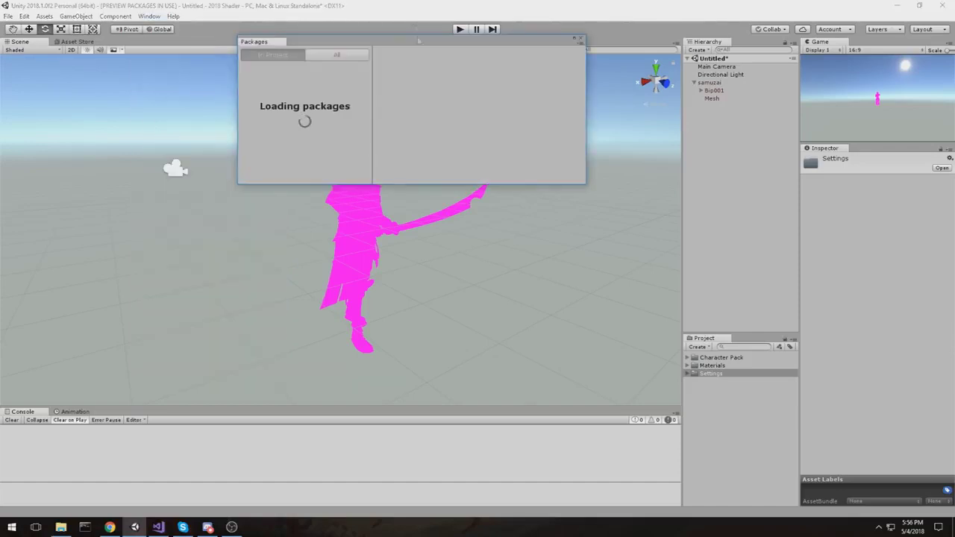
left_click_drag(418, 41, 271, 74)
left_click_drag(436, 216, 504, 350)
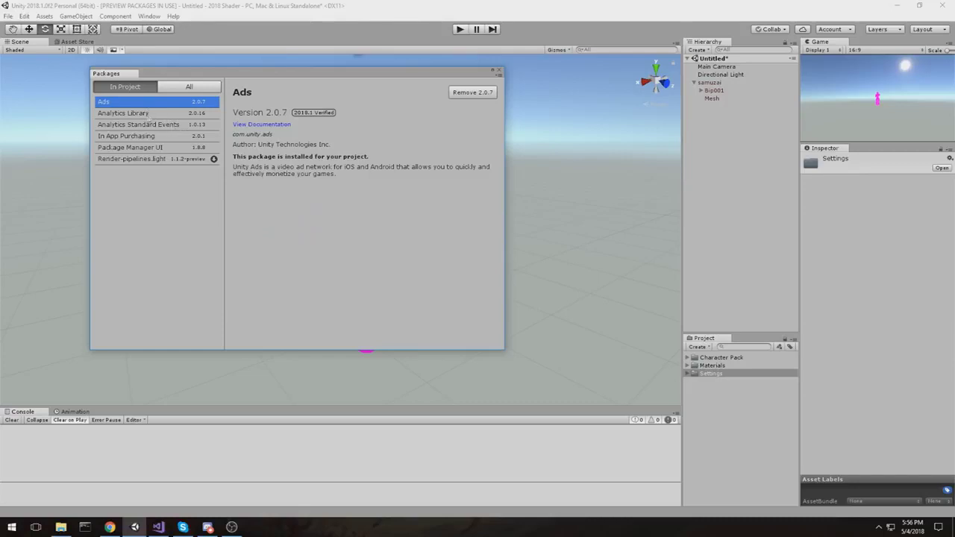
left_click(143, 115)
left_click(123, 125)
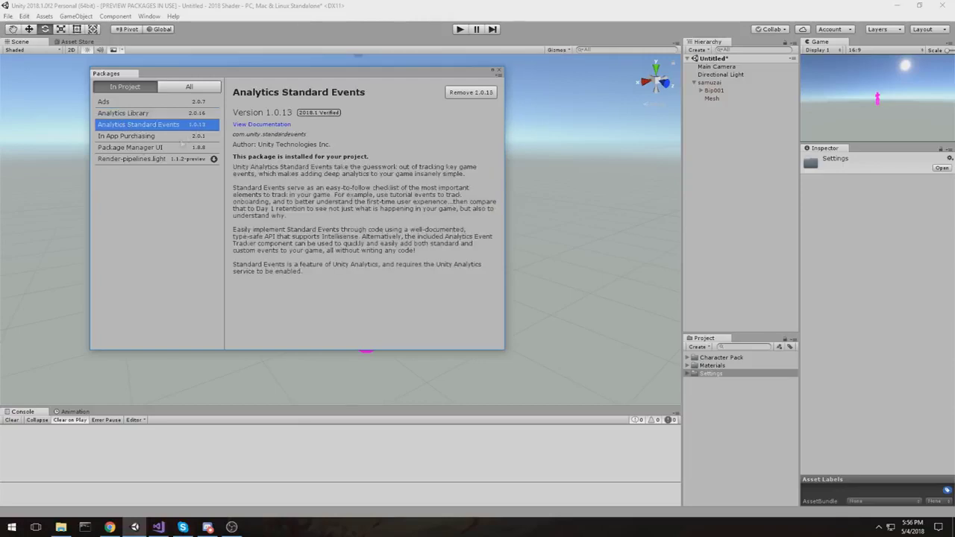
left_click(119, 161)
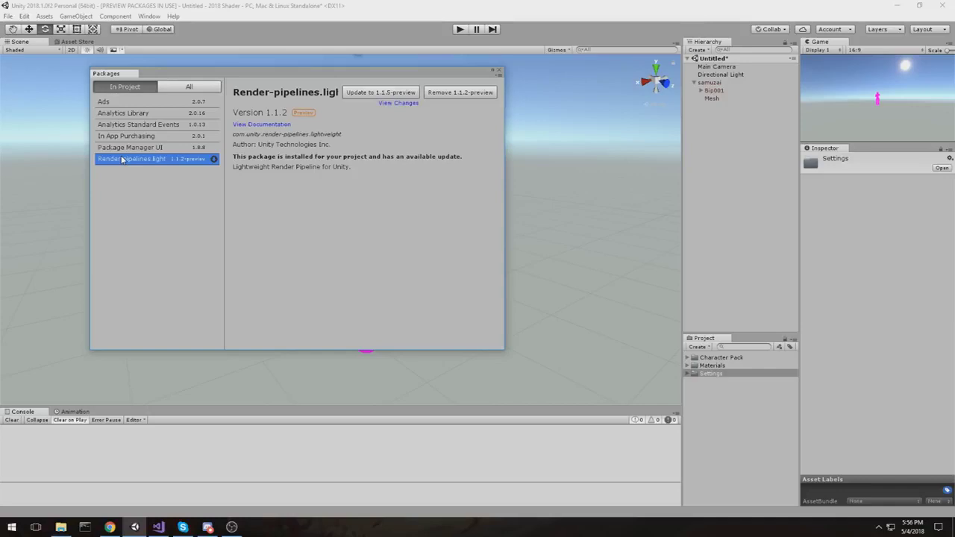
Review the Shadergraph and Render-pipelines.lightweight entries among all available packages, and close the Package Manager
left_click(184, 90)
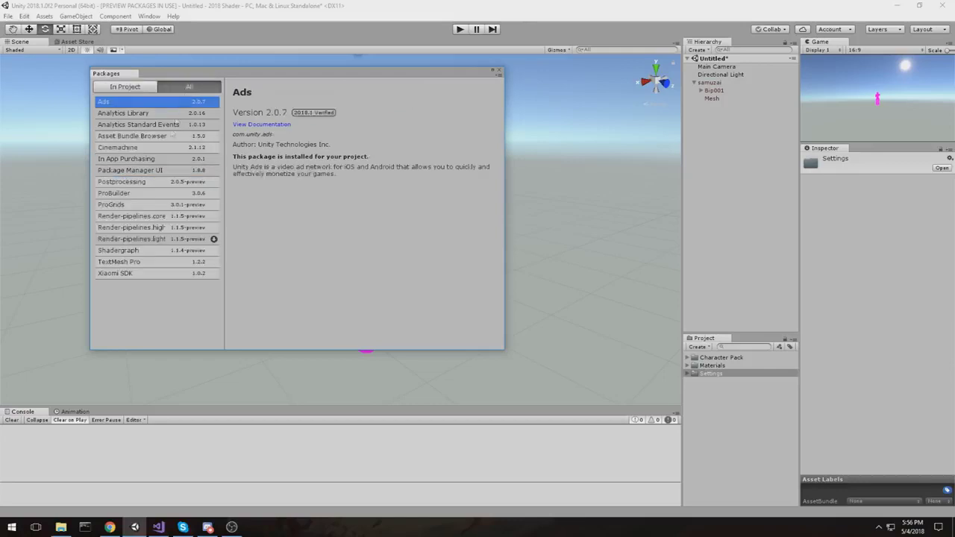
left_click(147, 252)
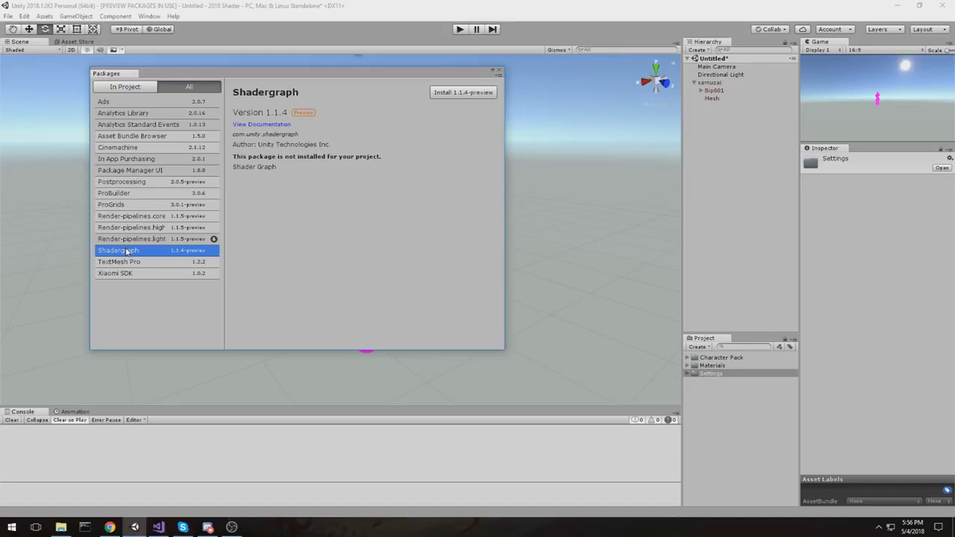
left_click(145, 240)
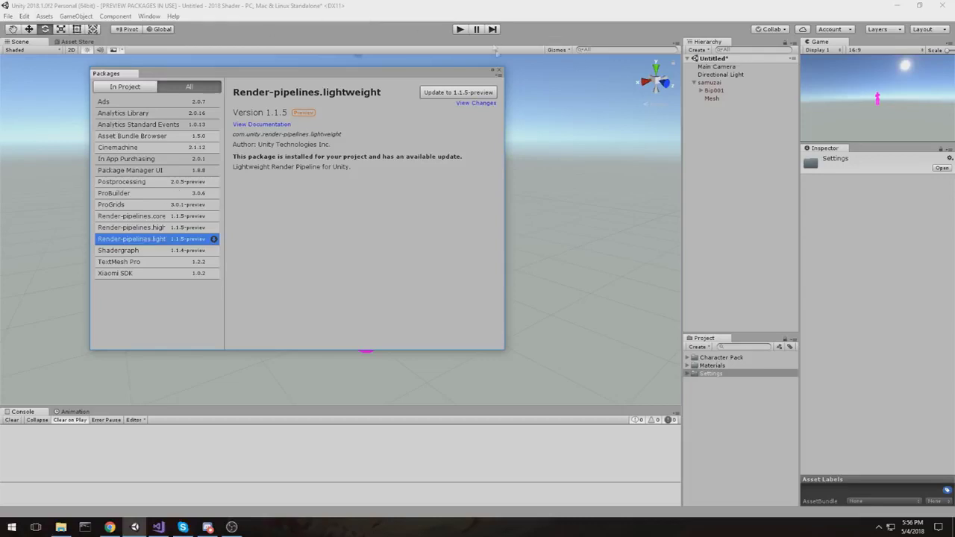
left_click(499, 70)
middle_click_drag(622, 157, 620, 158)
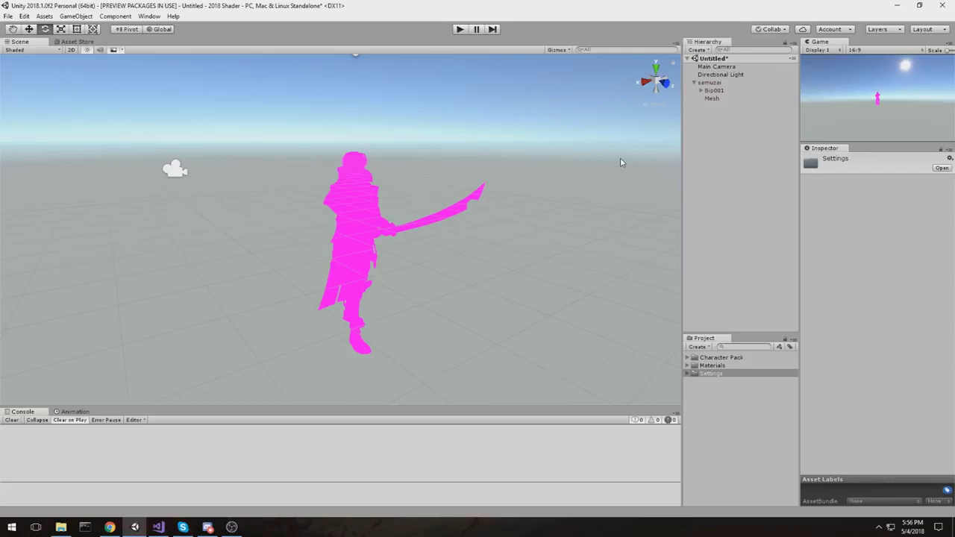
Inspect the rendering and shadow settings of the LWRP-HighQuality asset in the Settings folder
left_click(769, 142)
left_click(688, 374)
left_click(757, 381)
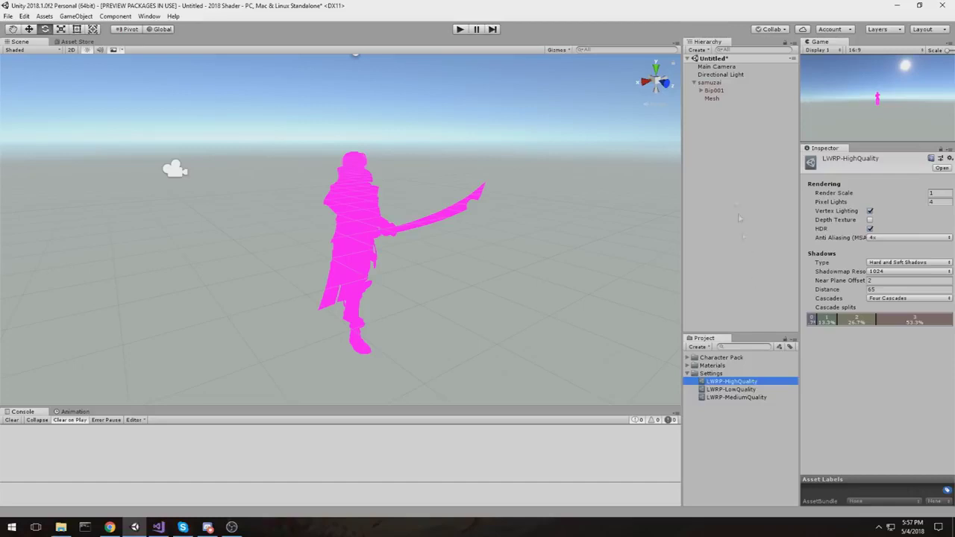
Select the Mesh object under samuzai and expand its samuzai_animation_ok-19 material
left_click(712, 83)
left_click(850, 201)
left_click(723, 90)
left_click(721, 98)
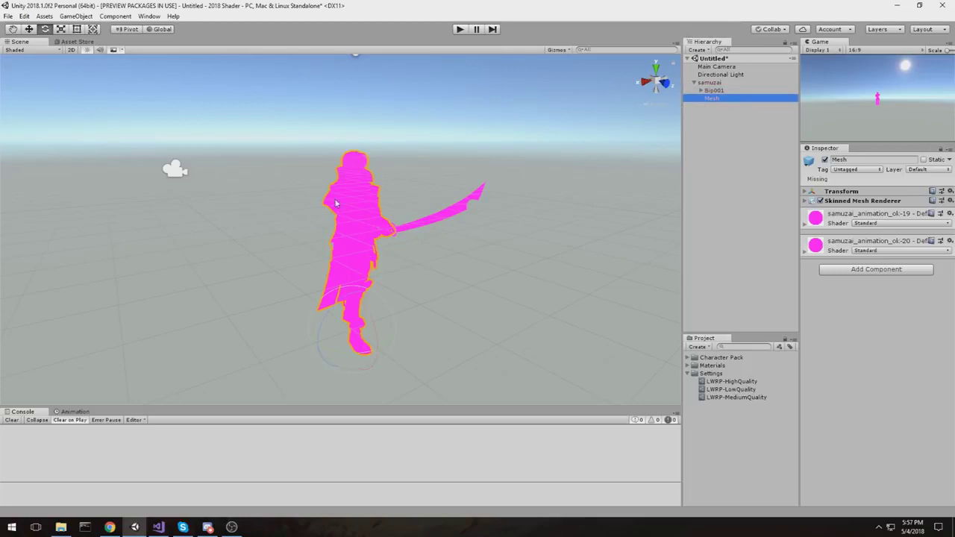
left_click(840, 214)
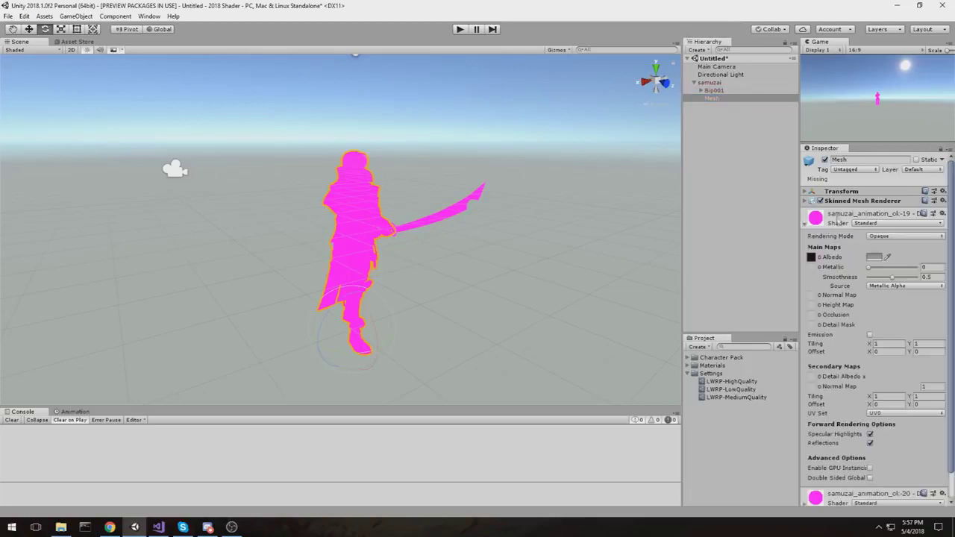
Try the Legacy Shaders/Diffuse shader on the samuzai_animation_ok-19 material
left_click(877, 224)
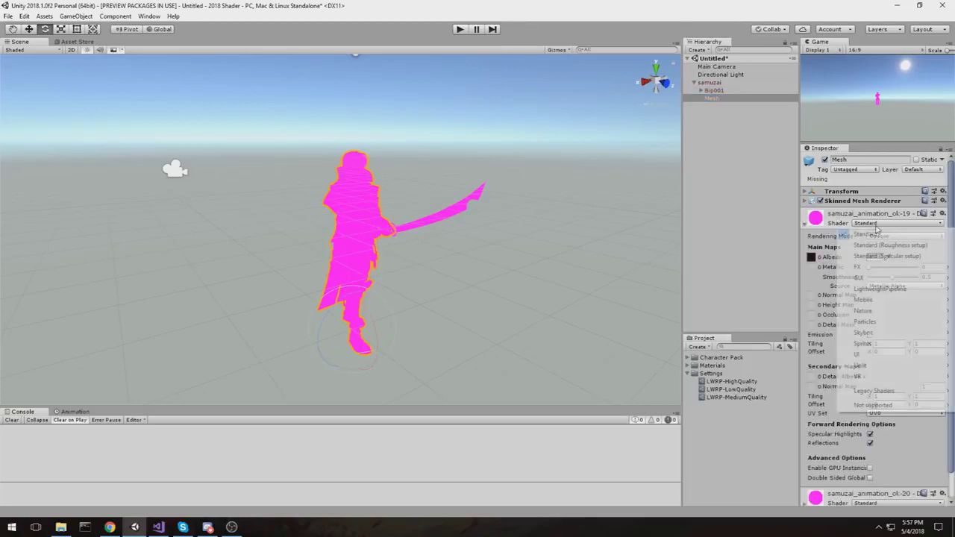
mouse_move(870, 390)
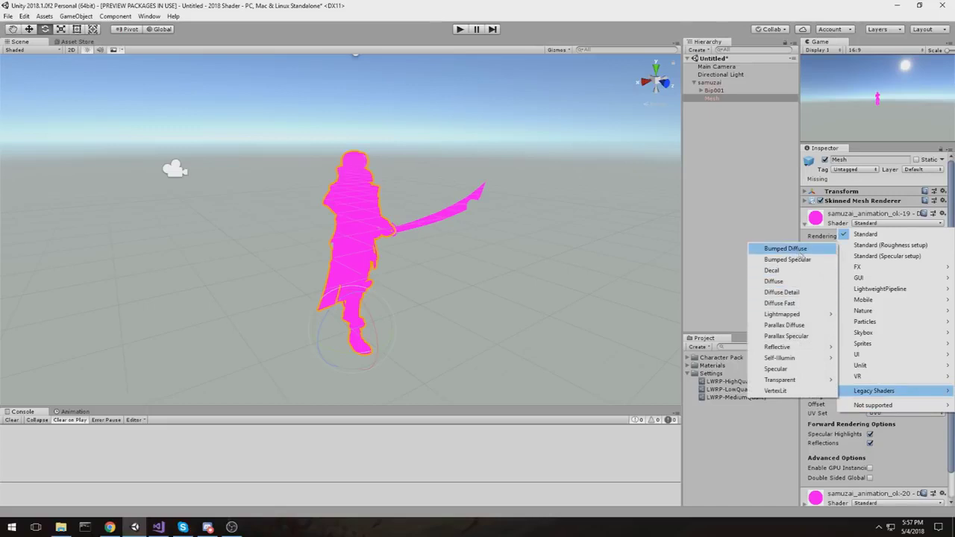
left_click(789, 282)
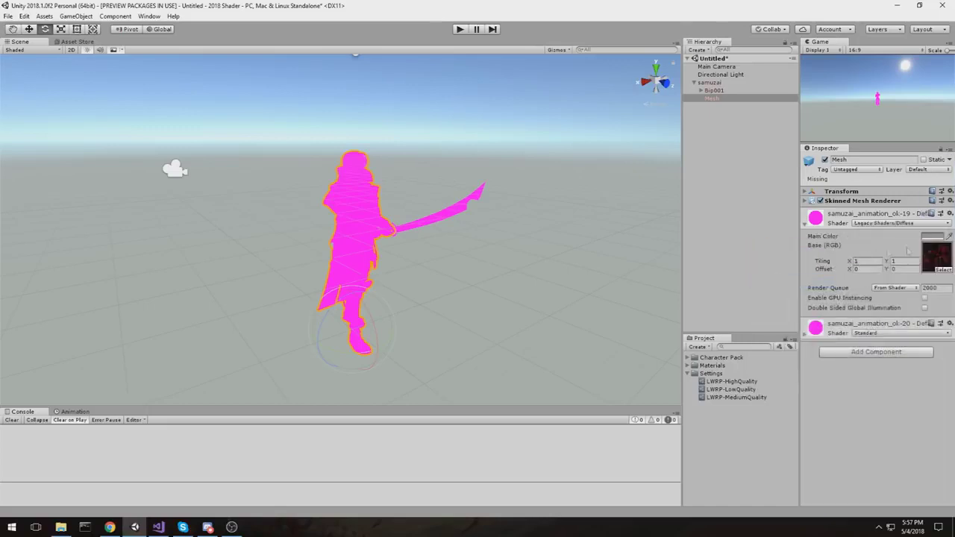
Locate the Base (RGB) texture of the samuzai_animation_ok-19 material among the project's files
left_click(937, 253)
scroll(452, 218, "up", 3)
middle_click_drag(452, 217, 417, 260)
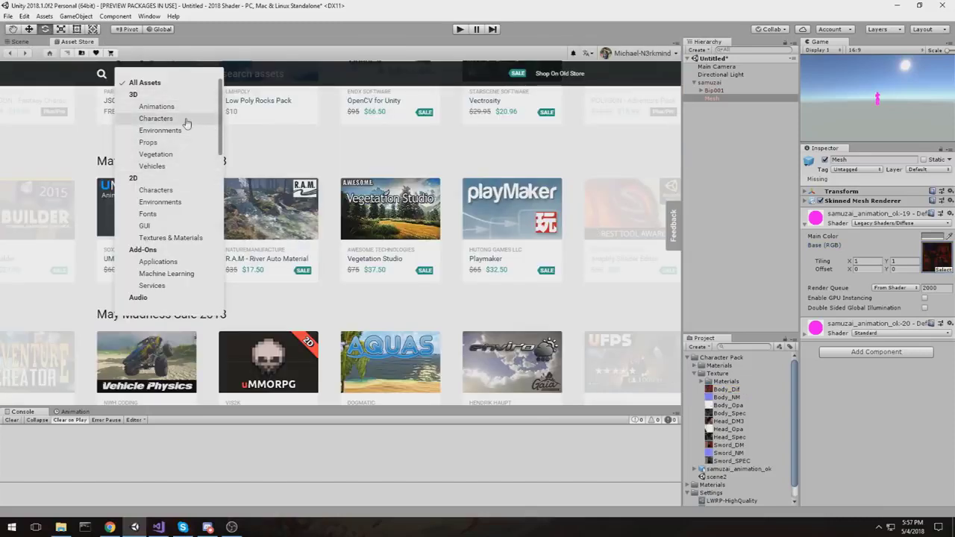
Browse the Asset Store's 3D Characters category, filtered by price to free assets
left_click(156, 119)
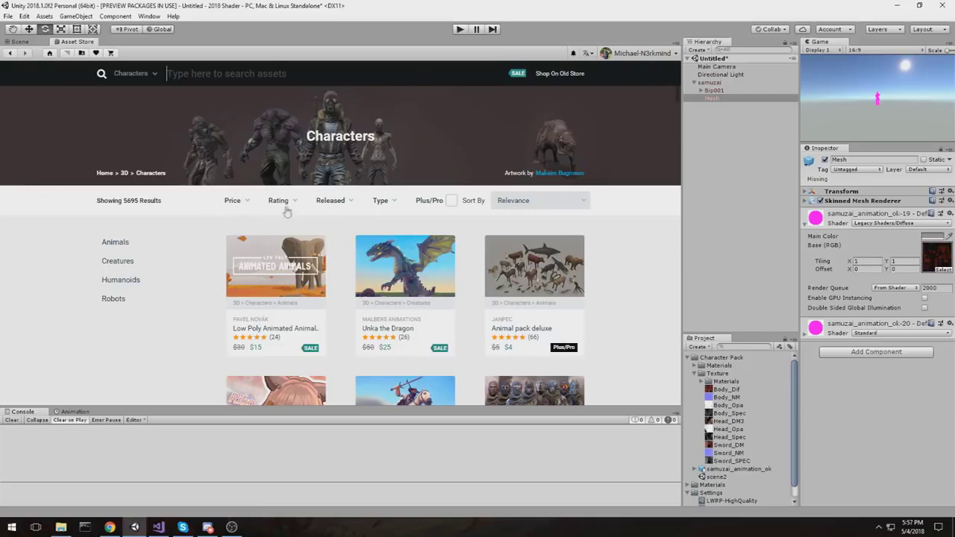
left_click(239, 201)
left_click_drag(358, 274, 241, 274)
left_click(351, 306)
scroll(179, 328, "down", 5)
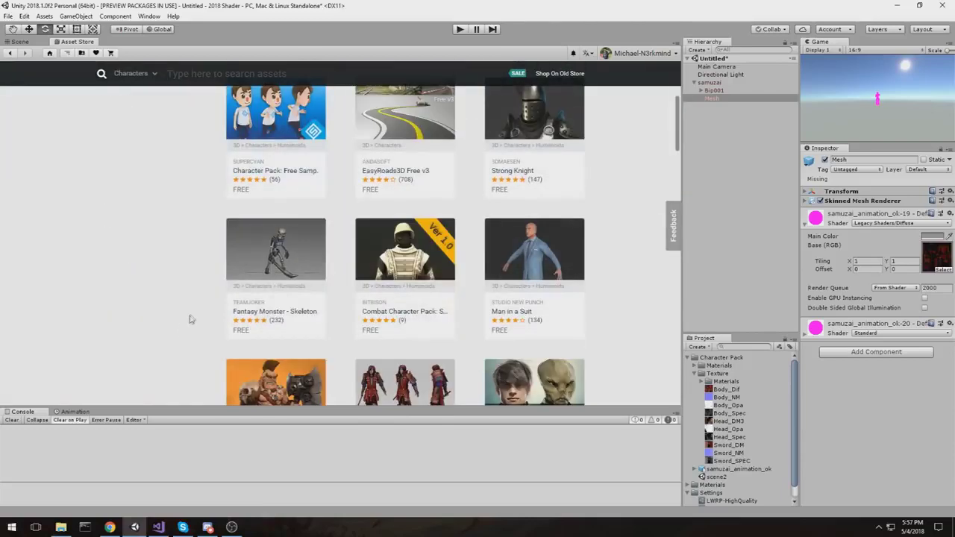
scroll(190, 320, "down", 3)
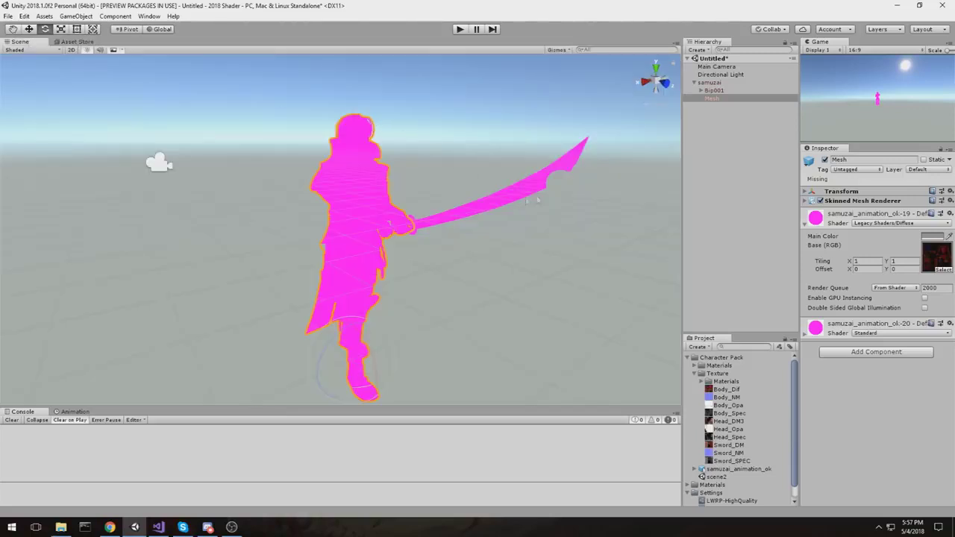
Set the samuzai_animation_ok-19 material's shader to LightweightPipeline/Standard (Simple Lighting) and frame the character in the scene
middle_click_drag(626, 214, 539, 179)
scroll(616, 199, "up", 3)
scroll(616, 199, "down", 4)
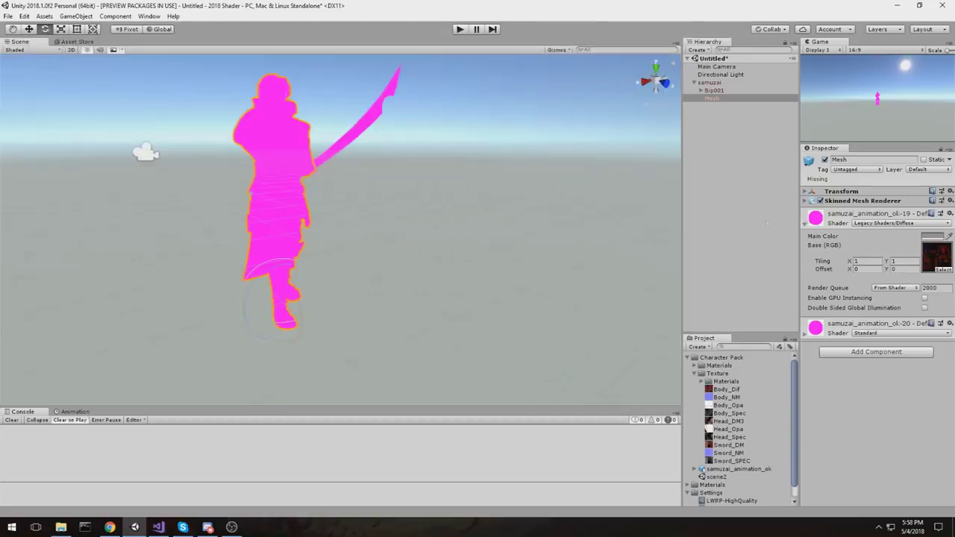
left_click(905, 223)
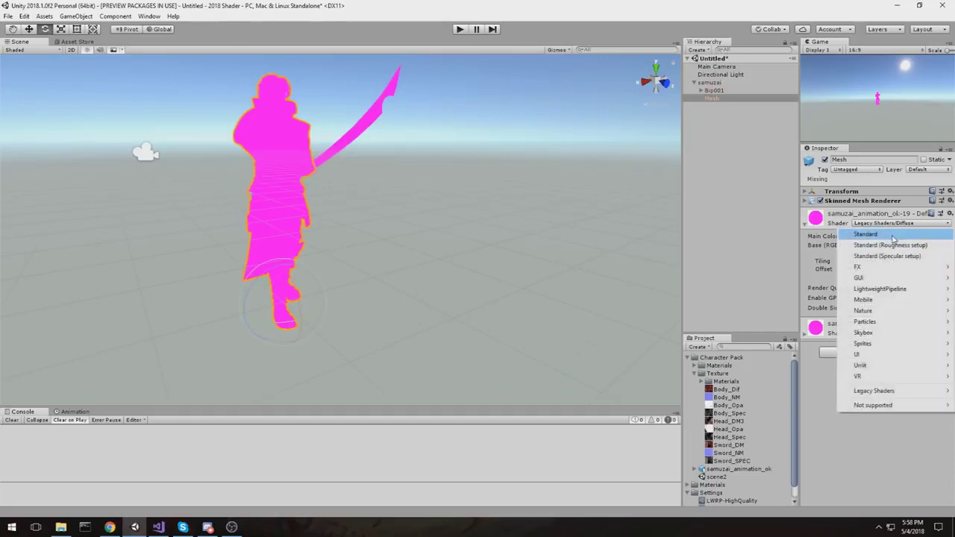
mouse_move(912, 293)
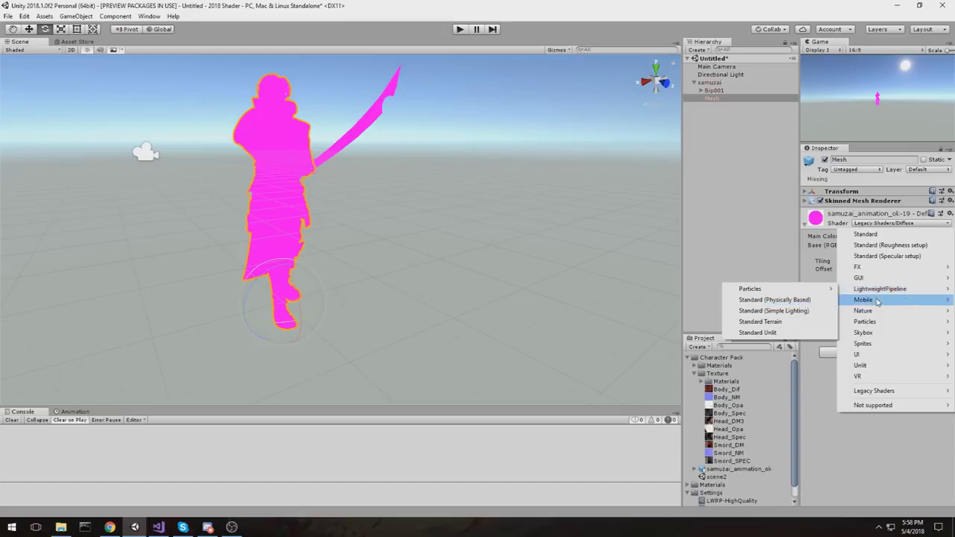
mouse_move(878, 295)
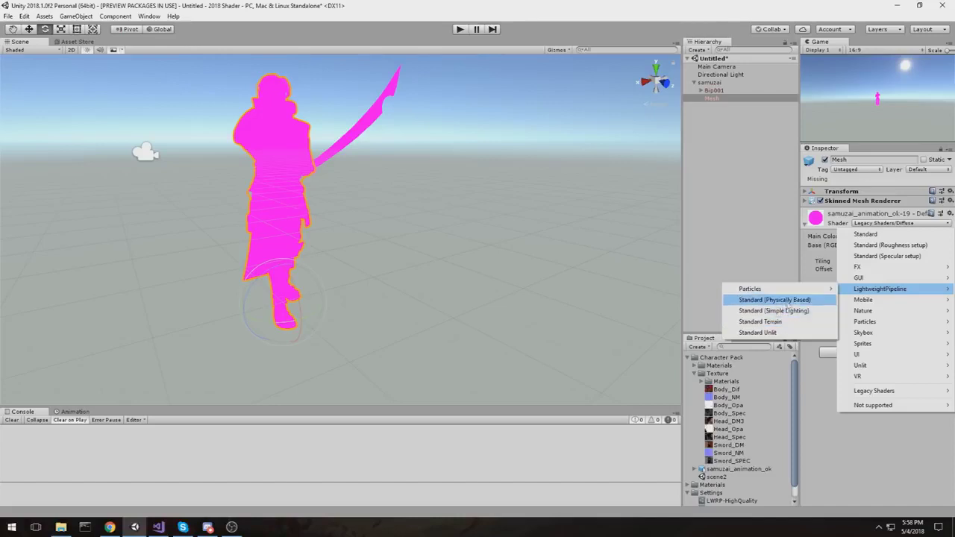
left_click(776, 310)
key("f")
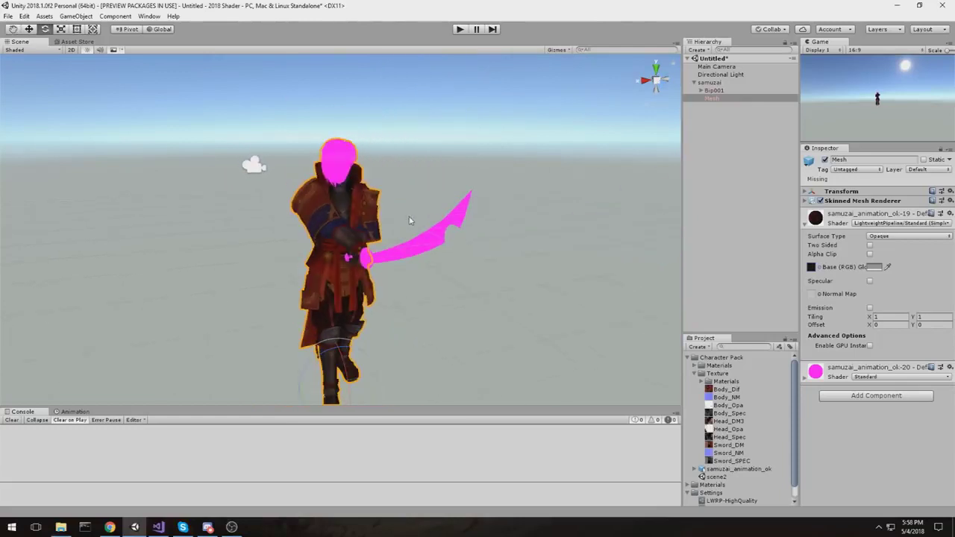
Set the samuzai_animation_ok-20 material's shader to LightweightPipeline/Standard (Simple Lighting)
left_click(865, 378)
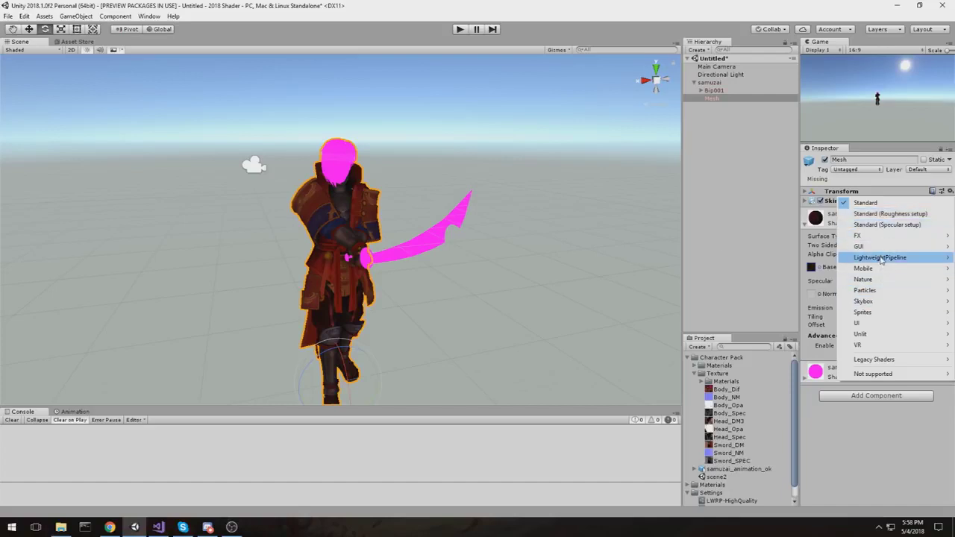
mouse_move(880, 259)
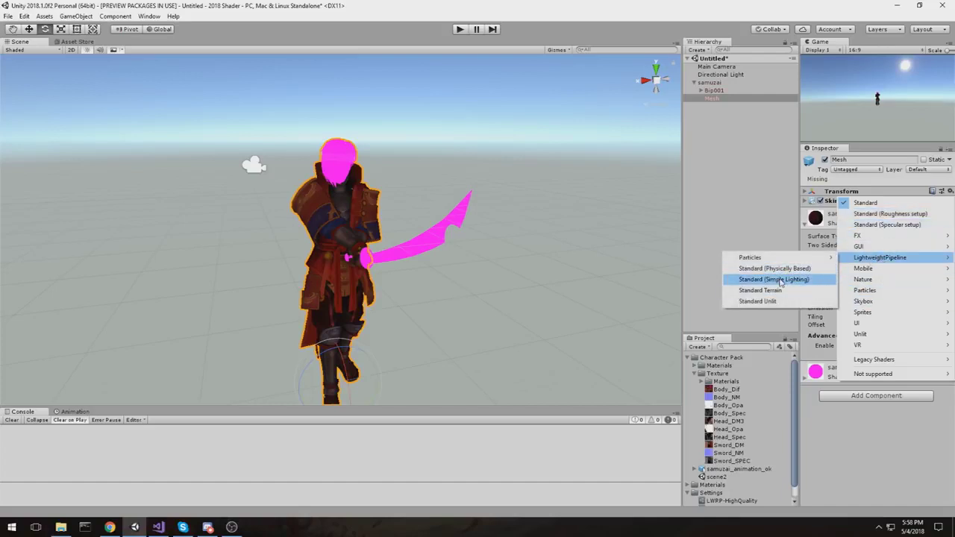
left_click(783, 279)
Try the LightweightPipeline/Standard (Physically Based) shader on the samuzai_animation_ok-19 material and view the character from the side
left_click(874, 223)
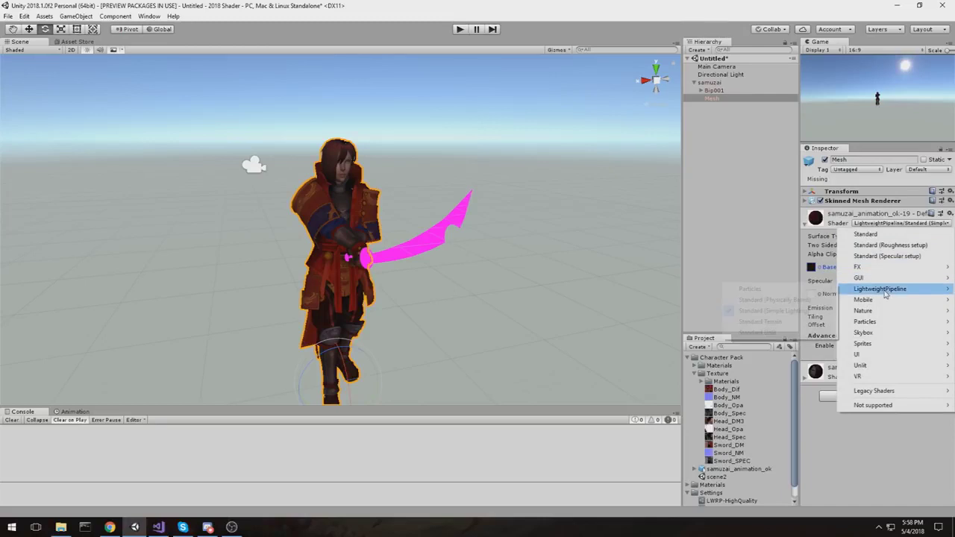
left_click(809, 300)
scroll(379, 199, "up", 4)
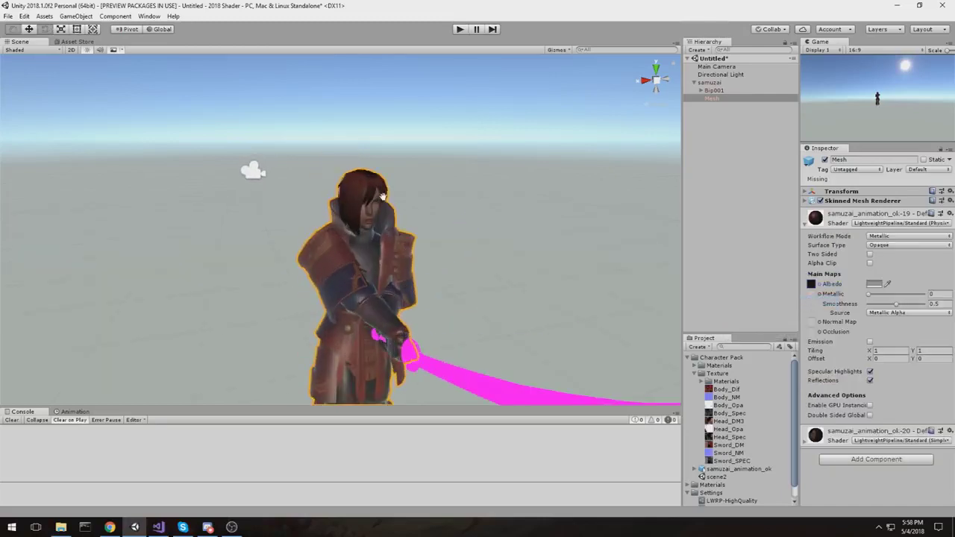
left_click_drag(379, 199, 399, 237, "alt")
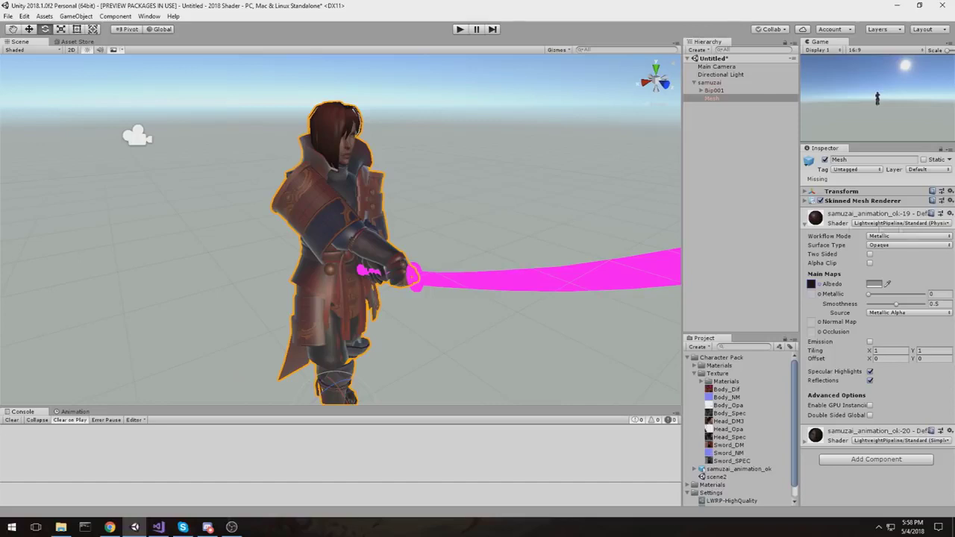
Return the samuzai_animation_ok-19 material to the LightweightPipeline/Standard (Simple Lighting) shader
left_click(907, 224)
mouse_move(884, 289)
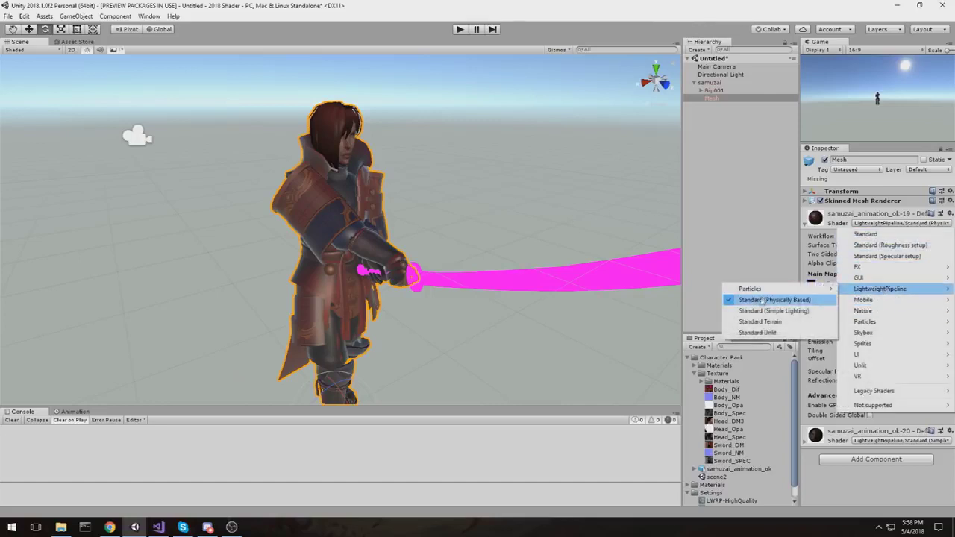
left_click(773, 310)
left_click_drag(580, 235, 504, 206, "alt")
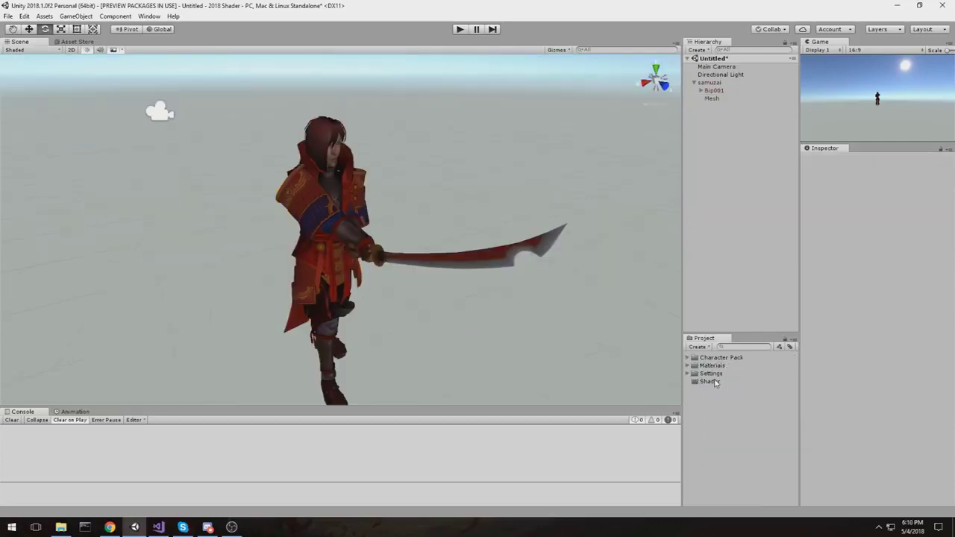
Create a PBR Graph shader named Player in the project's Shader folder
left_click(708, 382)
right_click(714, 384)
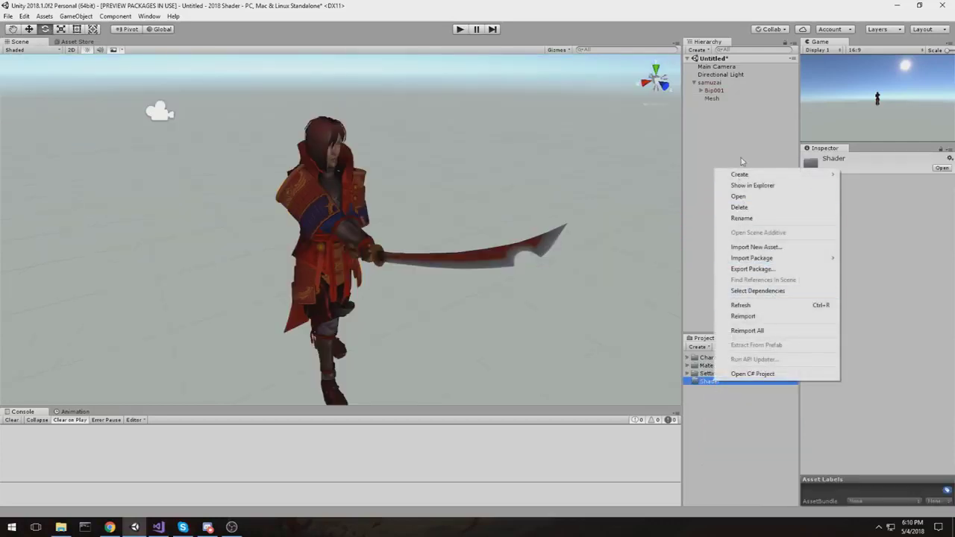
mouse_move(746, 175)
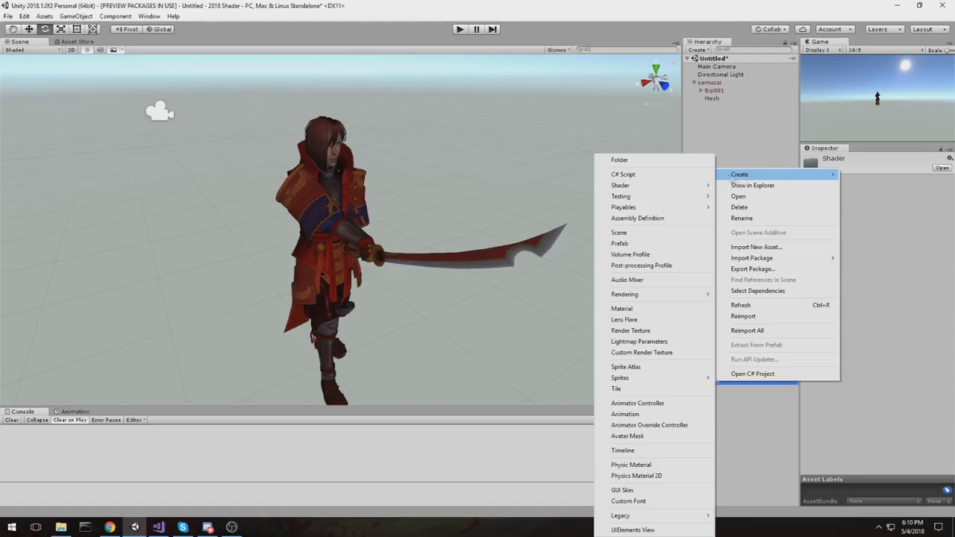
left_click(722, 383)
right_click(722, 384)
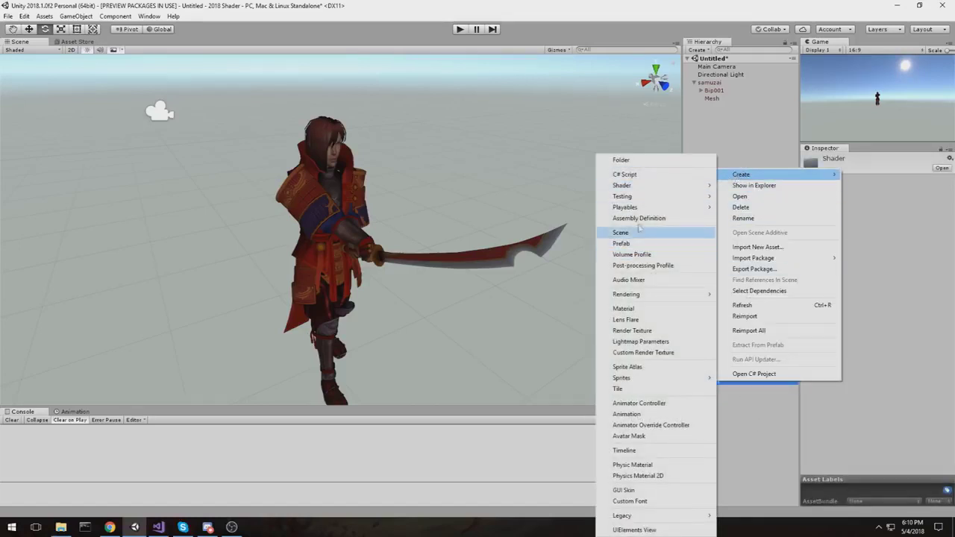
mouse_move(628, 188)
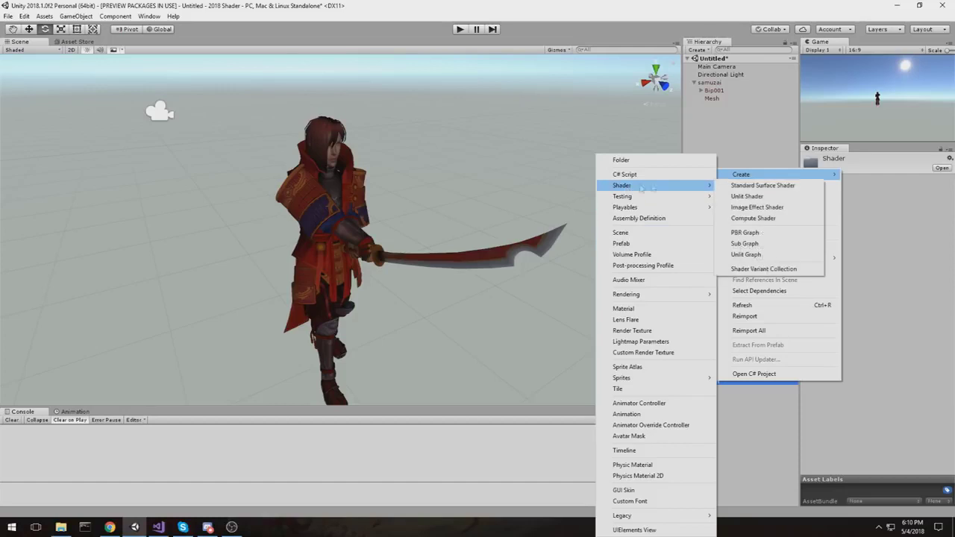
left_click(783, 233)
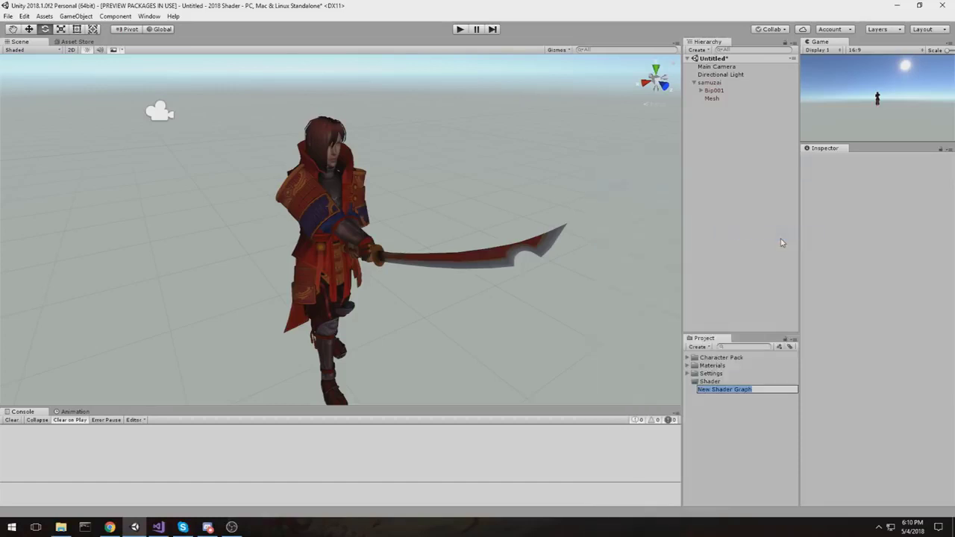
type("Player")
key("Return")
left_click(714, 392)
right_click(717, 399)
left_click(719, 417)
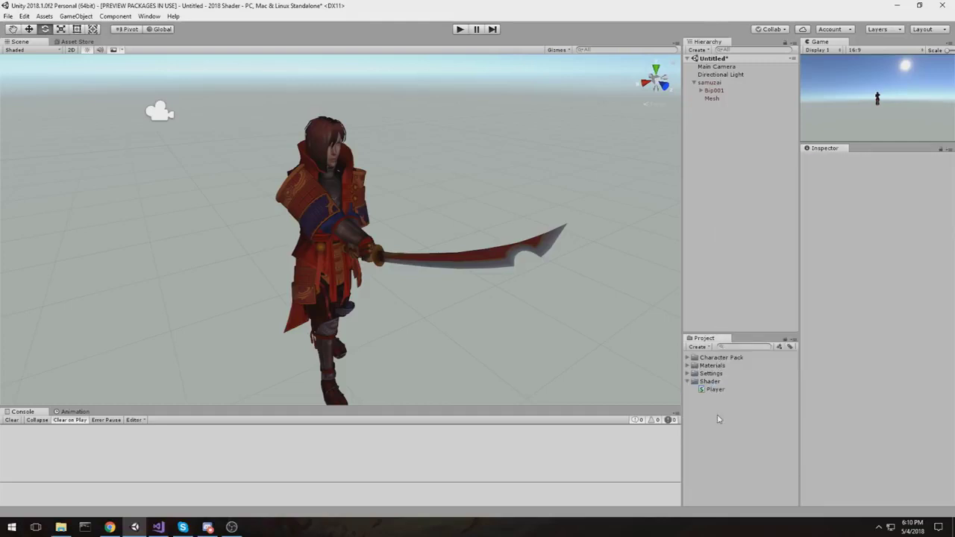
Assign the graphs/Player shader to the samuzai_animation_ok-19 material of the character's Mesh and inspect the character in the scene
double_click(713, 98)
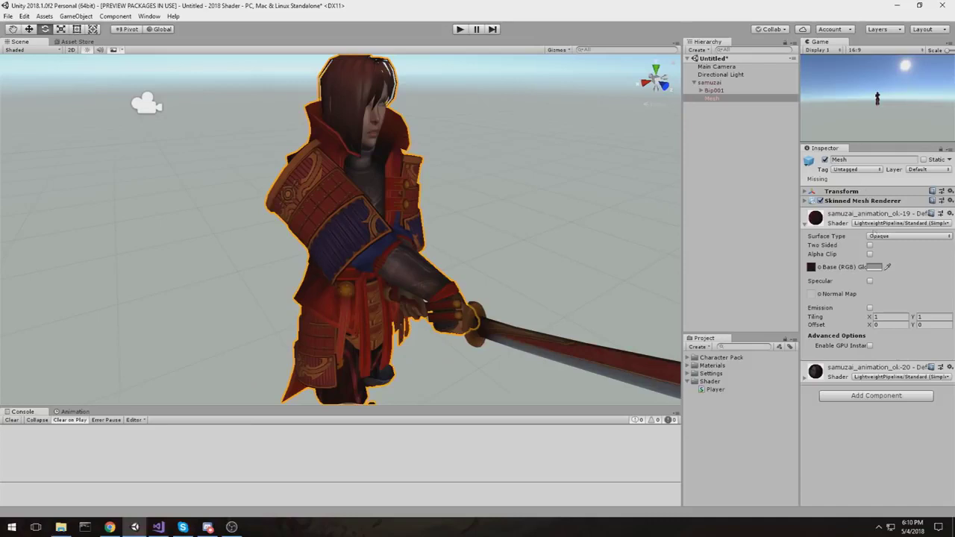
left_click(876, 224)
mouse_move(880, 279)
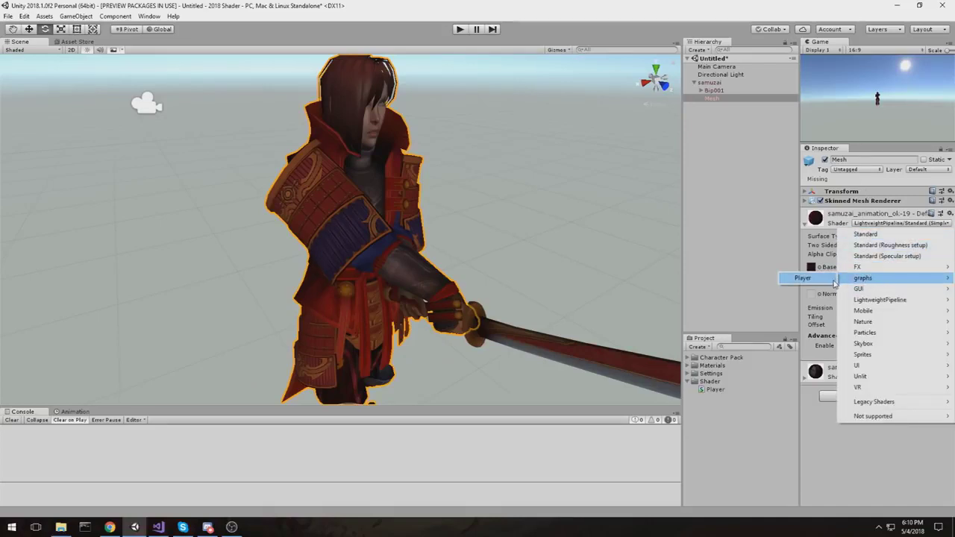
left_click(832, 282)
scroll(516, 209, "down", 12)
right_click_drag(513, 211, 459, 207)
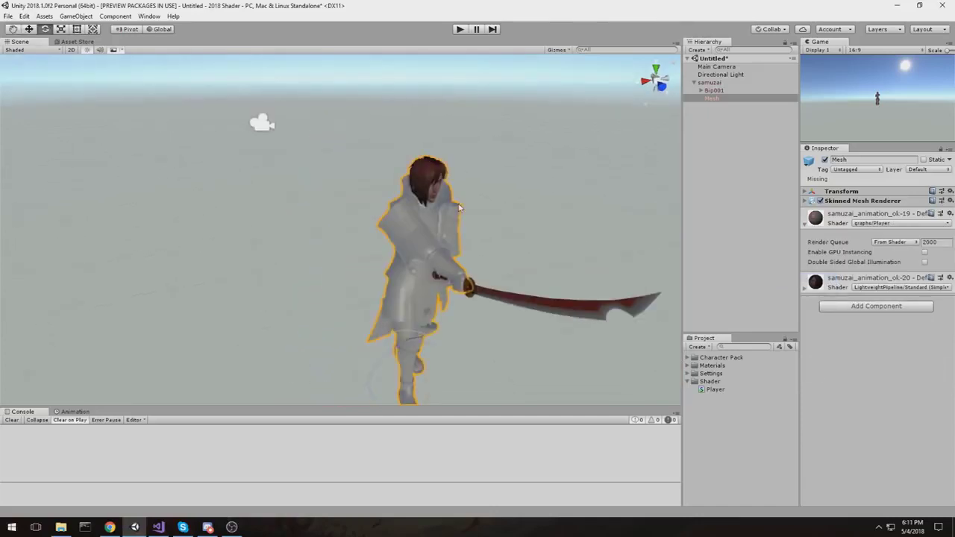
scroll(448, 194, "up", 8)
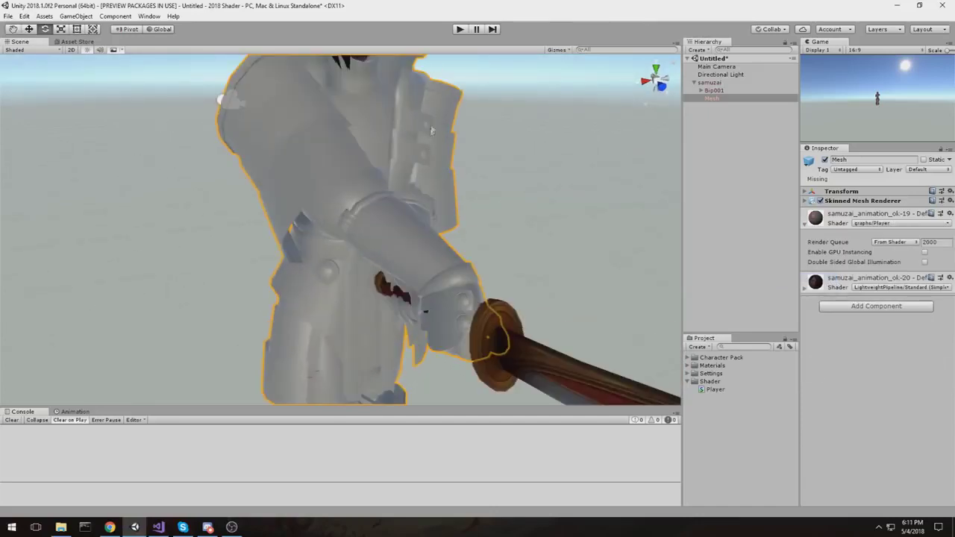
scroll(450, 143, "down", 5)
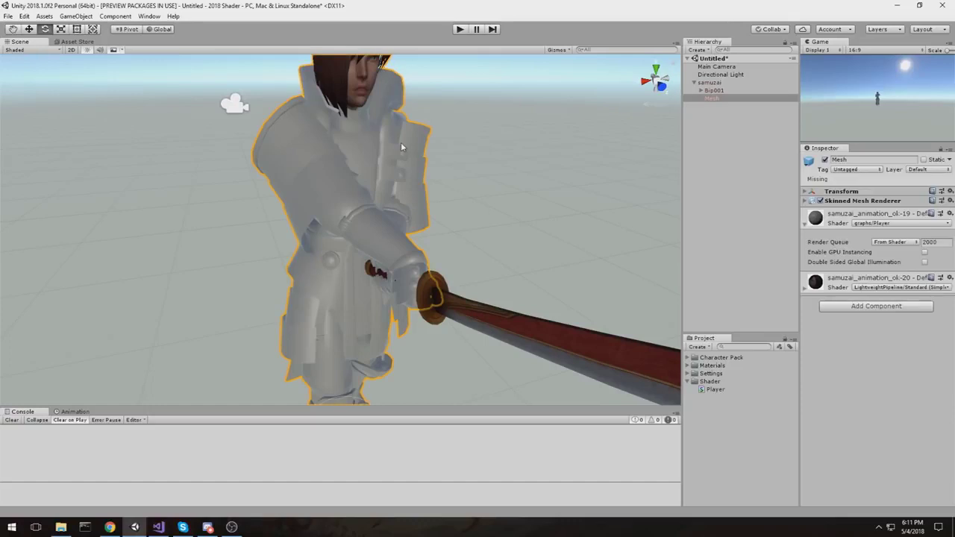
right_click_drag(486, 164, 495, 164)
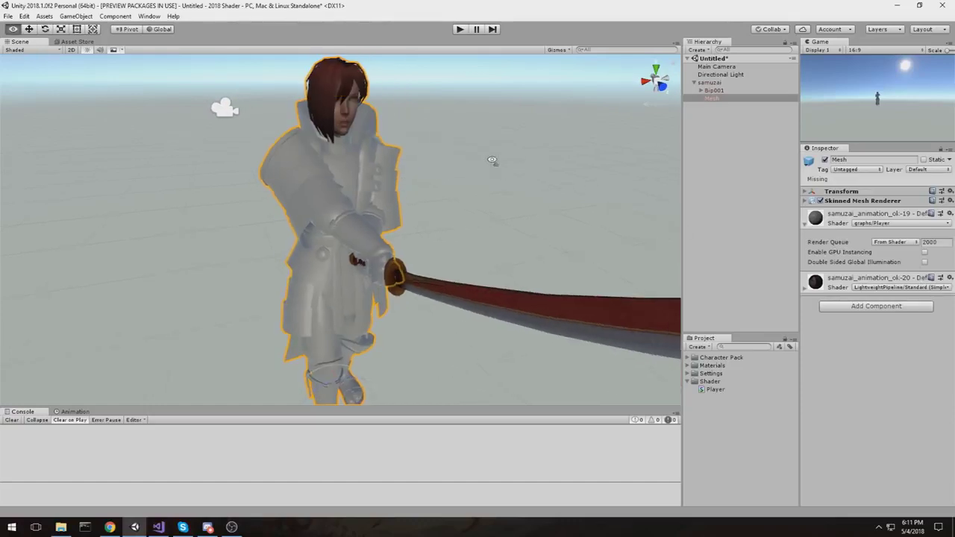
Open the Player shader graph in the shader editor and maximize its window
left_click(715, 390)
left_click_drag(460, 176, 512, 205, "alt")
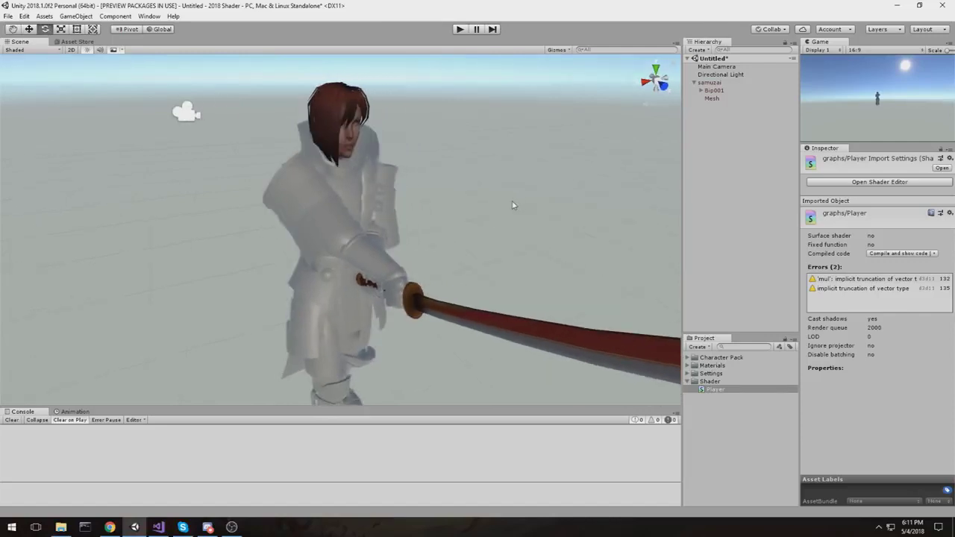
double_click(729, 389)
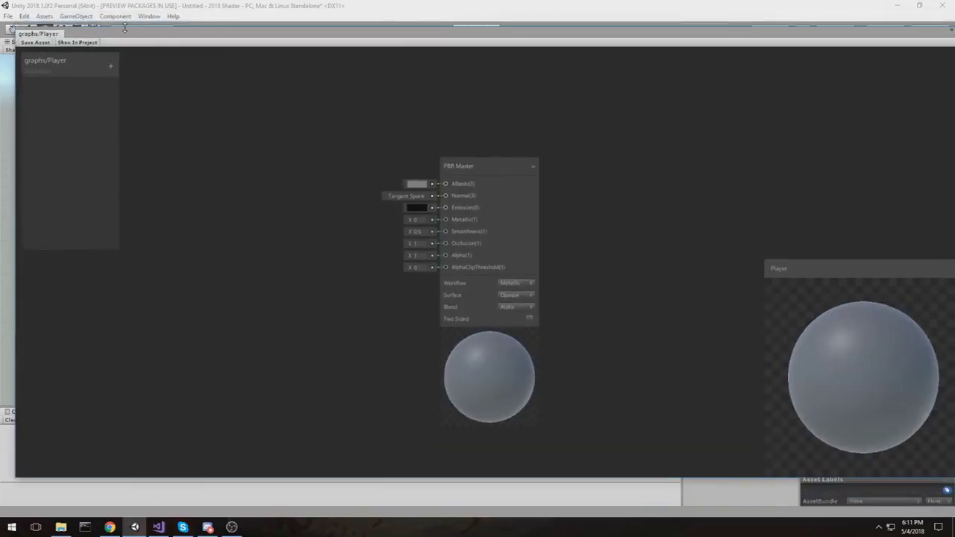
left_click_drag(125, 34, 111, 30)
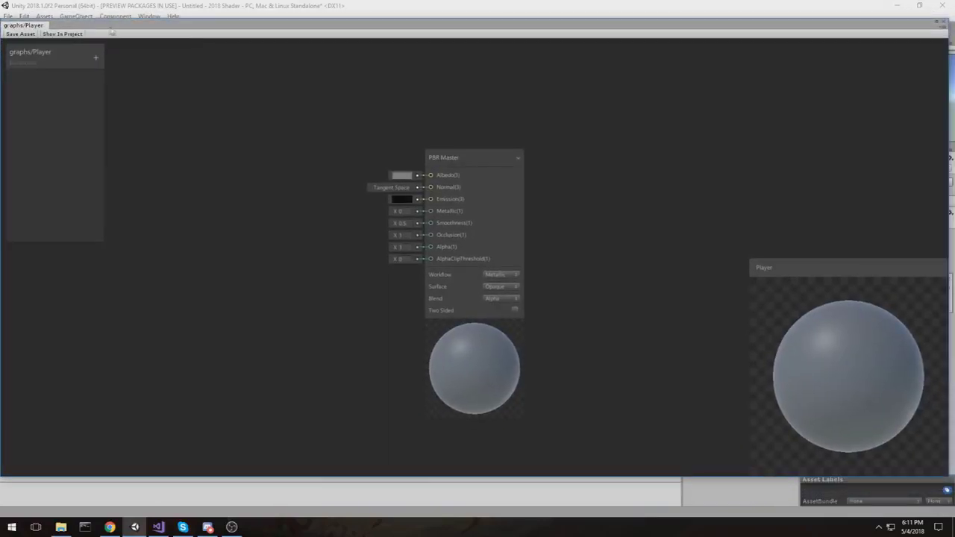
left_click(936, 21)
Reposition the PBR Master node on the graph canvas
scroll(649, 193, "down", 5)
scroll(627, 213, "up", 5)
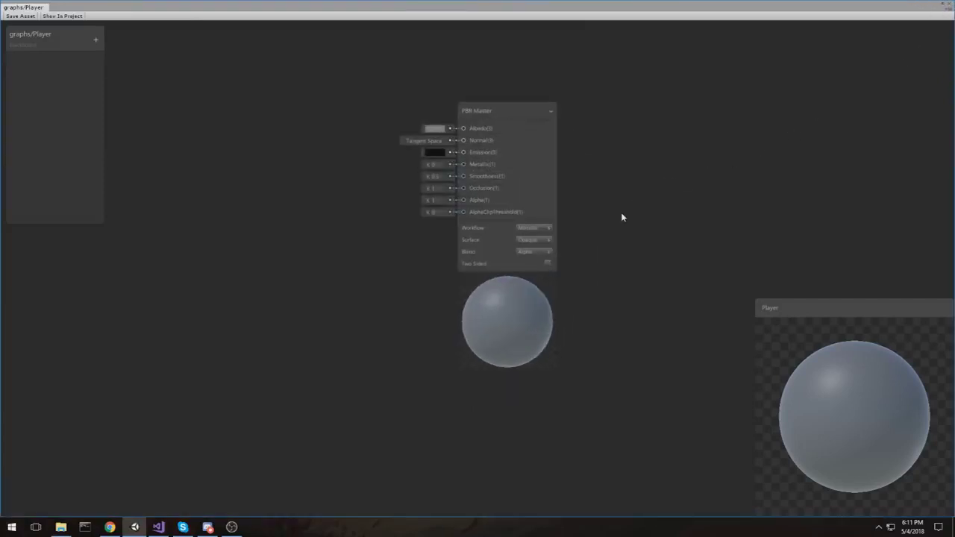
middle_click_drag(672, 113, 564, 151)
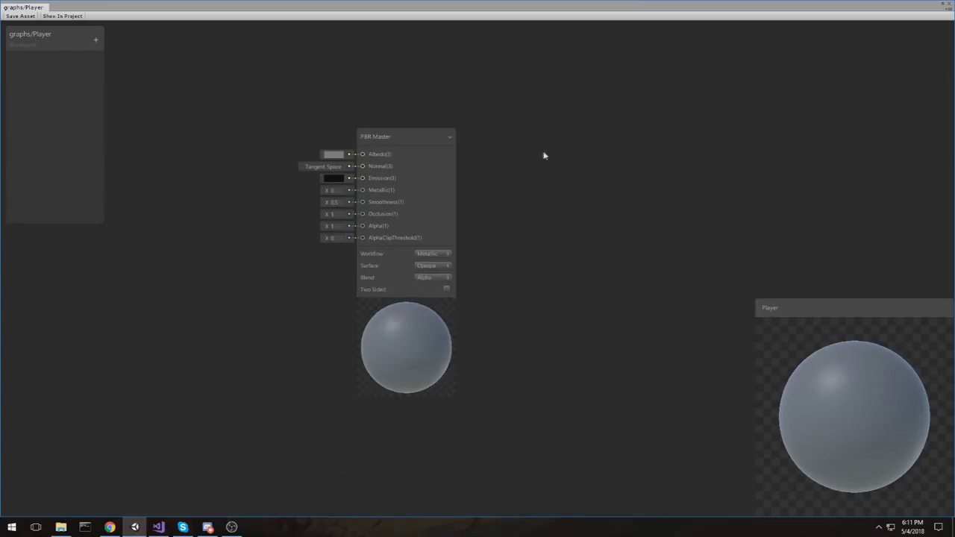
scroll(500, 161, "down", 2)
scroll(500, 168, "up", 2)
scroll(499, 169, "down", 3)
scroll(499, 171, "up", 3)
middle_click_drag(542, 199, 587, 216)
left_click_drag(469, 149, 446, 112)
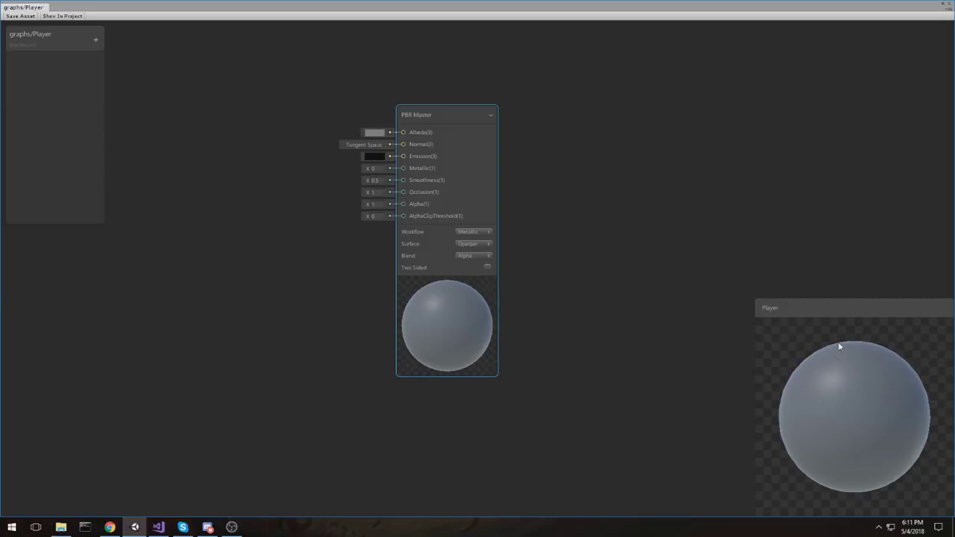
Try the Capsule and Quad shapes for the Player graph's preview
right_click(843, 382)
left_click(870, 401)
right_click(852, 416)
left_click(873, 464)
Use the custom mesh Plane007 for the Player preview and rotate it to show the character's outfit upright from the front
right_click(852, 383)
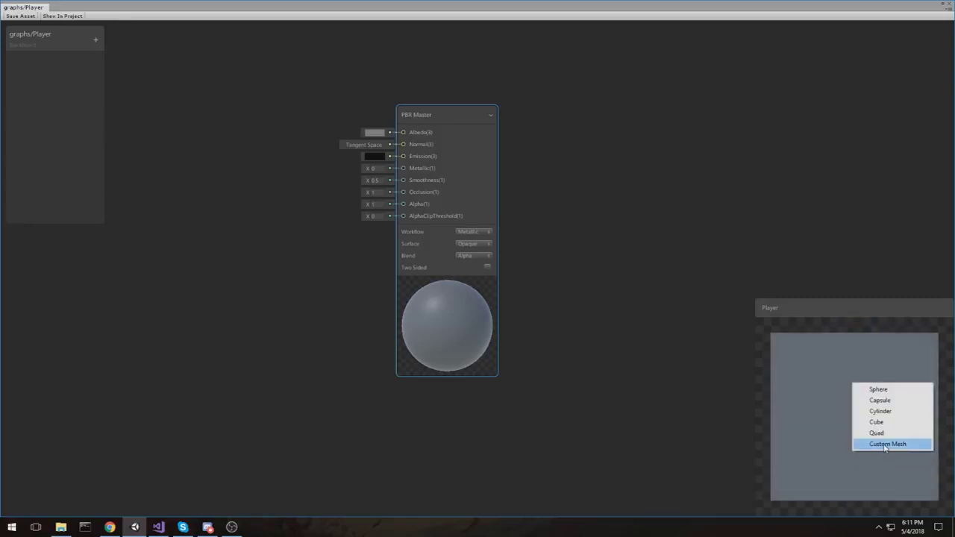
left_click(880, 444)
left_click(332, 179)
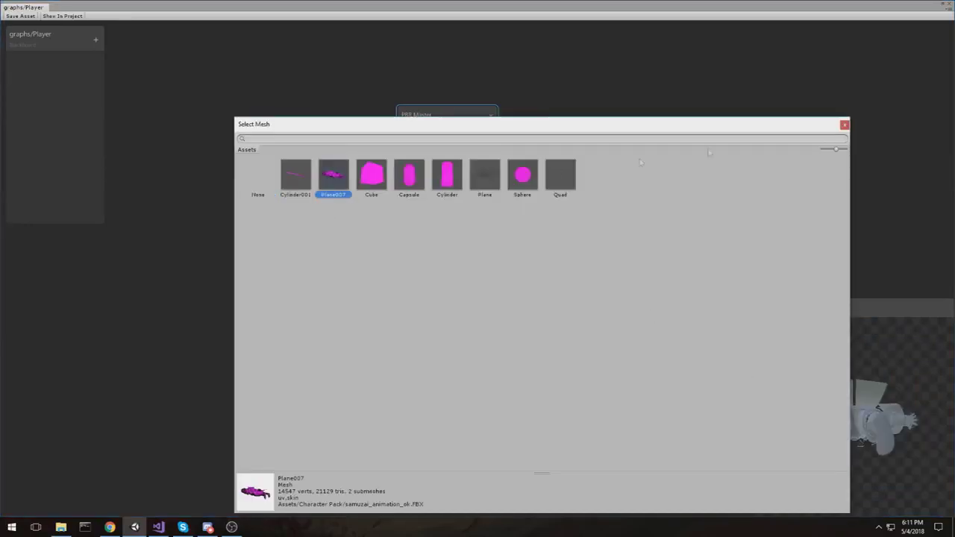
left_click(844, 124)
left_click_drag(841, 362, 849, 391)
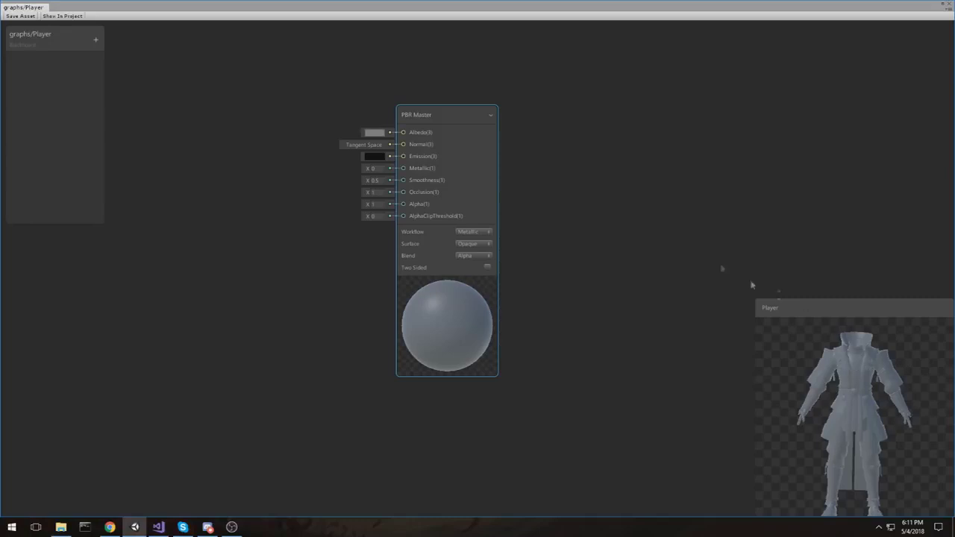
left_click_drag(872, 383, 867, 382)
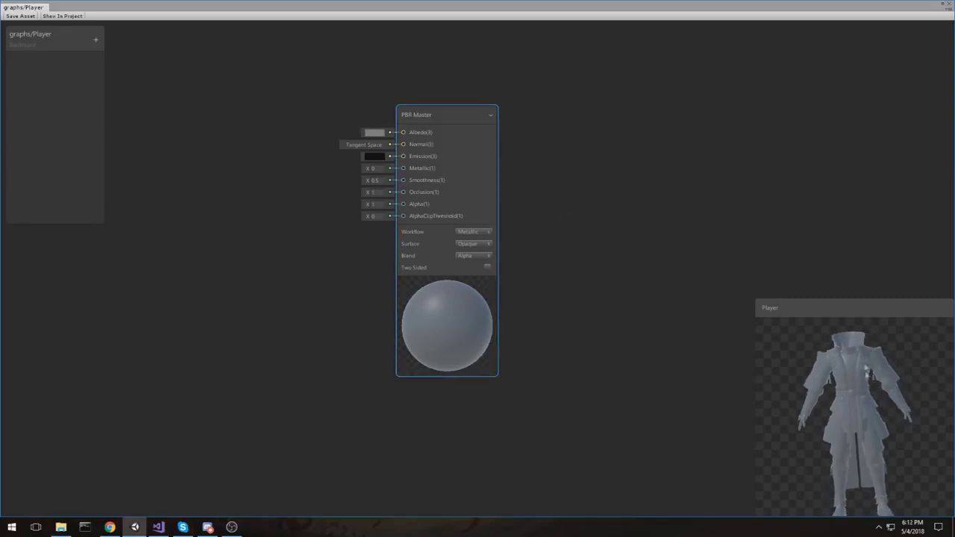
scroll(852, 346, "up", 3)
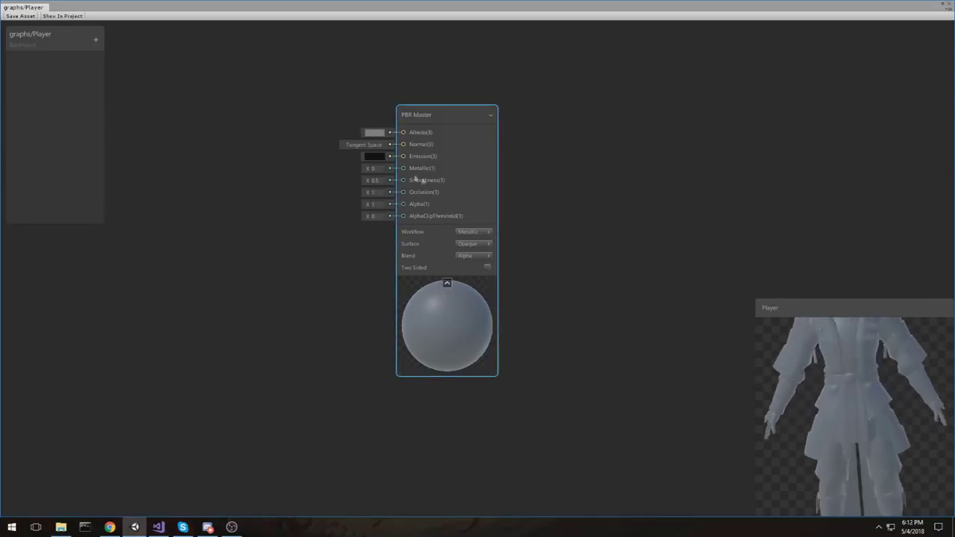
Set the PBR Master node's Smoothness to 0 and save the Player graph asset, keeping the shader editor maximized
left_click(374, 180)
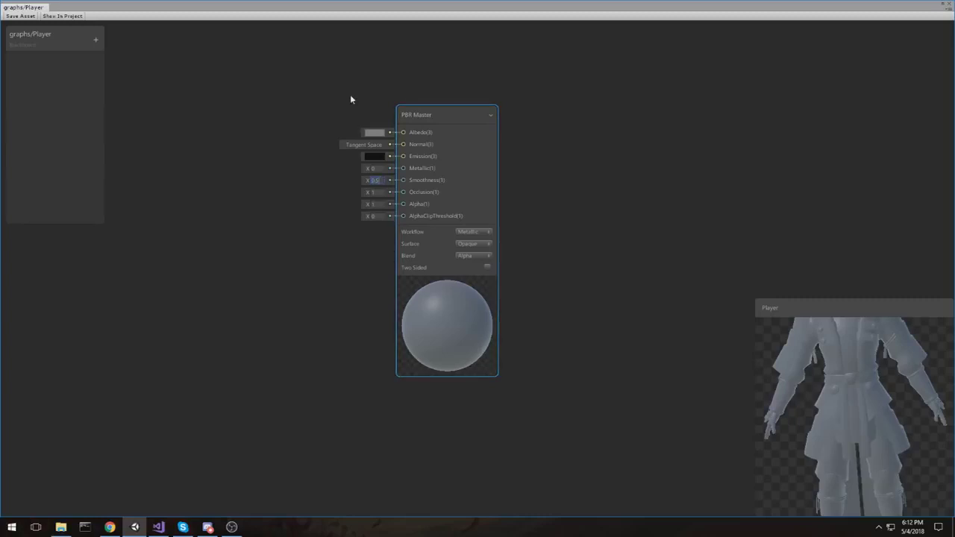
type("0")
mouse_move(806, 365)
left_mouse_down()
mouse_move(836, 370)
mouse_move(815, 368)
left_mouse_up()
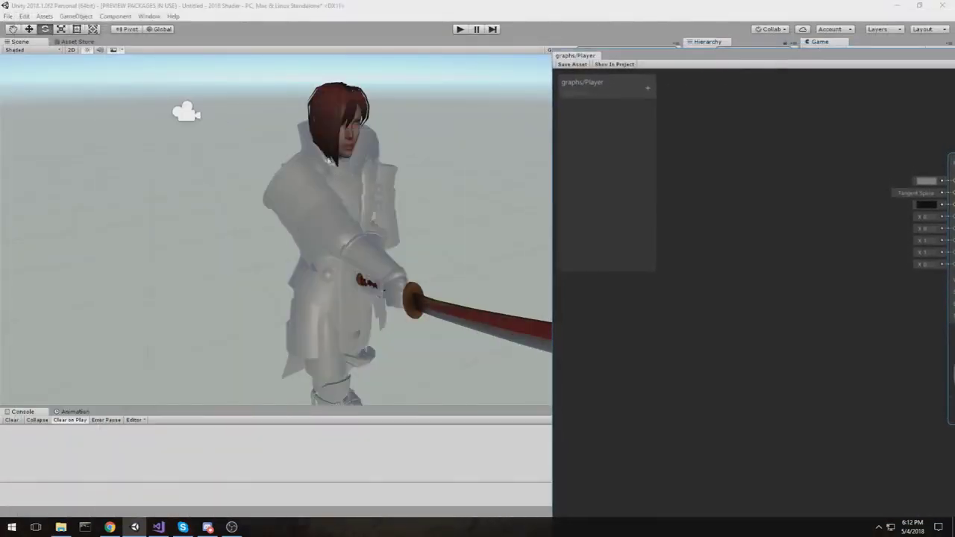
left_click(577, 65)
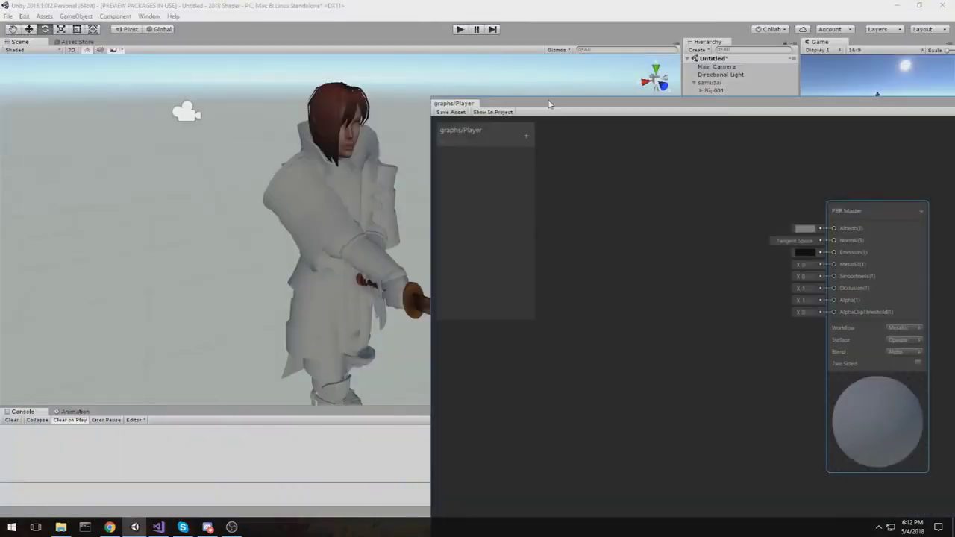
left_click_drag(548, 104, 122, 6)
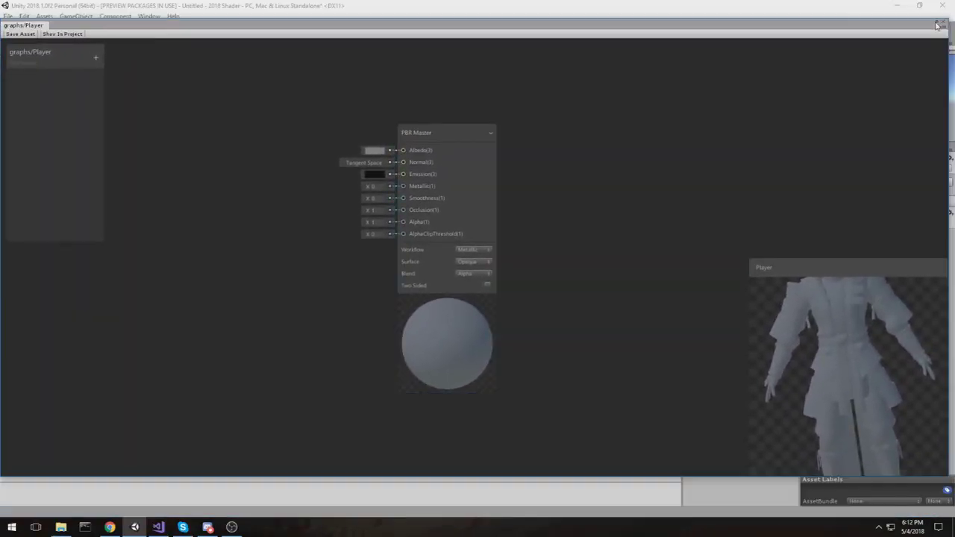
left_click(937, 24)
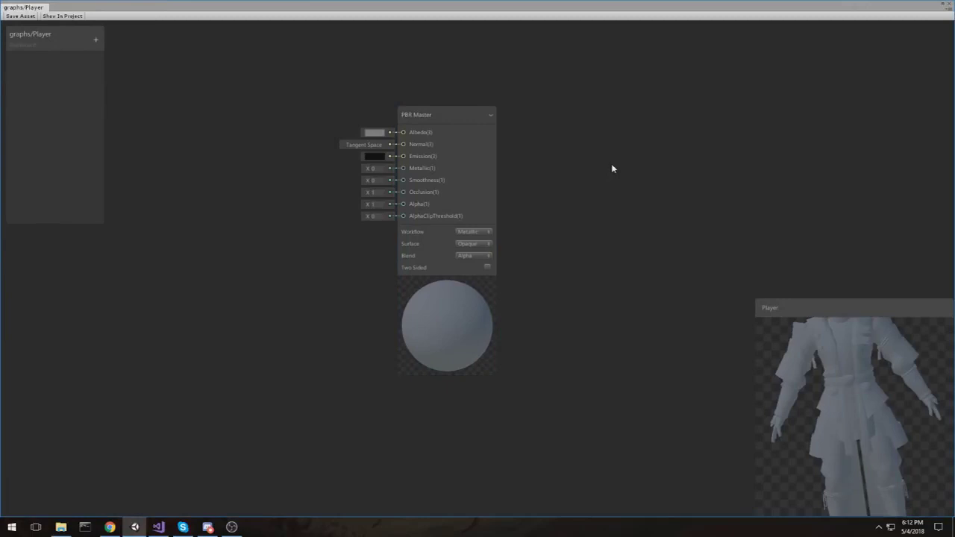
left_click_drag(797, 335, 725, 363)
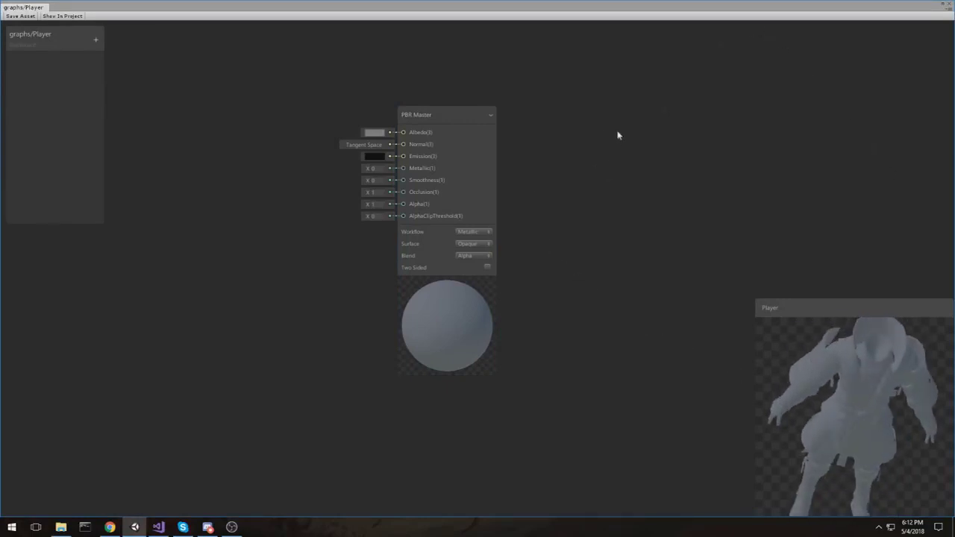
left_click_drag(846, 383, 842, 368)
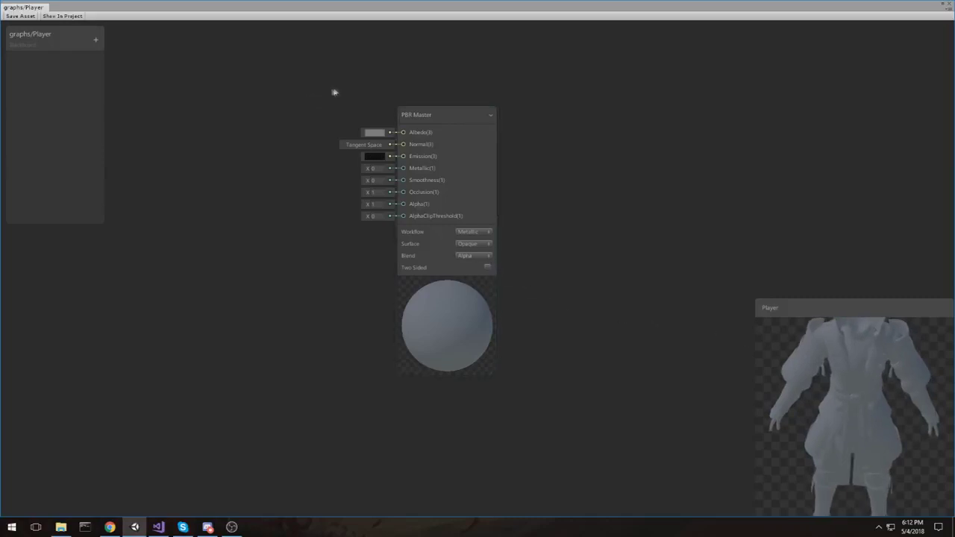
left_click_drag(415, 117, 630, 129)
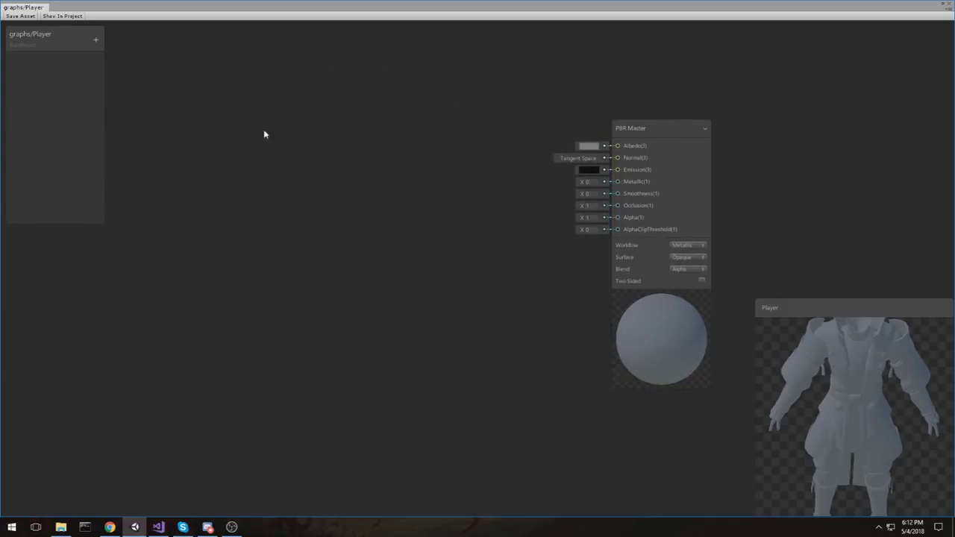
left_click_drag(649, 131, 446, 130)
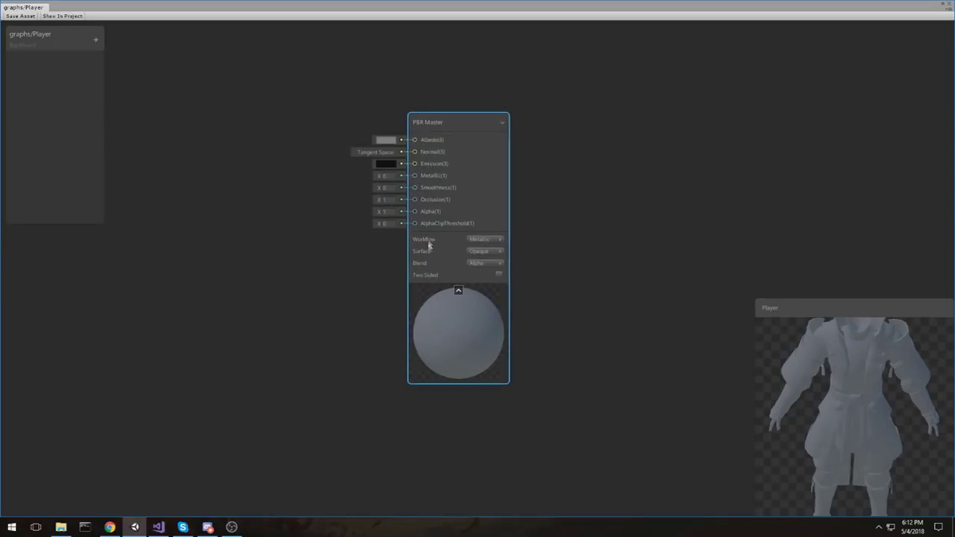
left_click_drag(448, 125, 505, 135)
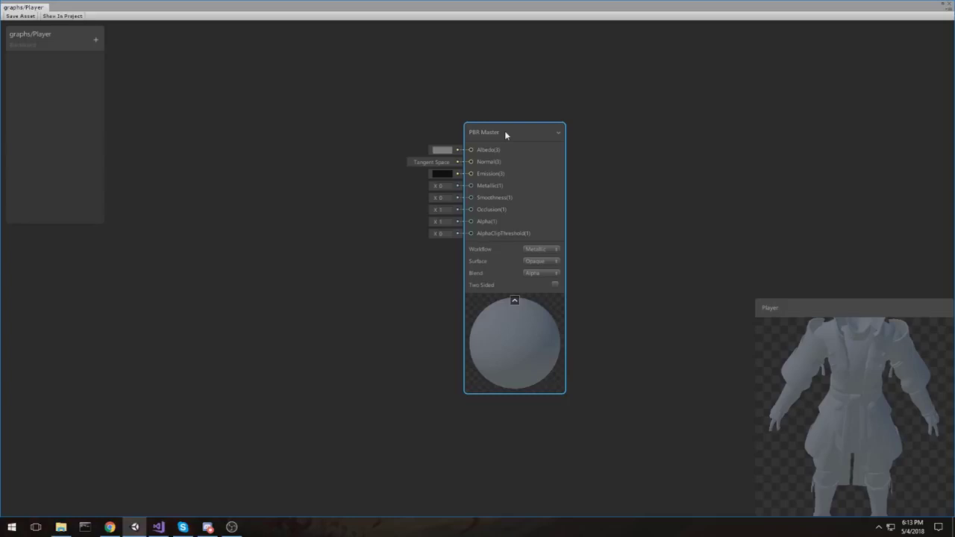
left_click_drag(848, 424, 832, 406)
left_click_drag(486, 127, 460, 116)
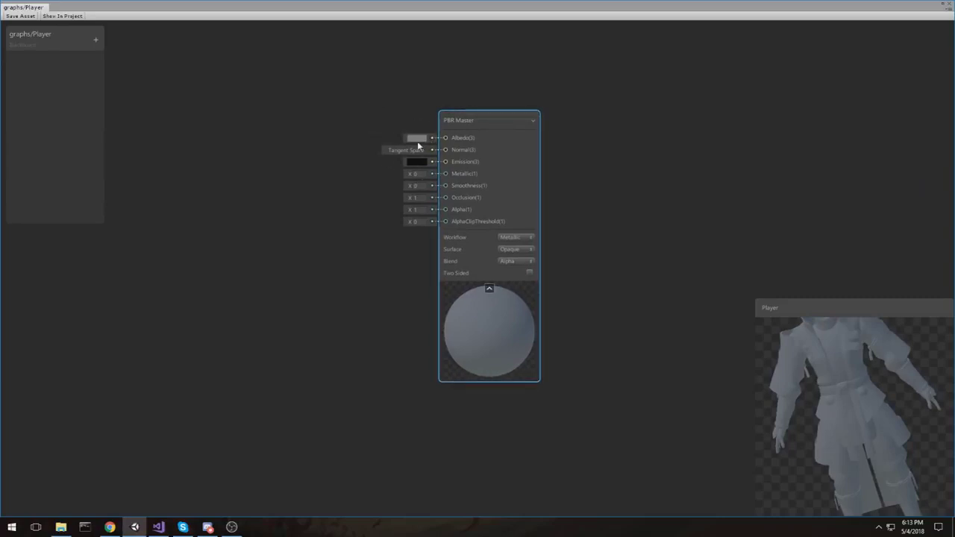
Set the PBR Master node's Albedo colour to white (FFFFFF) and shift the node aside to make room for input nodes
left_click(405, 138)
left_click_drag(469, 150, 409, 55)
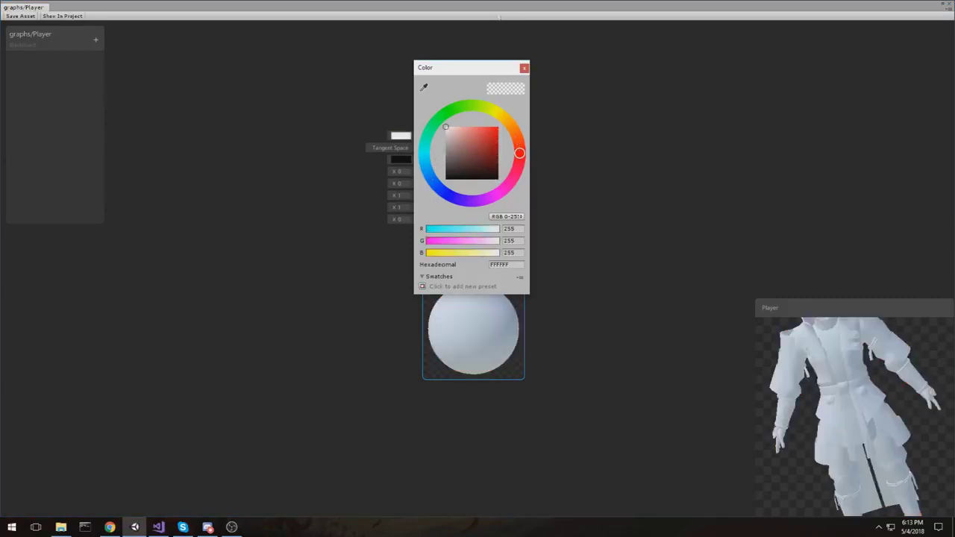
left_click(524, 68)
left_click_drag(454, 120, 633, 127)
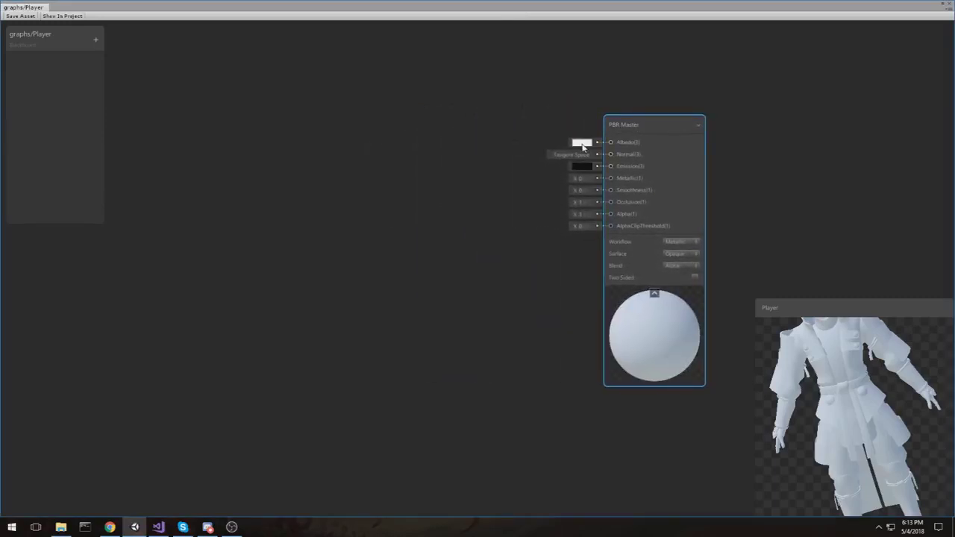
left_click(368, 98)
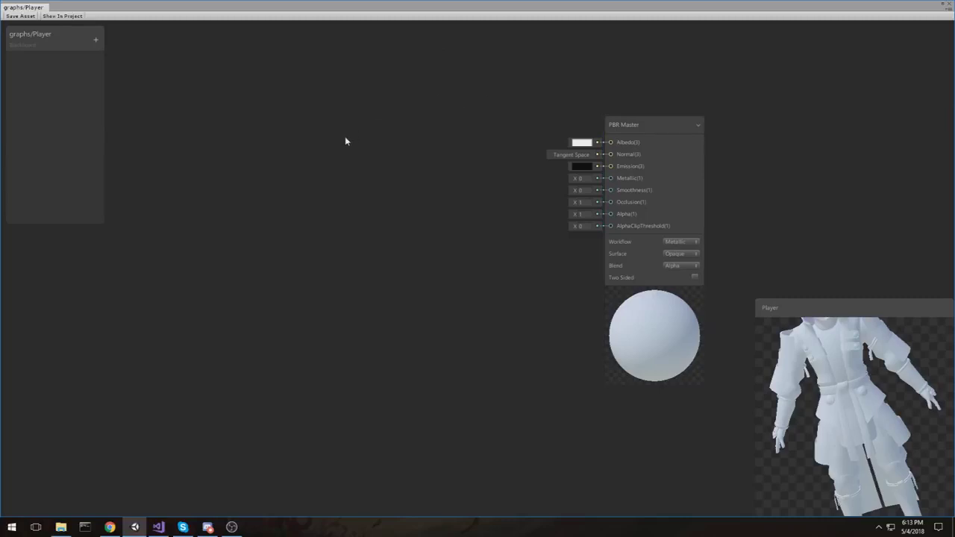
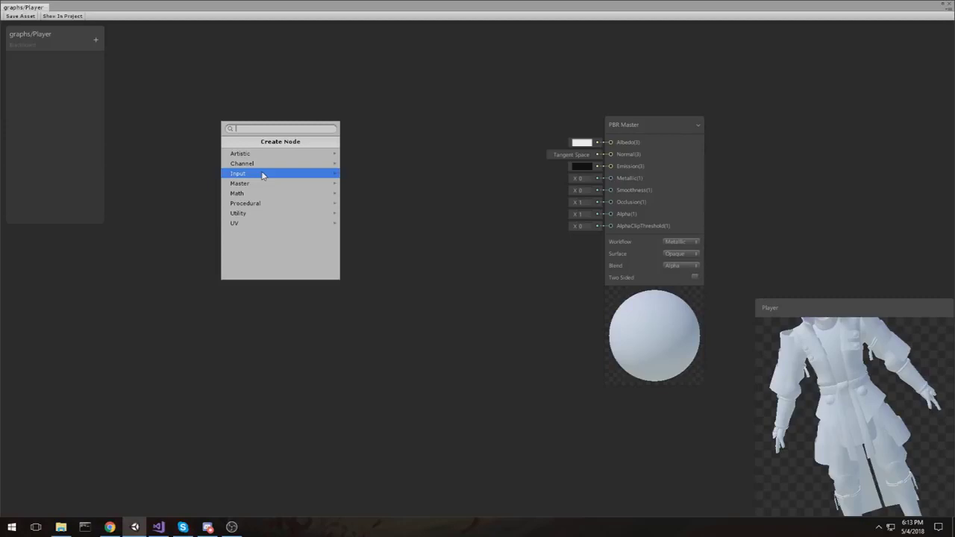
Add a Texture 2D Asset node to the graph and place it well before the PBR Master node
left_click(262, 174)
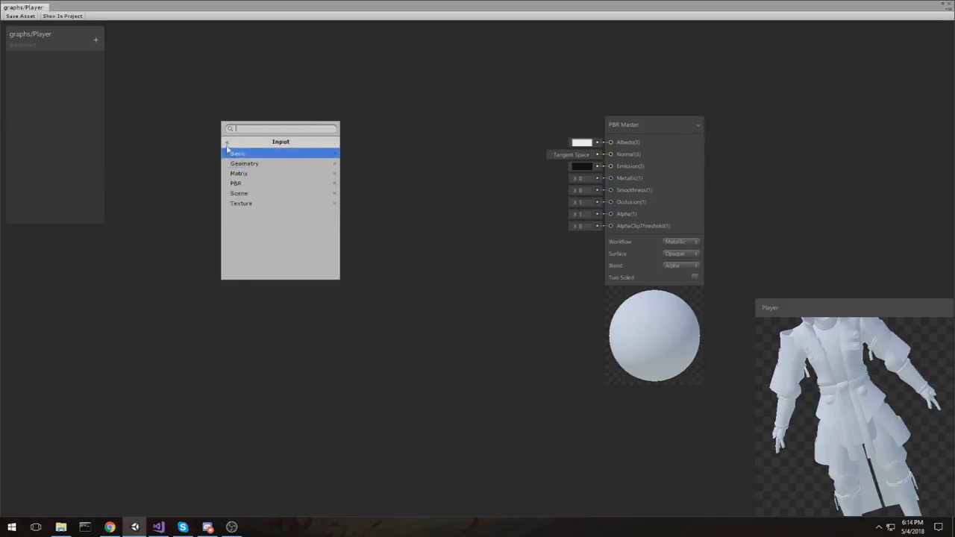
key("Left")
left_click(262, 174)
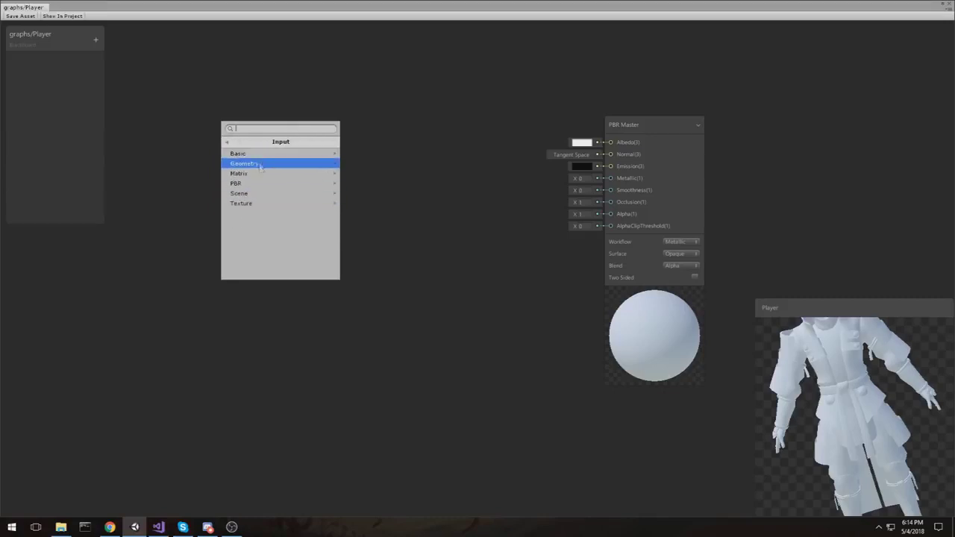
left_click(260, 208)
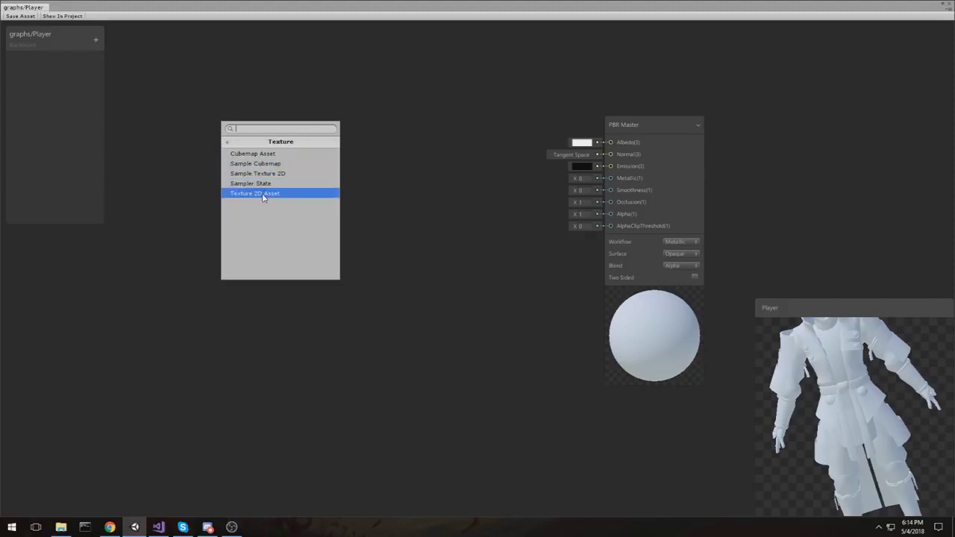
left_click(262, 195)
left_click_drag(309, 150, 316, 121)
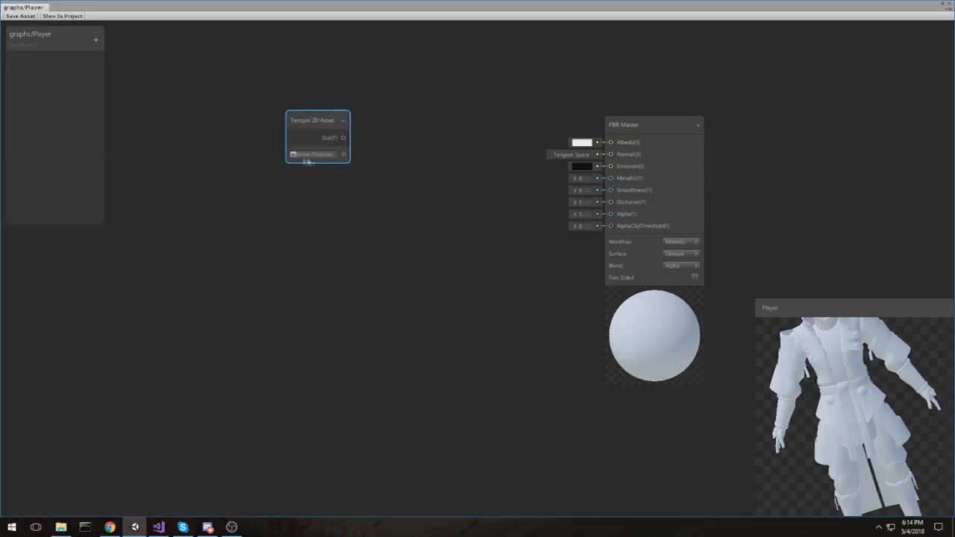
Assign the Body_Dif texture to the Texture 2D Asset node and try wiring its output straight into PBR Master's Albedo
left_click(345, 154)
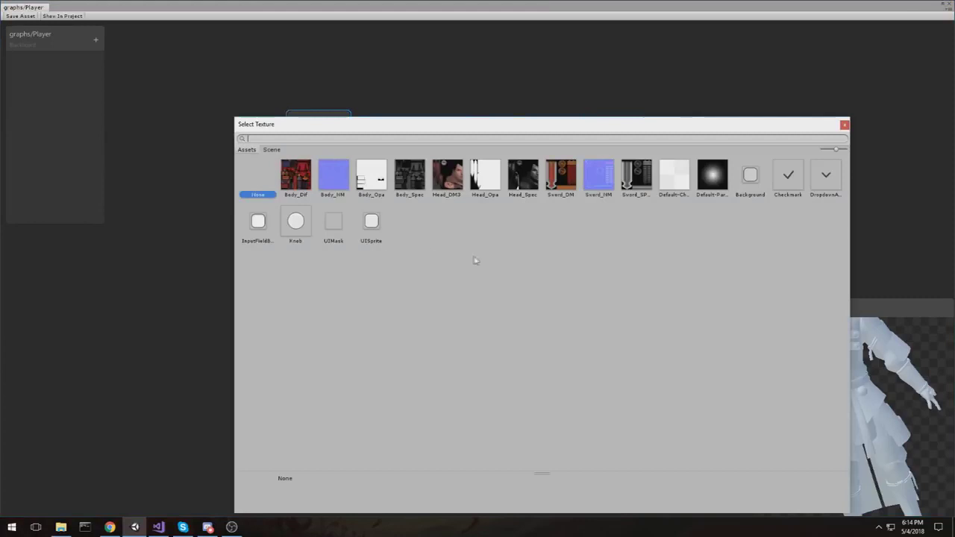
double_click(299, 177)
left_click_drag(324, 107, 616, 154)
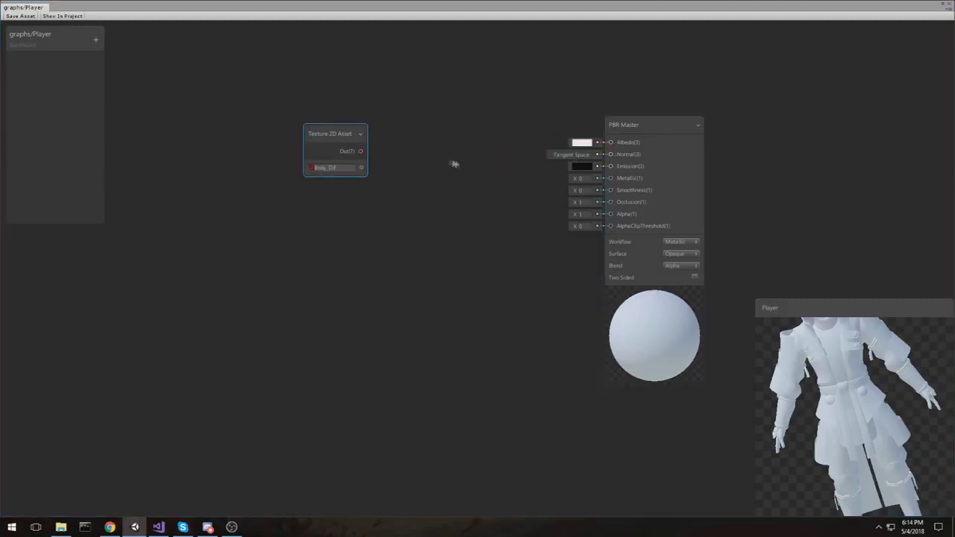
left_click_drag(328, 135, 326, 122)
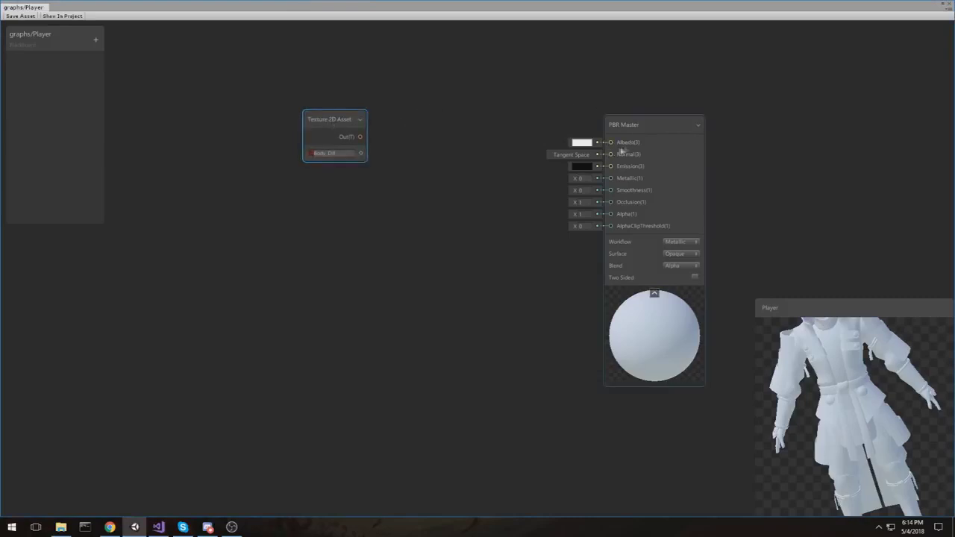
mouse_move(313, 119)
left_mouse_down()
mouse_move(303, 111)
mouse_move(308, 117)
left_mouse_up()
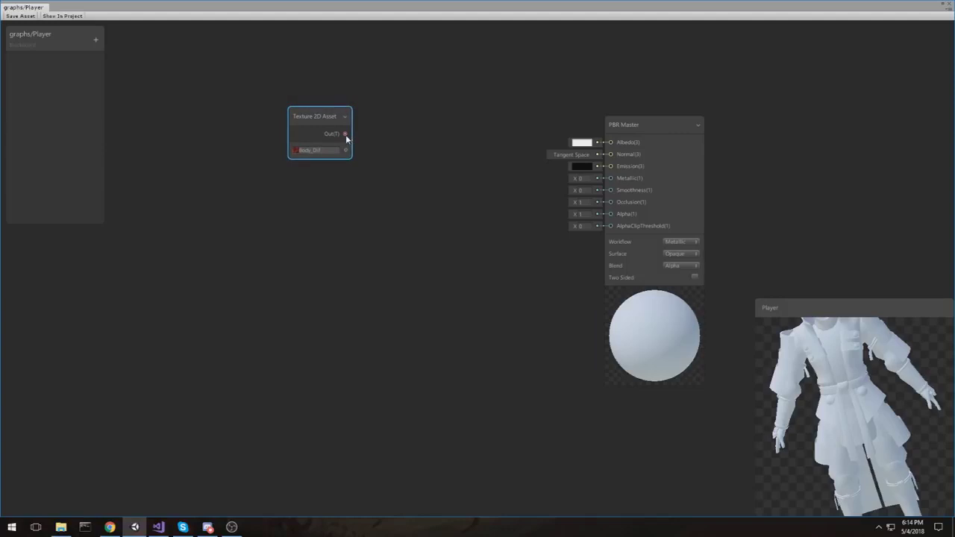
Browse the UV, Input and Artistic node types that can accept the Texture 2D Asset node's output
left_click_drag(345, 133, 432, 157)
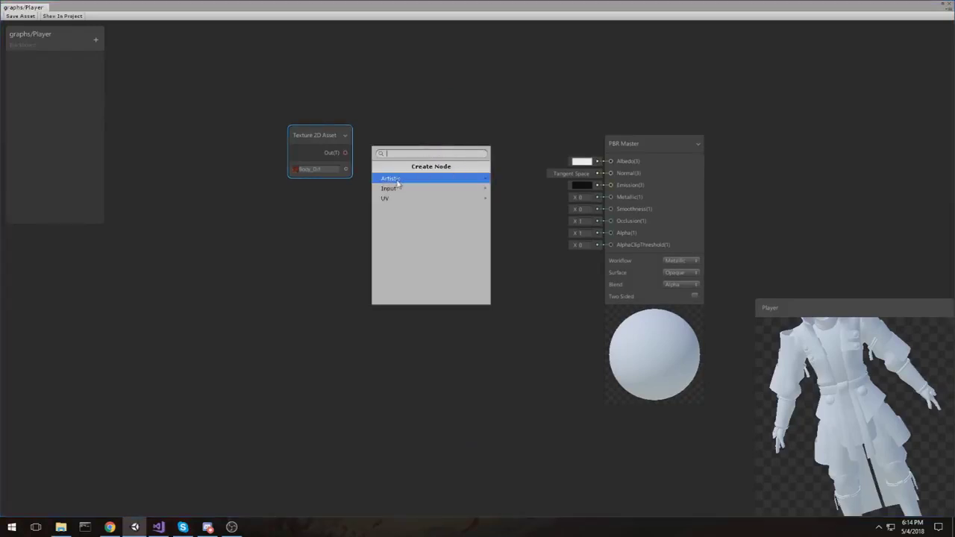
left_click(434, 198)
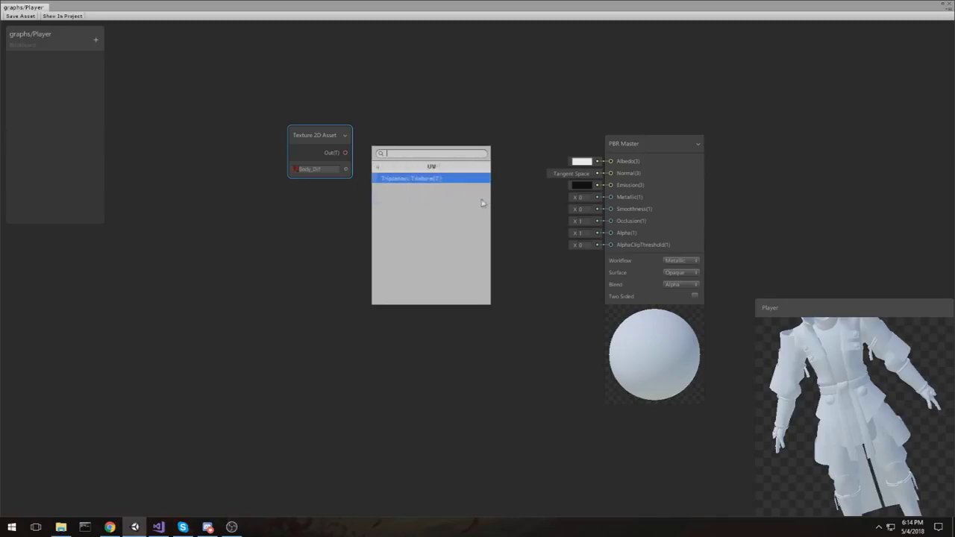
left_click(378, 168)
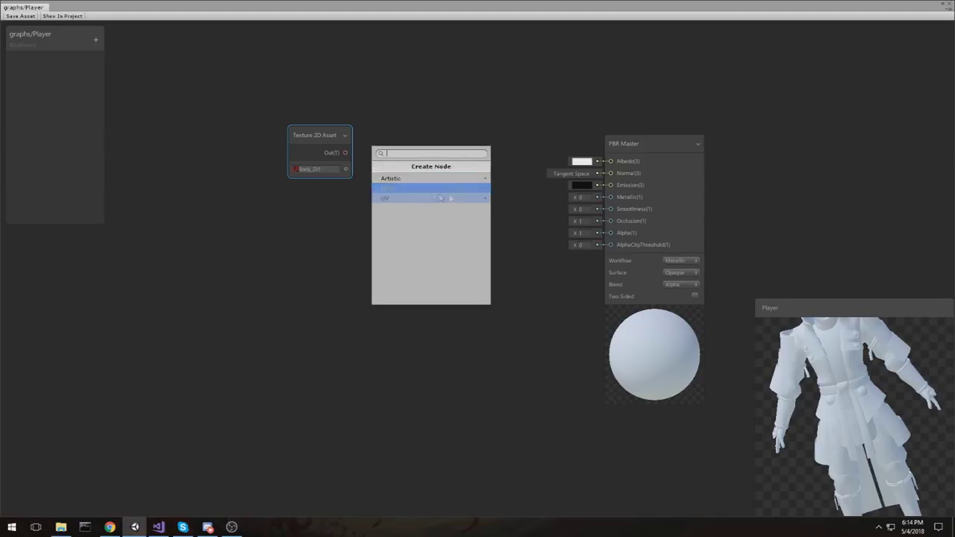
left_click(483, 190)
left_click(482, 179)
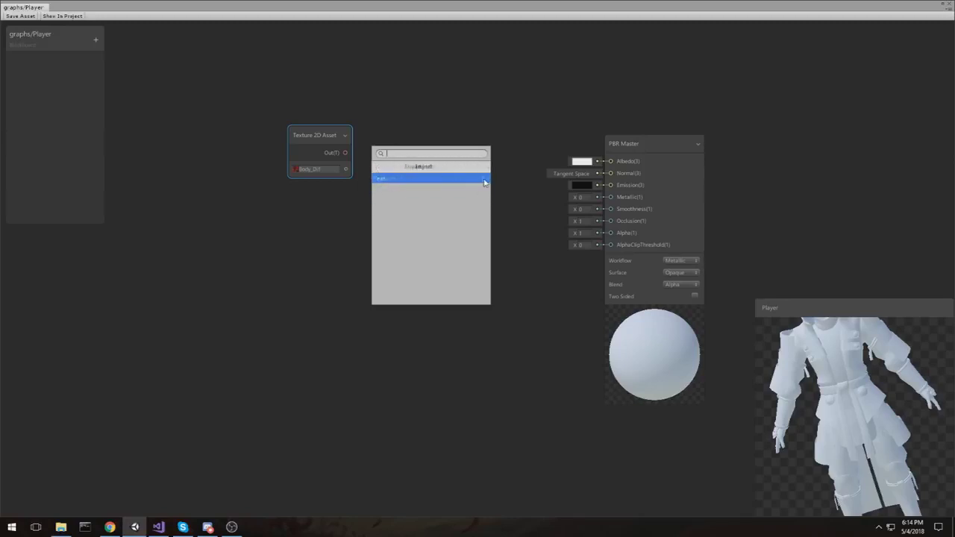
left_click(379, 168)
left_click(379, 168)
left_click(485, 180)
left_click(485, 181)
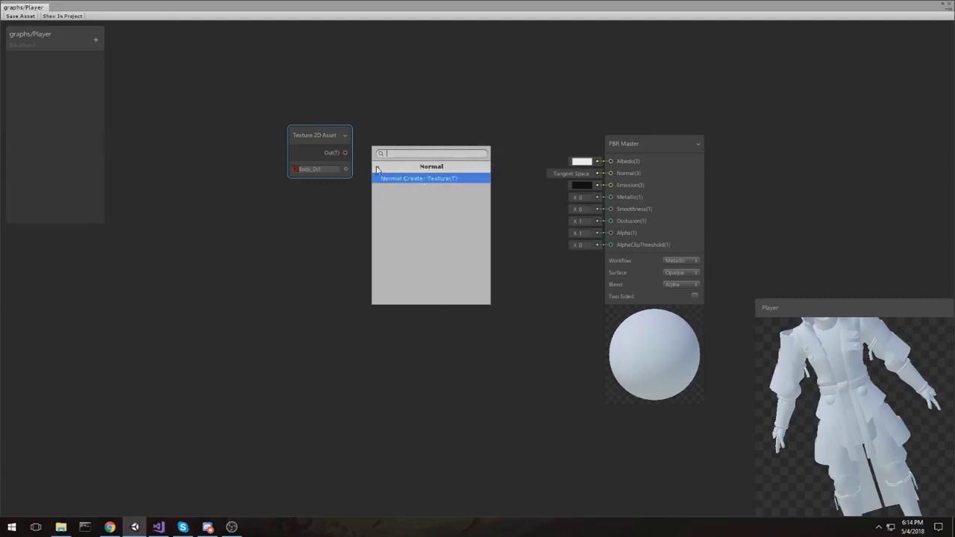
left_click(378, 170)
left_click(378, 169)
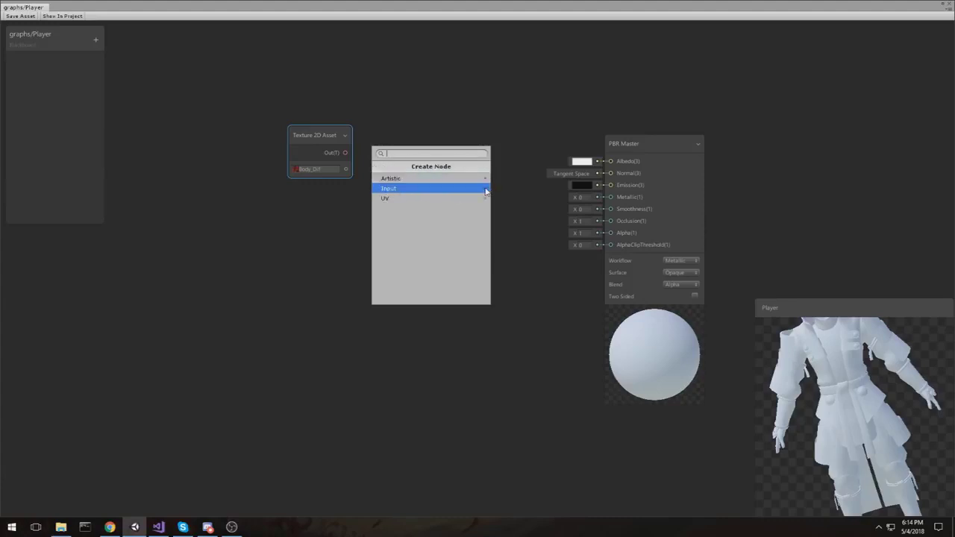
Add a Sample Texture 2D node fed by the Texture 2D Asset output and position it between the existing nodes
left_click(485, 190)
left_click(486, 179)
left_click(436, 179)
left_click_drag(471, 126, 454, 127)
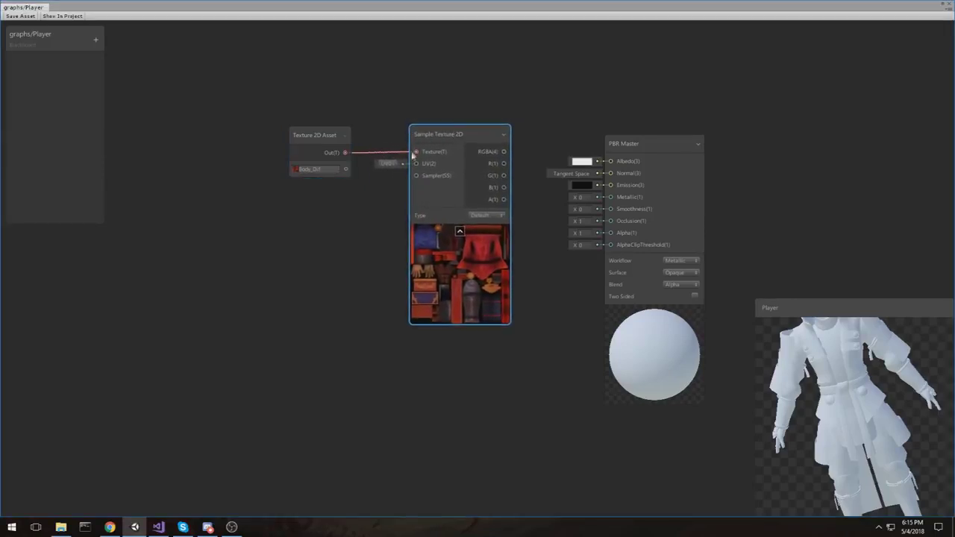
left_click_drag(335, 133, 327, 135)
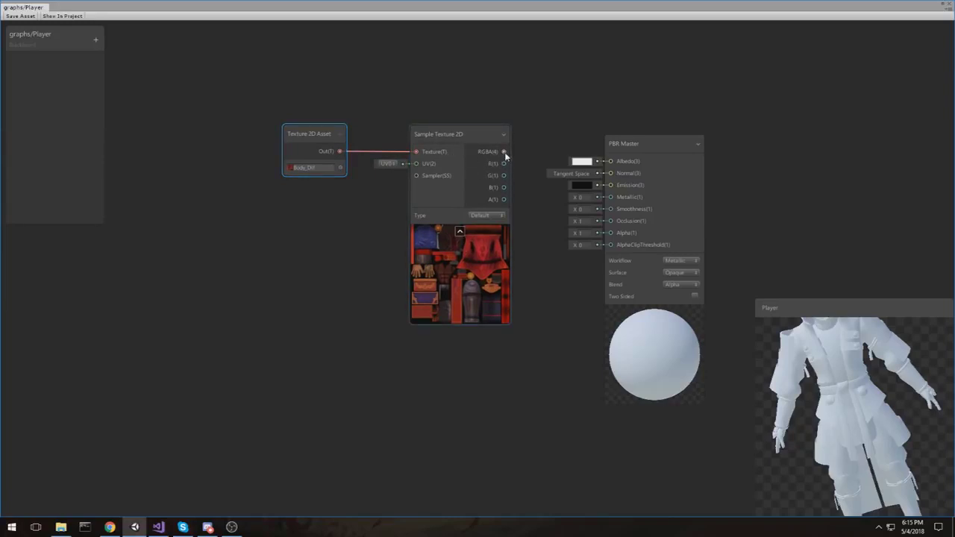
Try the Sample Texture 2D node's R, G, B and A outputs one by one on Albedo, checking each in the Player preview
left_click_drag(503, 164, 610, 161)
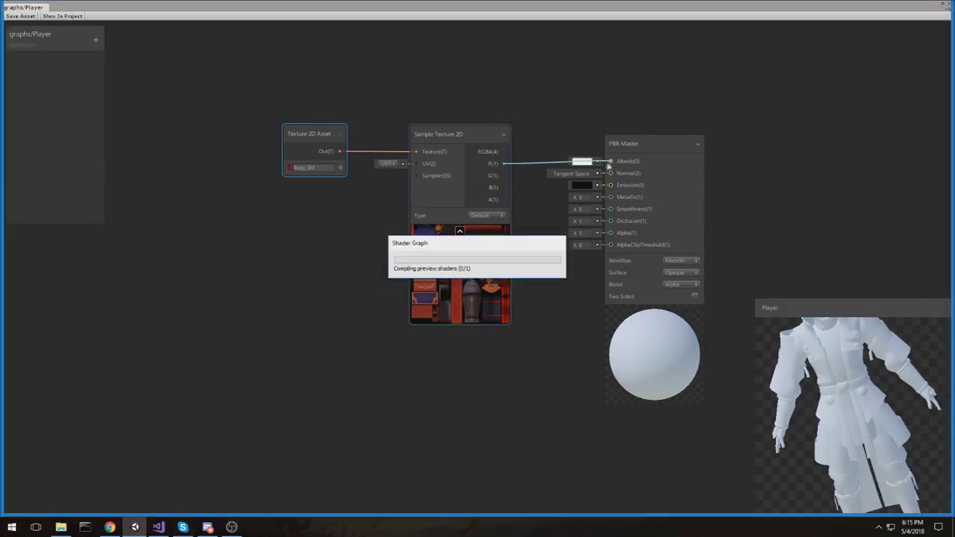
left_click_drag(856, 405, 801, 402)
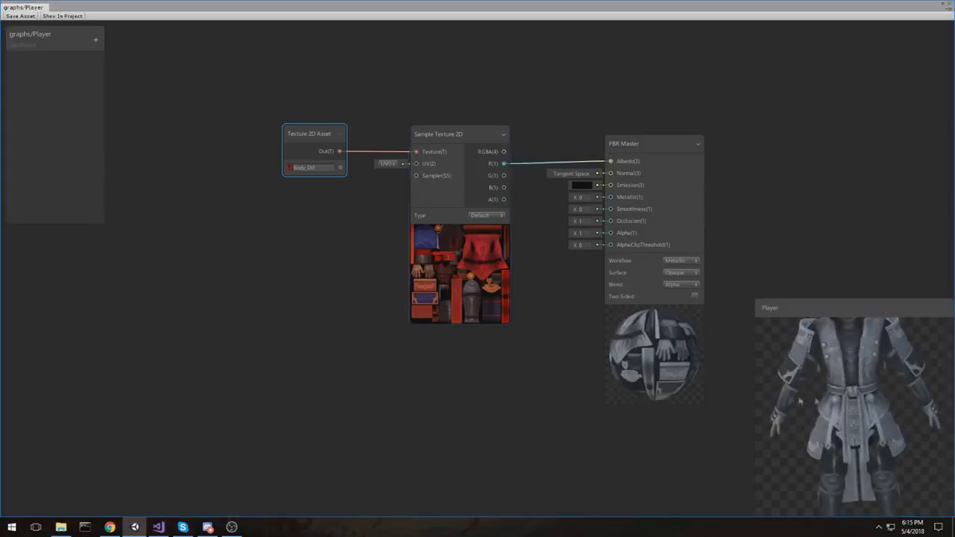
left_click_drag(503, 176, 610, 161)
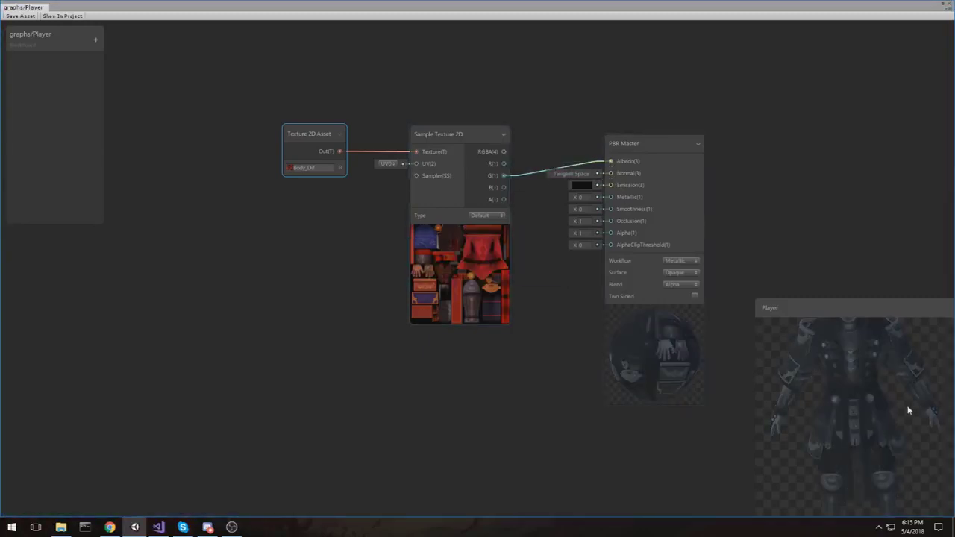
left_click_drag(504, 187, 610, 162)
left_click_drag(817, 348, 842, 378)
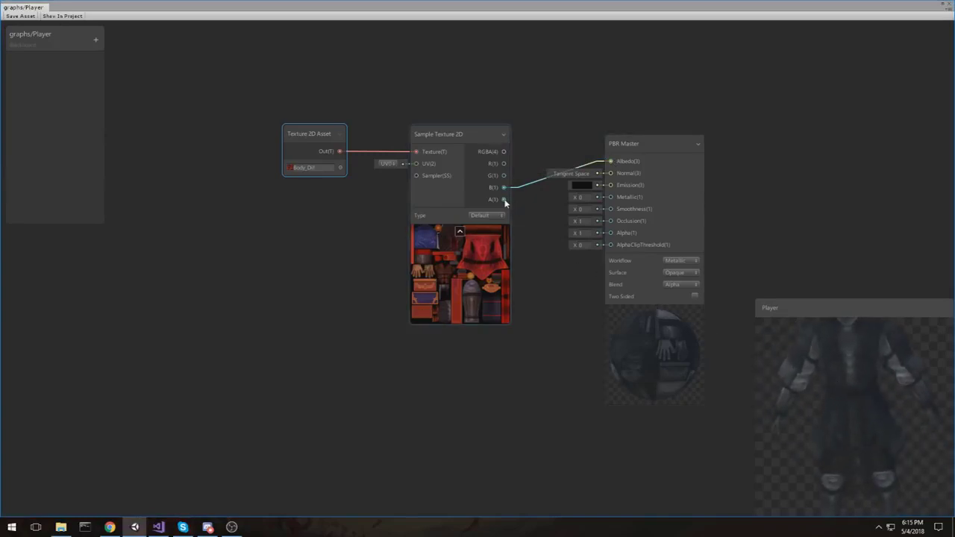
left_click_drag(503, 199, 611, 161)
mouse_move(846, 389)
left_mouse_down()
mouse_move(857, 401)
mouse_move(829, 388)
mouse_move(843, 377)
left_mouse_up()
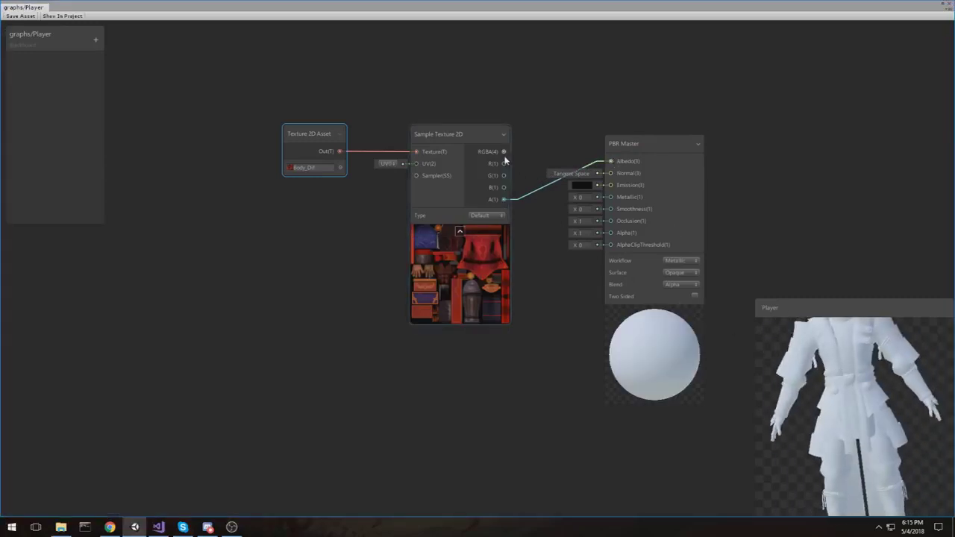
Connect the Sample Texture 2D node's RGBA output to PBR Master's Albedo and align the two texture nodes with it
left_click_drag(504, 152, 610, 161)
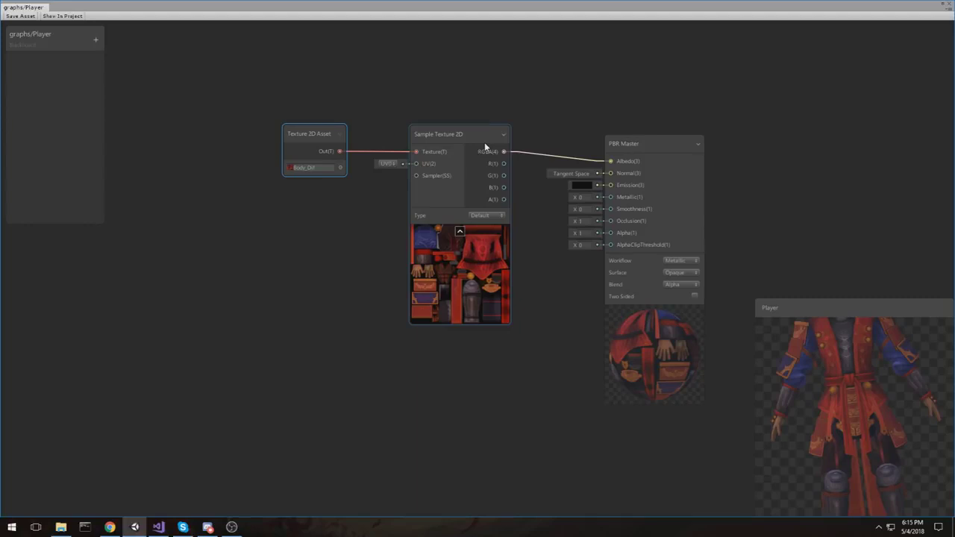
left_click_drag(463, 135, 461, 144)
left_click_drag(312, 135, 318, 145)
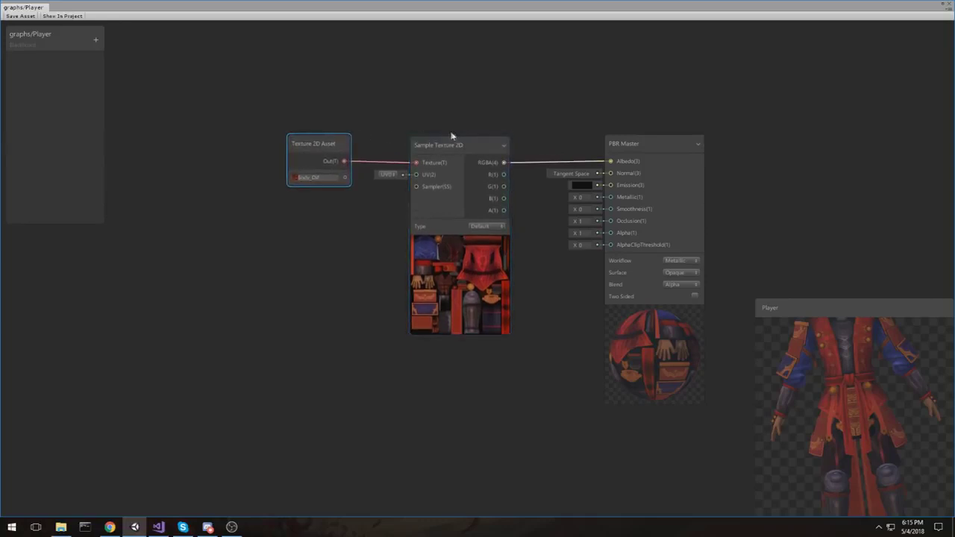
Rotate the Player preview to view the textured outfit, and pull the maximized graph window aside to uncover the main editor
left_click_drag(780, 327, 846, 382)
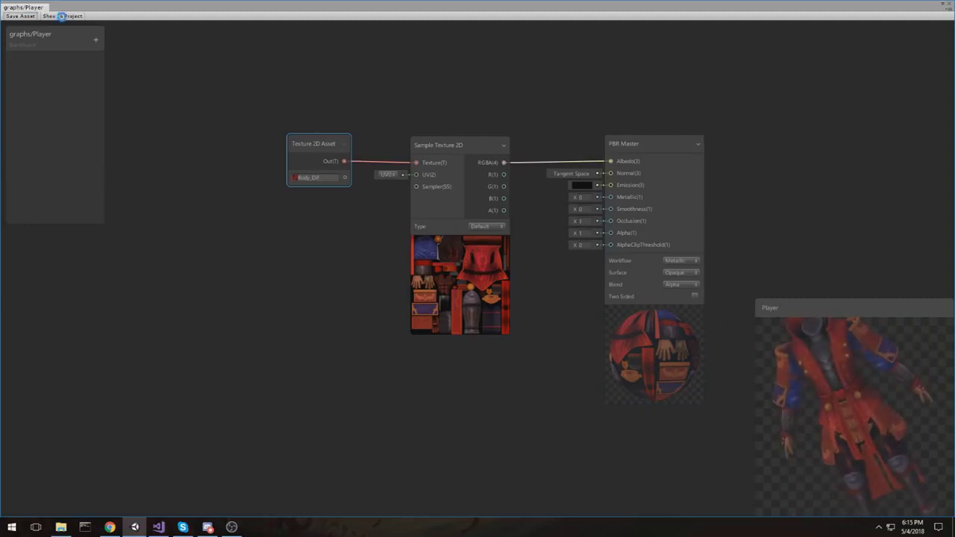
left_click_drag(71, 7, 224, 43)
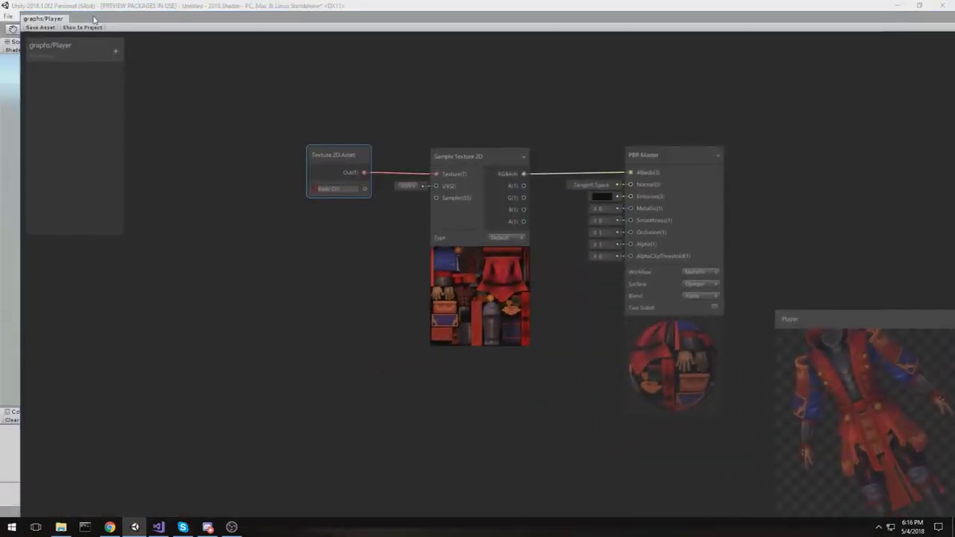
Move the graph window back over the full screen and inspect the Emission color of PBR Master
left_click_drag(93, 19, 73, 8)
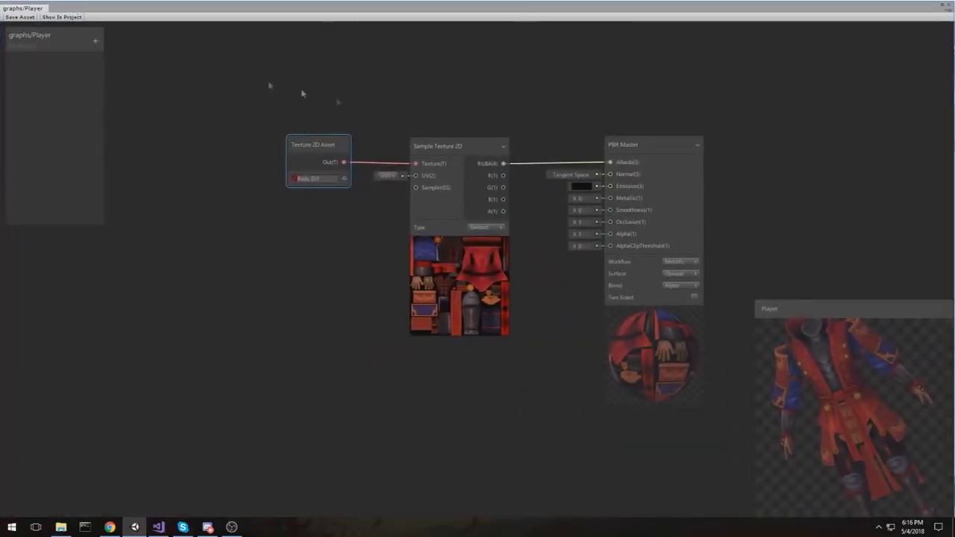
left_click(586, 187)
left_click_drag(482, 140, 279, 161)
left_click_drag(238, 192, 333, 217)
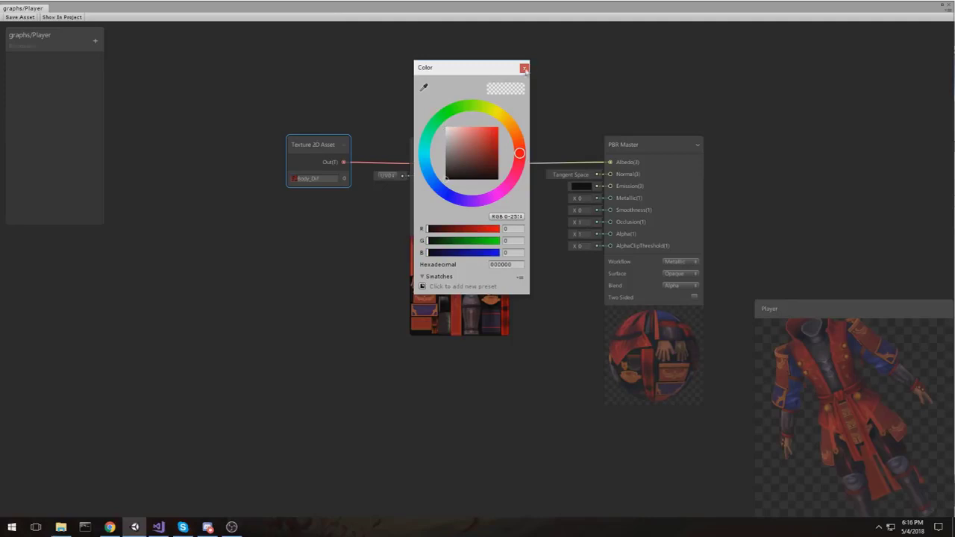
left_click(524, 68)
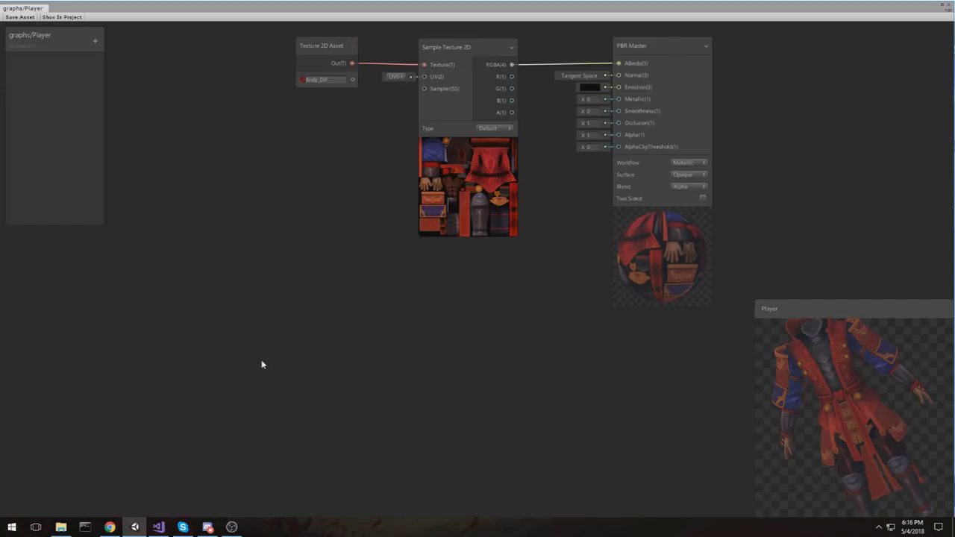
Add a Fresnel Effect node and place it below the texture nodes
key("space")
type("f")
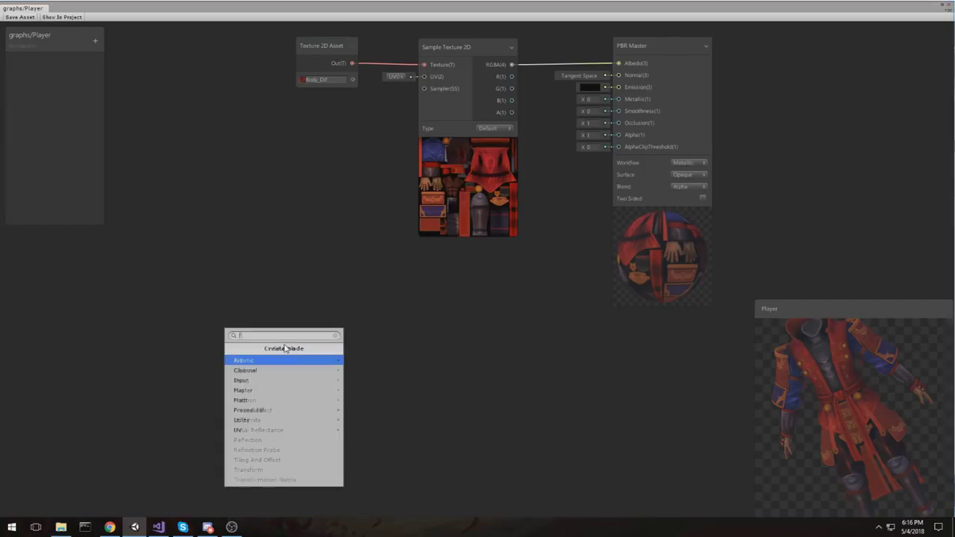
type("res")
key("Return")
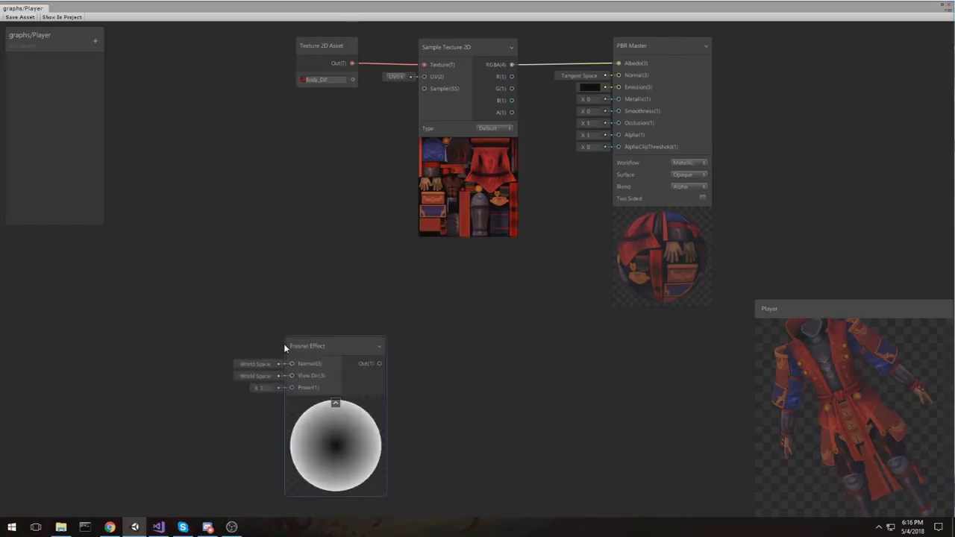
left_click_drag(330, 345, 376, 276)
Lower PBR Master and the Fresnel Effect node, and connect the Fresnel output to PBR Master's Emission
scroll(455, 309, "down", 5)
middle_click_drag(529, 337, 533, 281)
left_click_drag(560, 134, 562, 207)
middle_click_drag(429, 264, 449, 256)
scroll(449, 257, "up", 1)
scroll(448, 256, "up", 2)
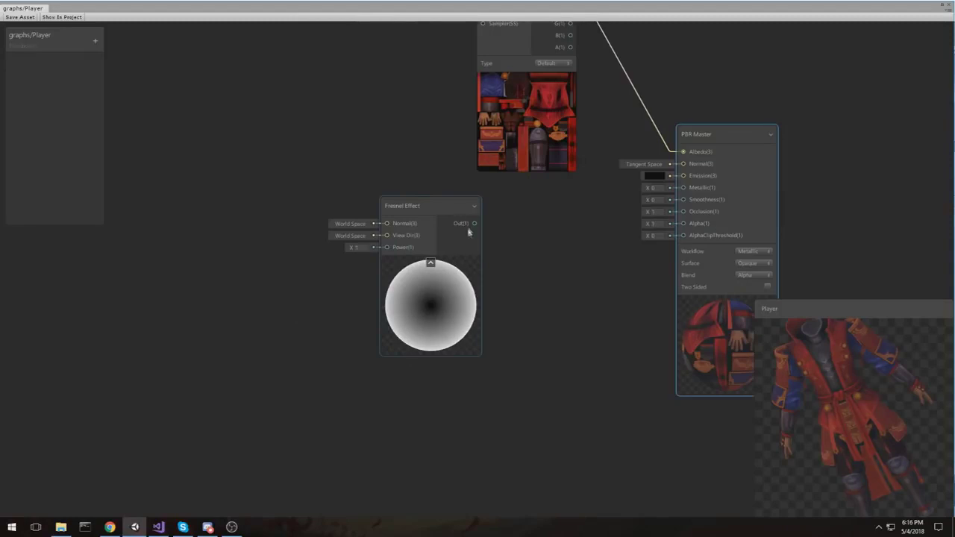
left_click_drag(436, 206, 472, 257)
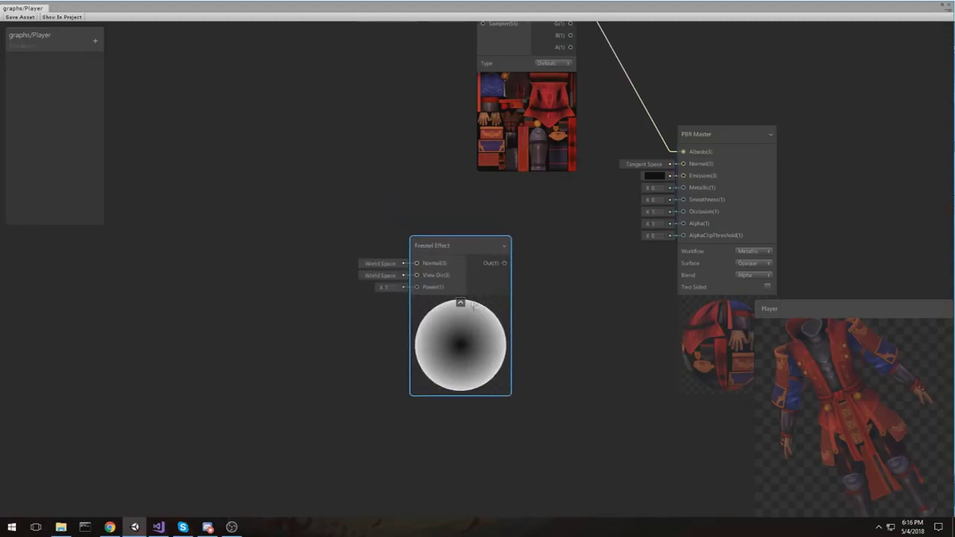
left_click_drag(504, 264, 683, 176)
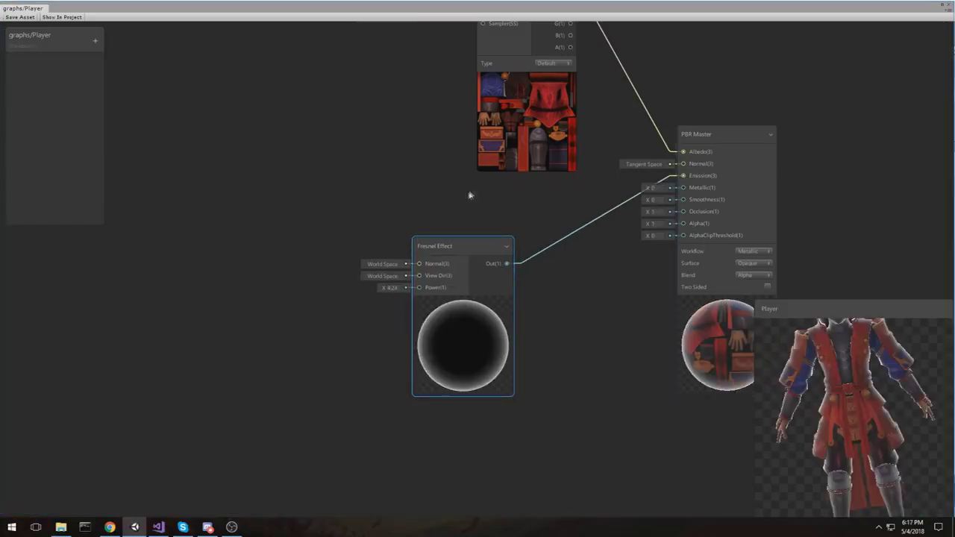
Set the Fresnel Effect node's Power to 3 and check the rim glow on the character in the Player preview
left_click_drag(453, 253, 397, 235)
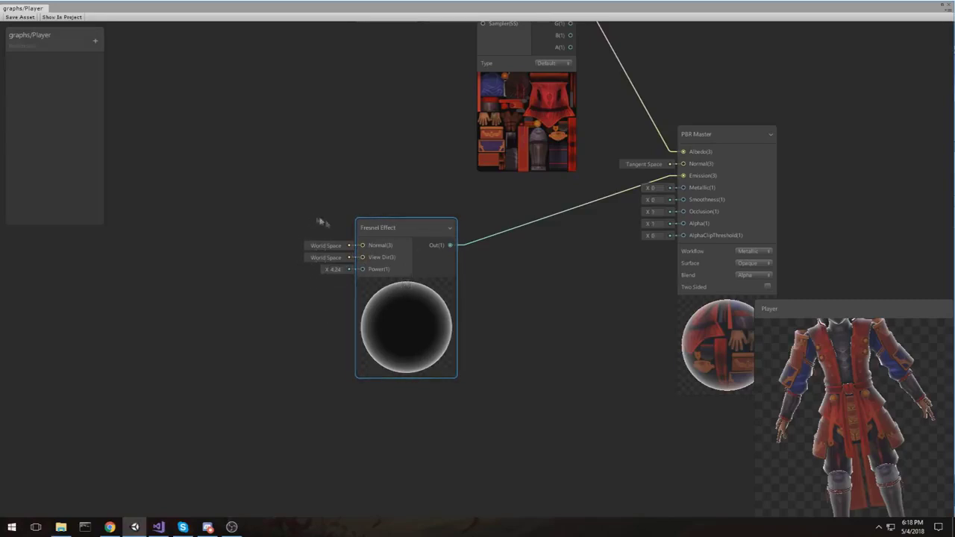
left_click_drag(417, 227, 530, 209)
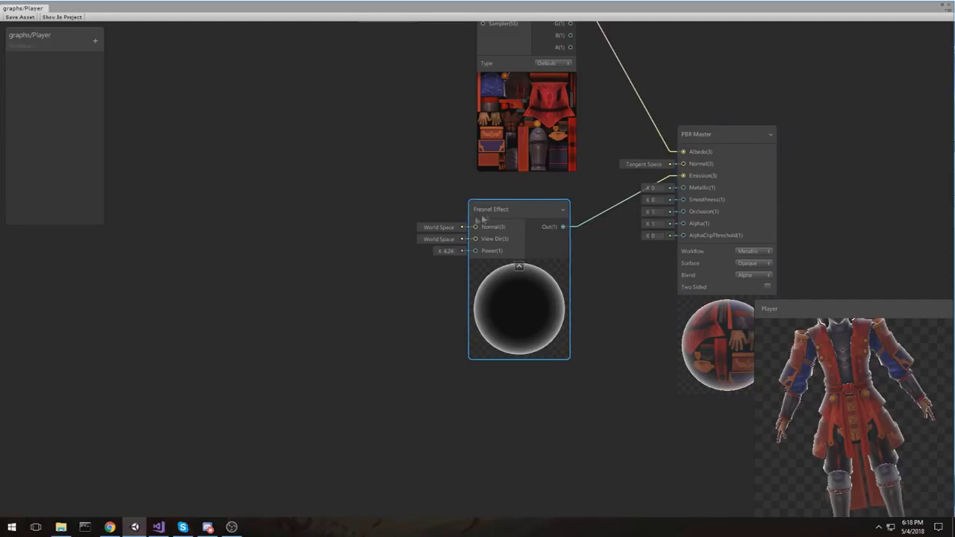
left_click_drag(512, 212, 467, 220)
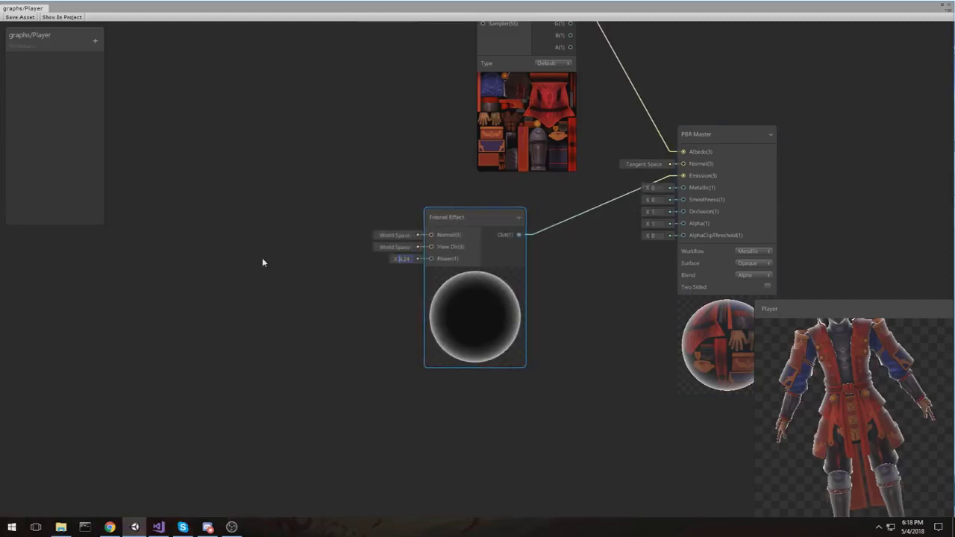
type("1")
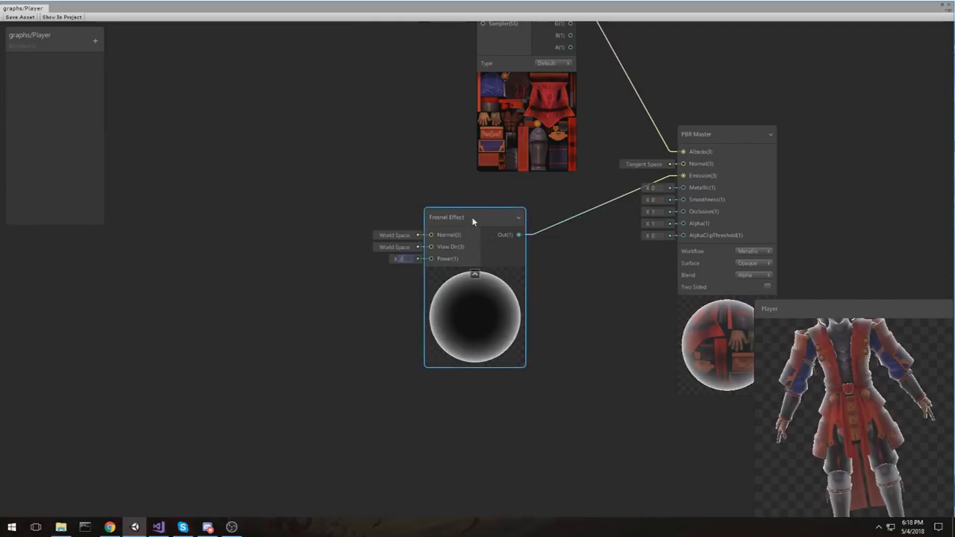
left_click_drag(473, 219, 465, 215)
left_click_drag(877, 366, 868, 366)
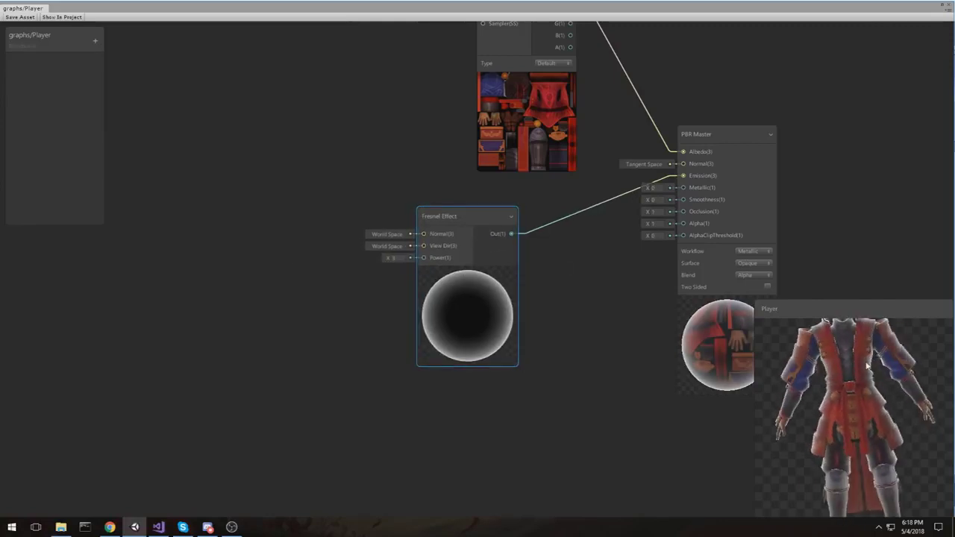
Move the Fresnel Effect node farther from PBR Master to make room, and rotate the Player preview
left_click_drag(458, 222, 313, 218)
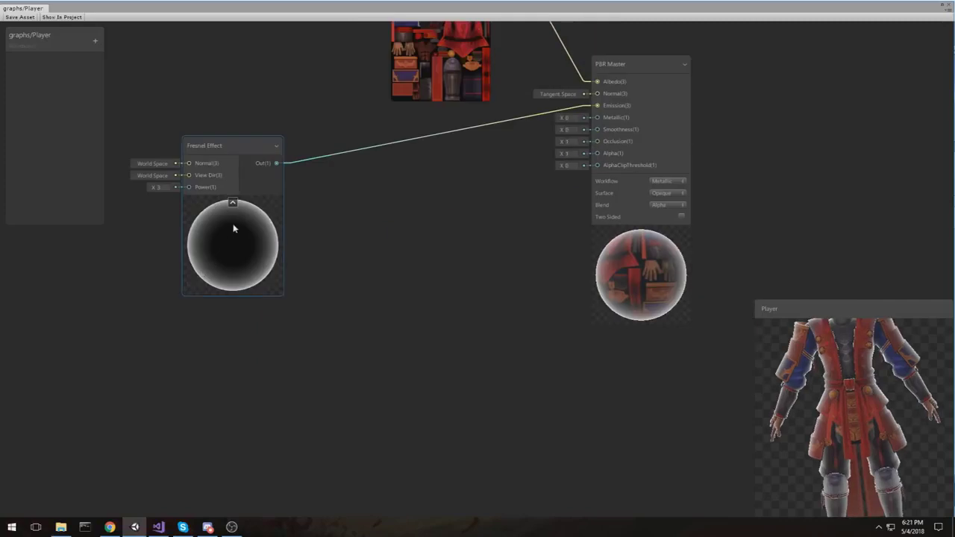
middle_click_drag(233, 223, 256, 254)
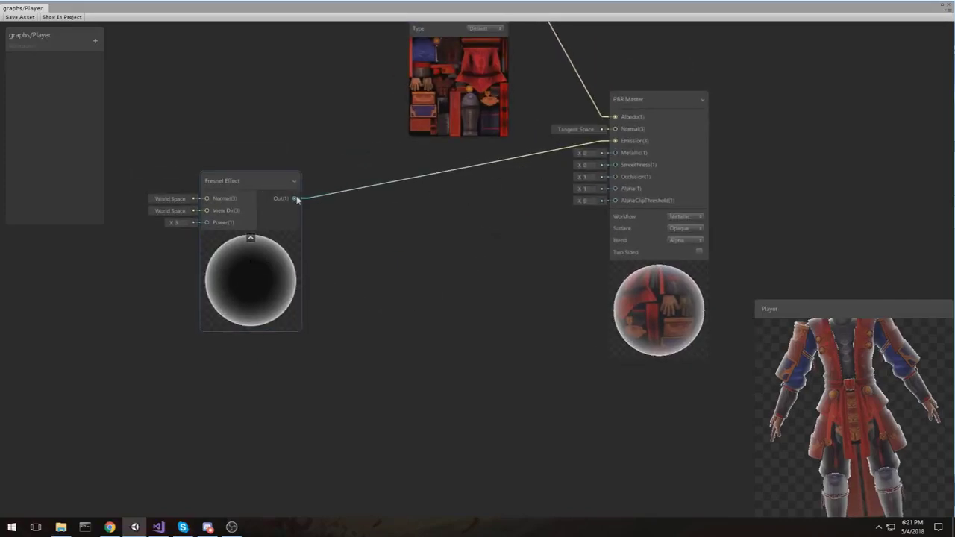
left_click_drag(880, 337, 749, 341)
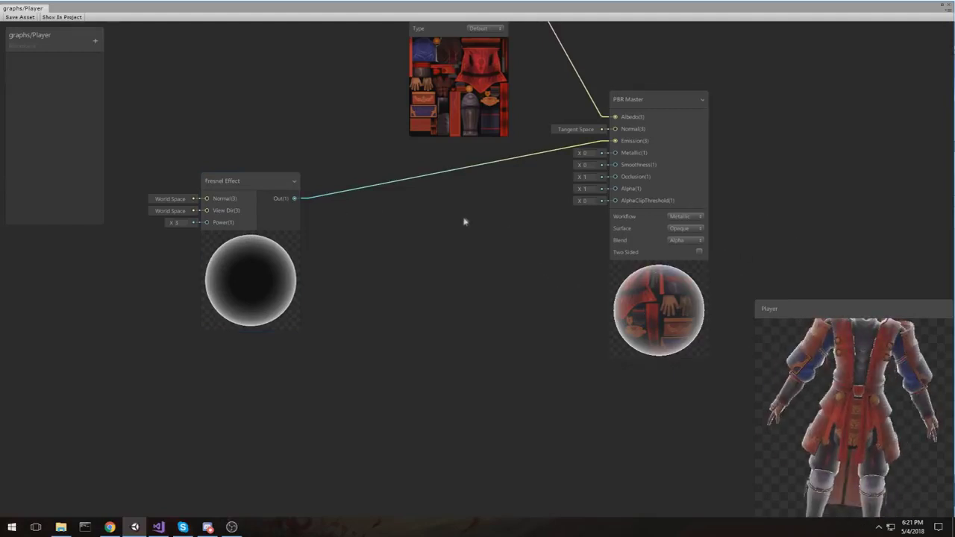
Add a Color node between the Fresnel Effect and PBR Master nodes and set its color to red FF0000
middle_click_drag(466, 219, 483, 221)
key("space")
type("col")
key("Return")
left_click(468, 295)
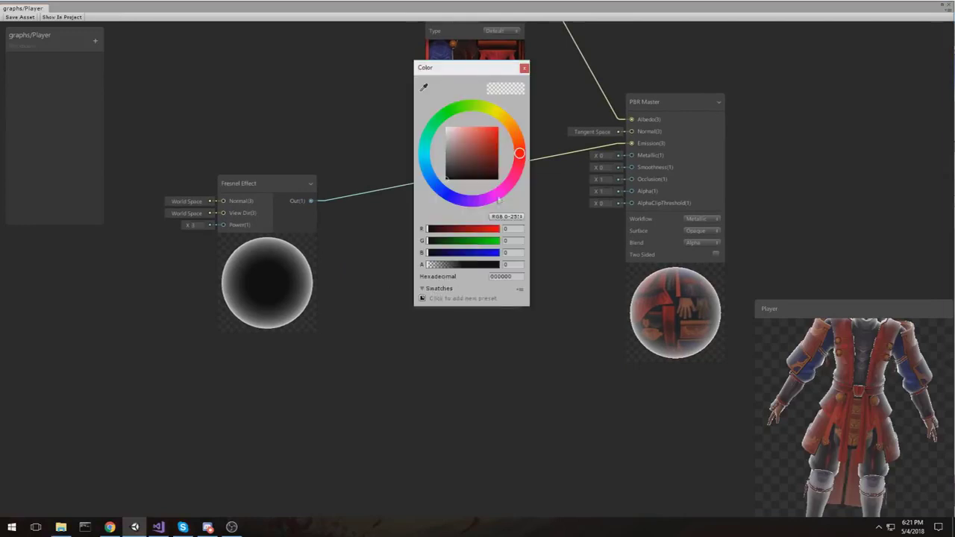
left_click_drag(463, 132, 498, 127)
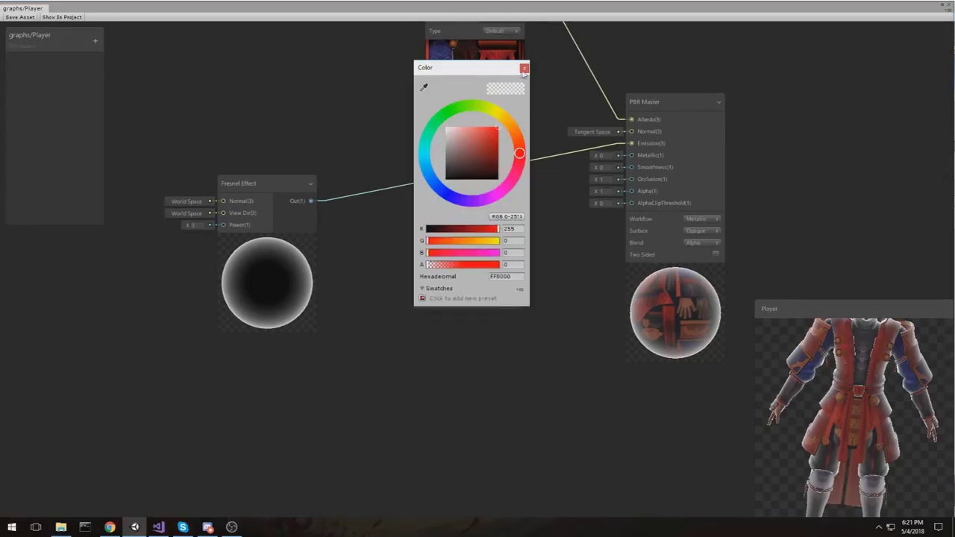
left_click(524, 68)
left_click_drag(458, 256, 486, 280)
Move the Fresnel Effect node slightly away and delete its connection to PBR Master's Emission
left_click_drag(263, 197, 215, 191)
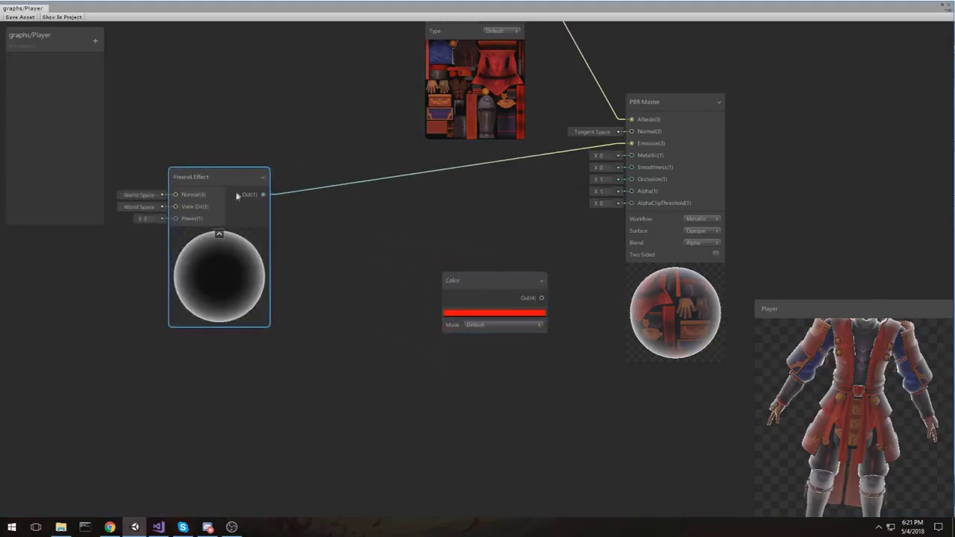
left_click(436, 173)
key("Delete")
key("Delete")
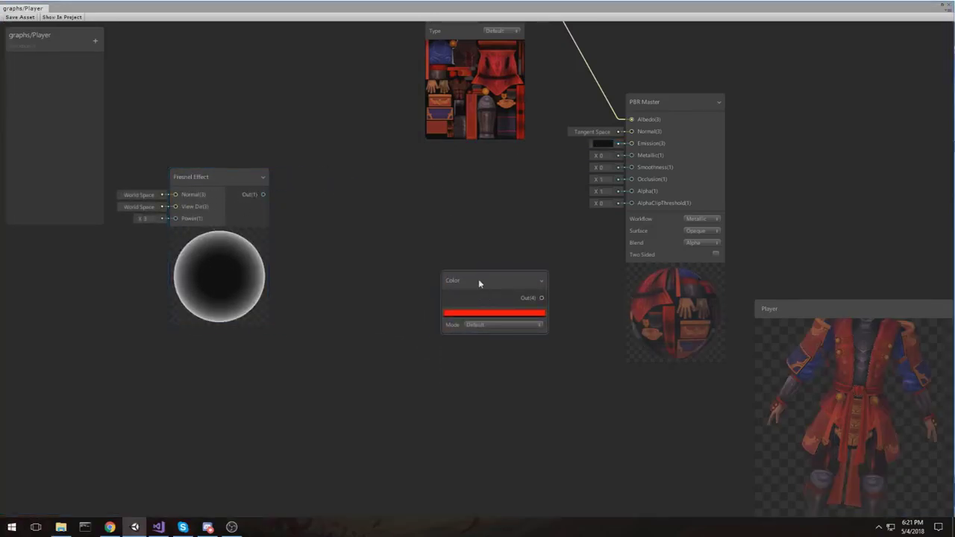
Add a Multiply node between the Fresnel Effect and PBR Master, and place the Color node between Fresnel Effect and Multiply
left_click_drag(478, 279, 504, 337)
left_click(403, 255)
key("space")
type("mult")
key("Return")
left_click_drag(432, 271, 440, 205)
left_click_drag(567, 357, 386, 306)
left_click(411, 288)
left_click(359, 311)
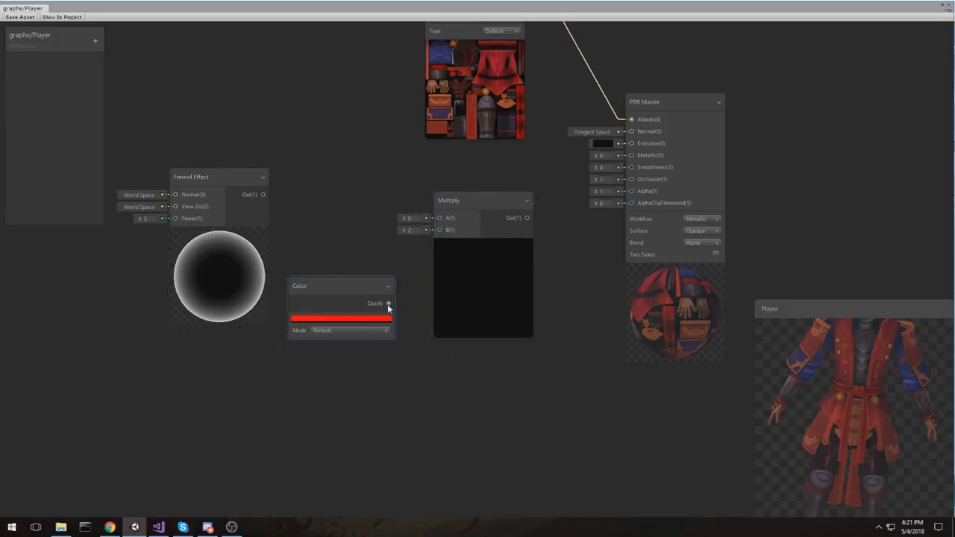
Connect the Color output to Multiply's B and the Fresnel Effect output to its A, and raise the Color node
left_click_drag(389, 305, 437, 232)
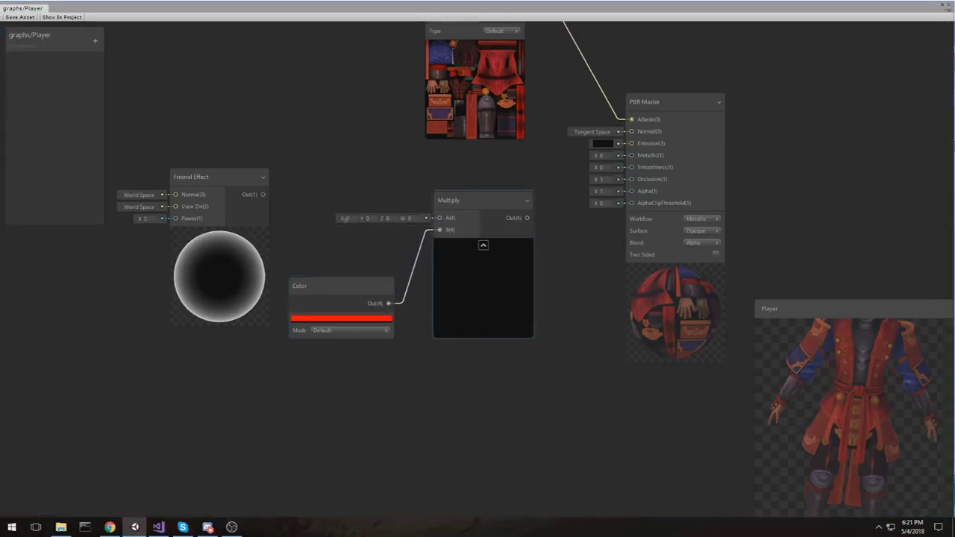
left_click_drag(340, 218, 422, 221)
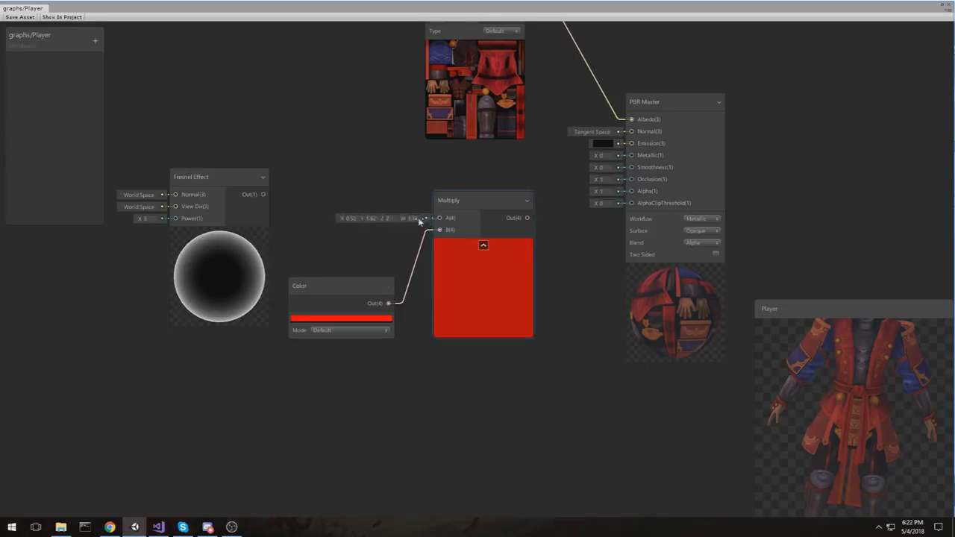
left_click_drag(265, 195, 439, 219)
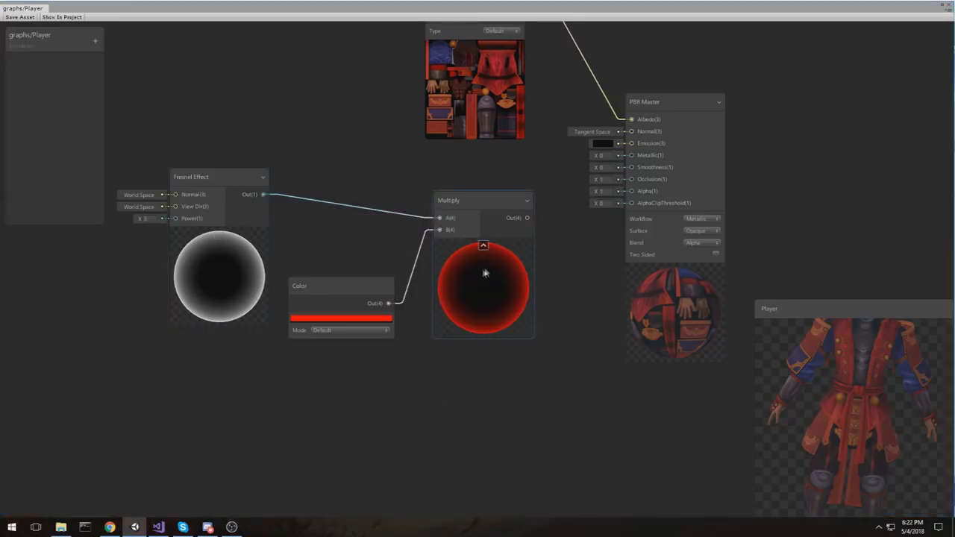
left_click_drag(349, 285, 357, 255)
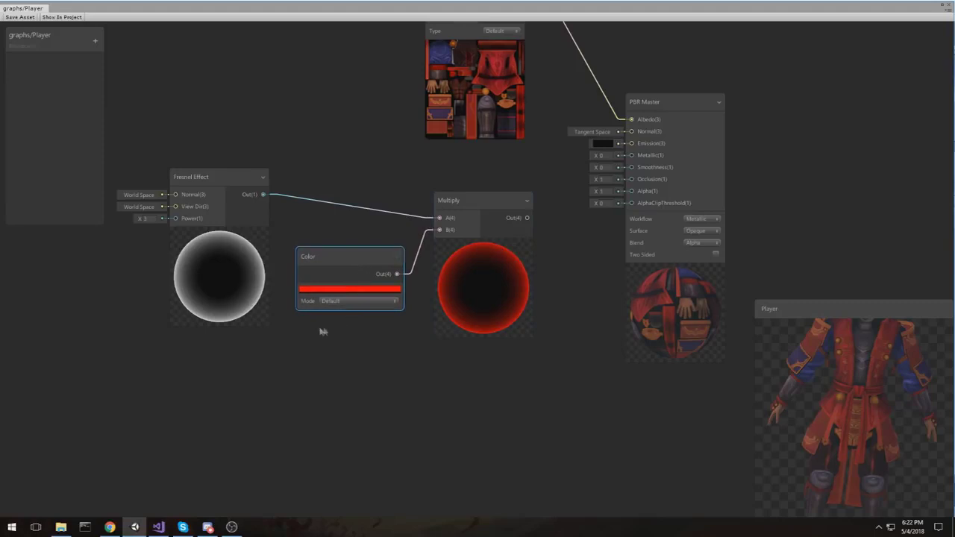
Try the Color node's Mode options and return the mode to Default
left_click(345, 300)
left_click(342, 322)
left_click(350, 301)
left_click(346, 312)
Set the Color node to light red FF7272, moving the color picker clear of the nodes
left_click(364, 288)
left_click(475, 144)
left_click_drag(465, 67, 717, 66)
left_click(734, 140)
left_click_drag(734, 139, 768, 86)
mouse_move(718, 128)
left_mouse_down()
mouse_move(728, 134)
mouse_move(729, 114)
left_mouse_up()
left_click(775, 67)
Connect the Multiply output to PBR Master's Emission and set the Fresnel Effect's Power to 3.64
left_click_drag(528, 217, 632, 144)
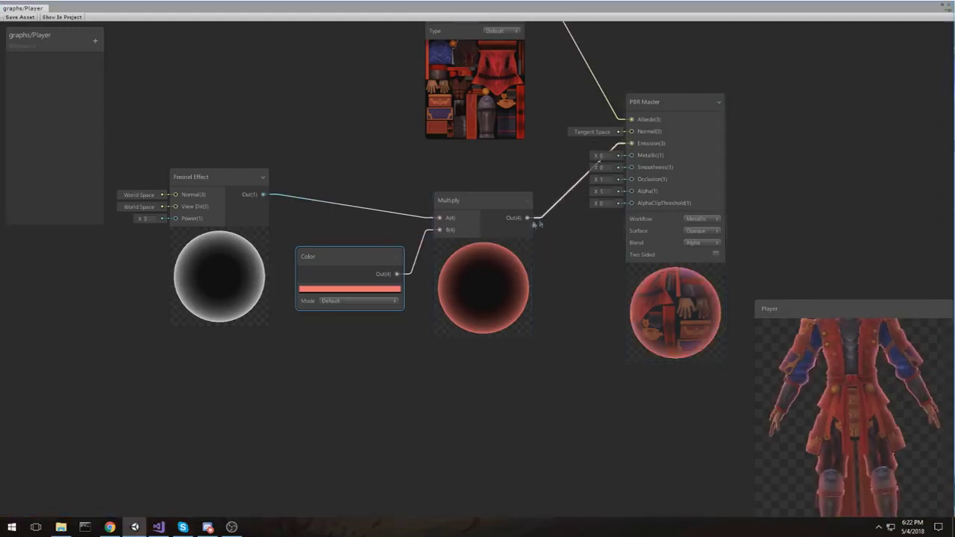
left_click_drag(138, 217, 139, 218)
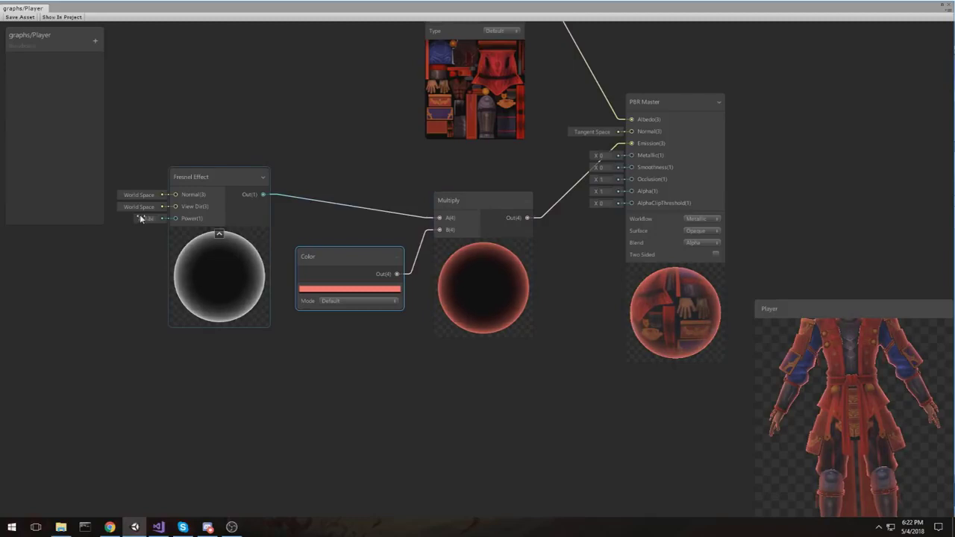
Try several red and blue glow colors on the Color node and settle on blue 007BFF
left_click(379, 289)
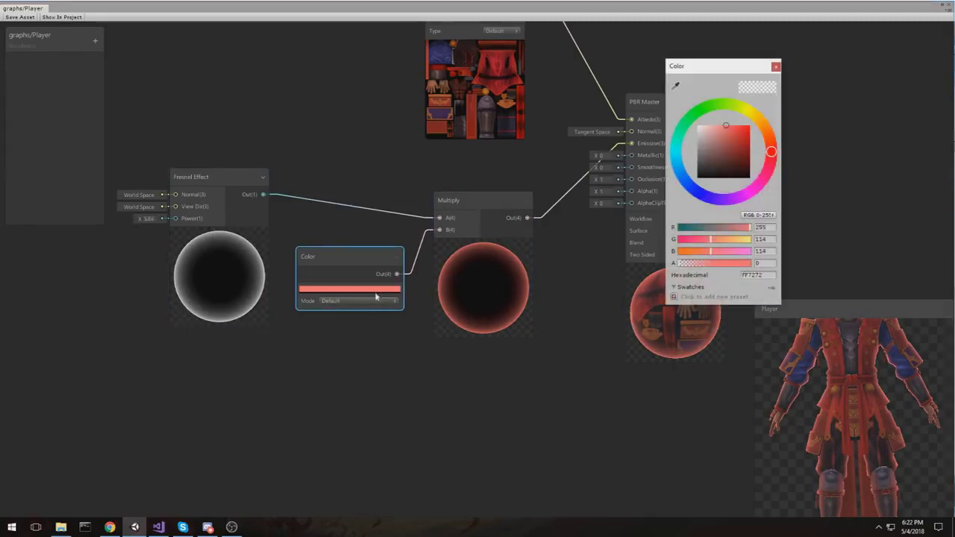
left_click_drag(736, 136, 767, 96)
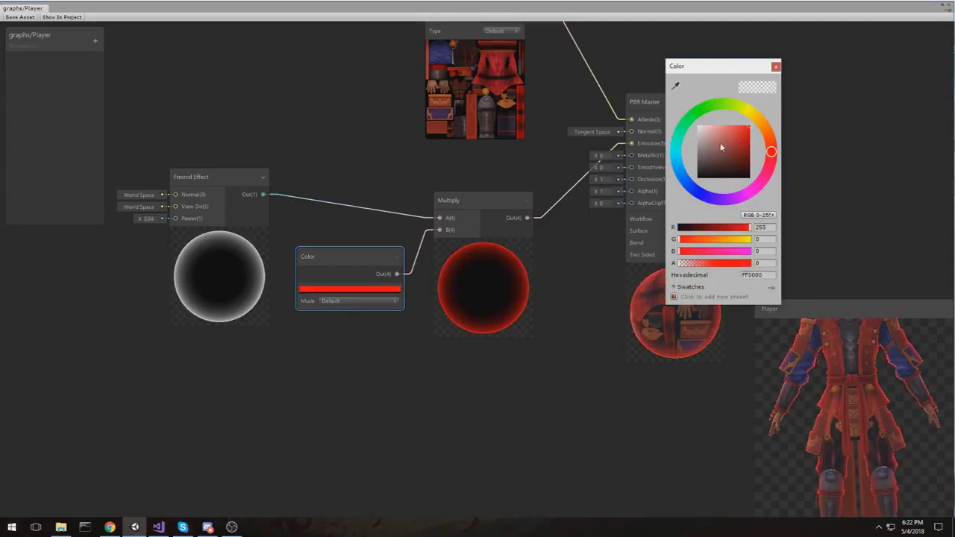
left_click_drag(733, 127, 734, 121)
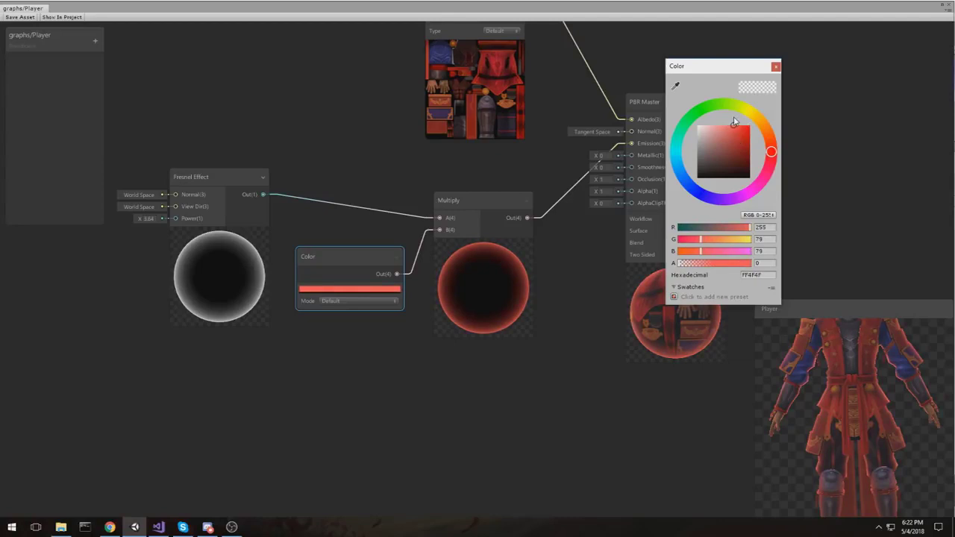
left_click_drag(746, 179, 679, 183)
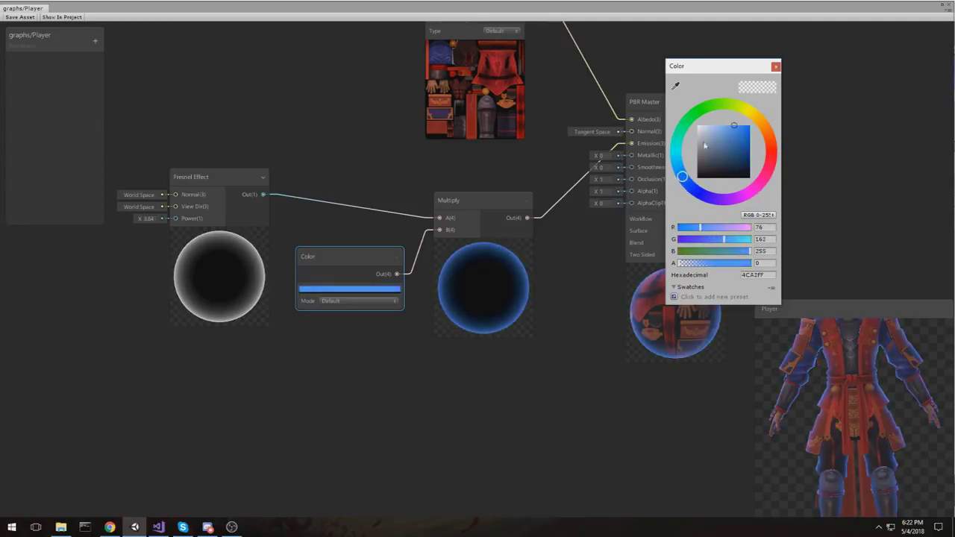
left_click_drag(728, 135, 759, 110)
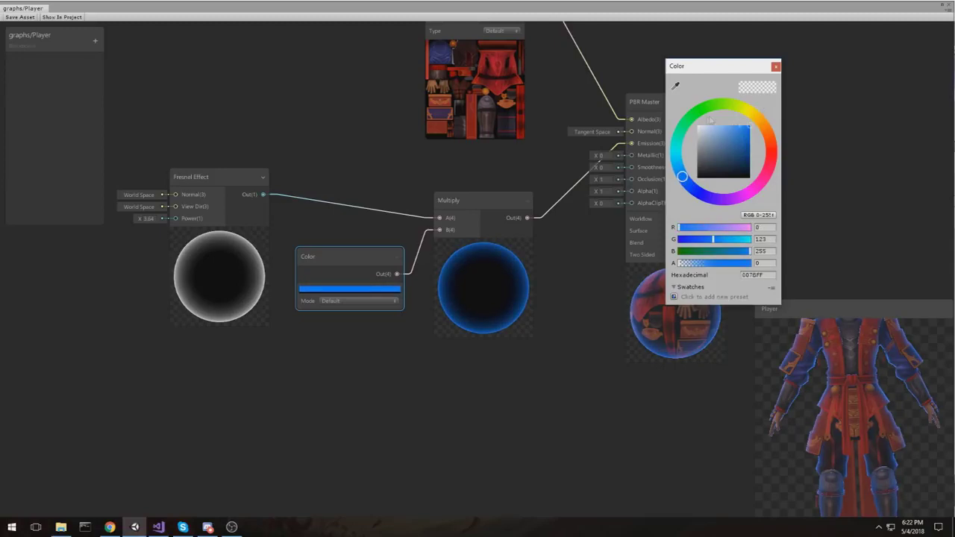
left_click_drag(719, 140, 761, 113)
left_click_drag(728, 150, 761, 120)
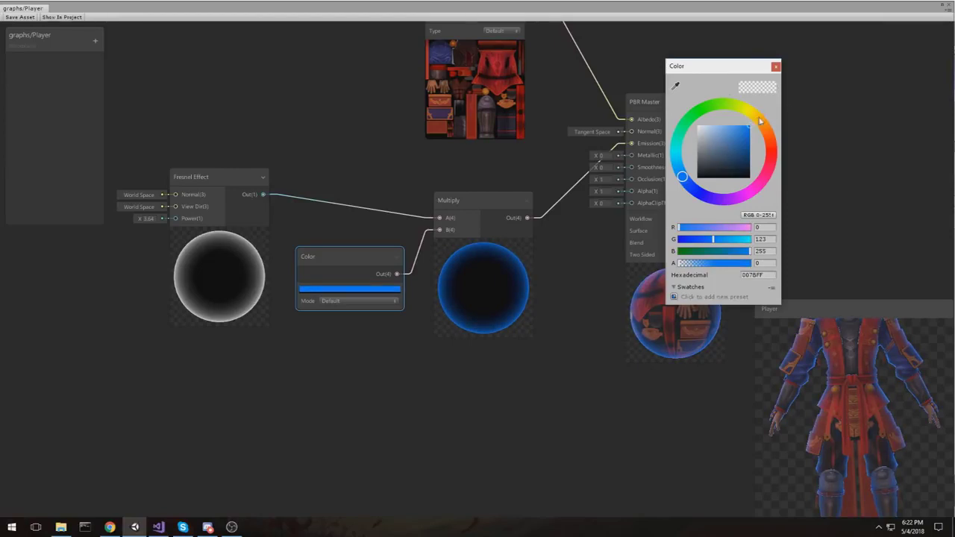
left_click(776, 68)
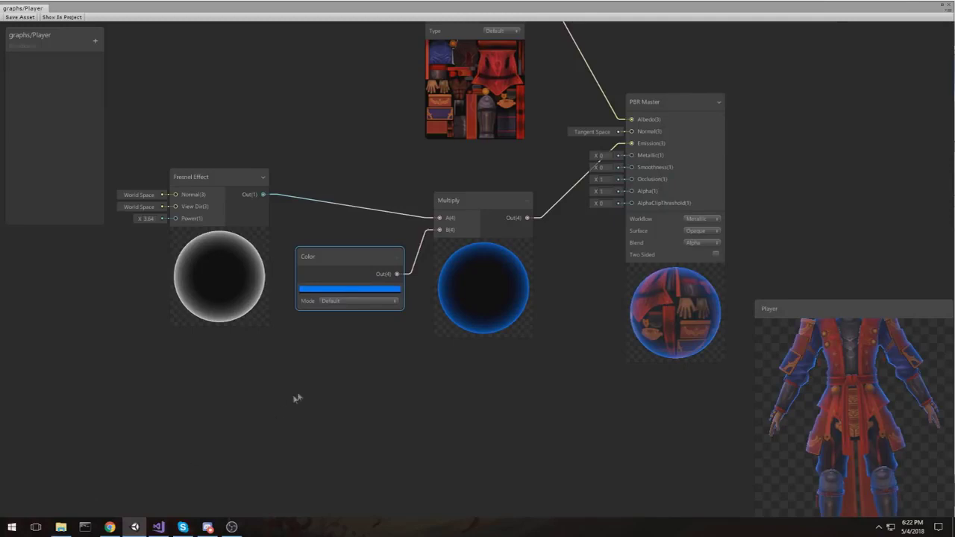
Pull the graph window aside to uncover the Inspector and Game view of the main editor
left_click_drag(776, 9, 587, 47)
left_click(782, 245)
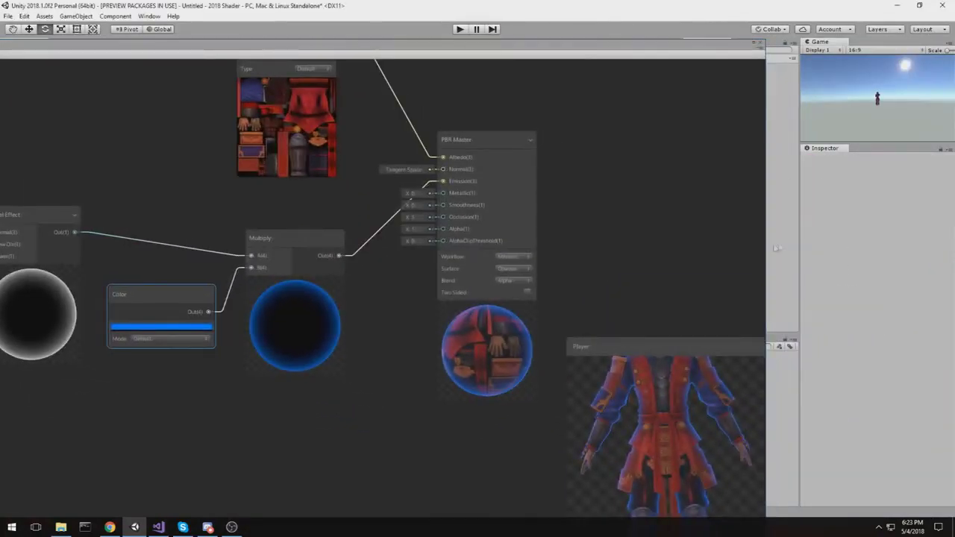
Return to the main editor, select the samurai's Mesh, expand its second material and examine the rim glow on the model
key("shift+space")
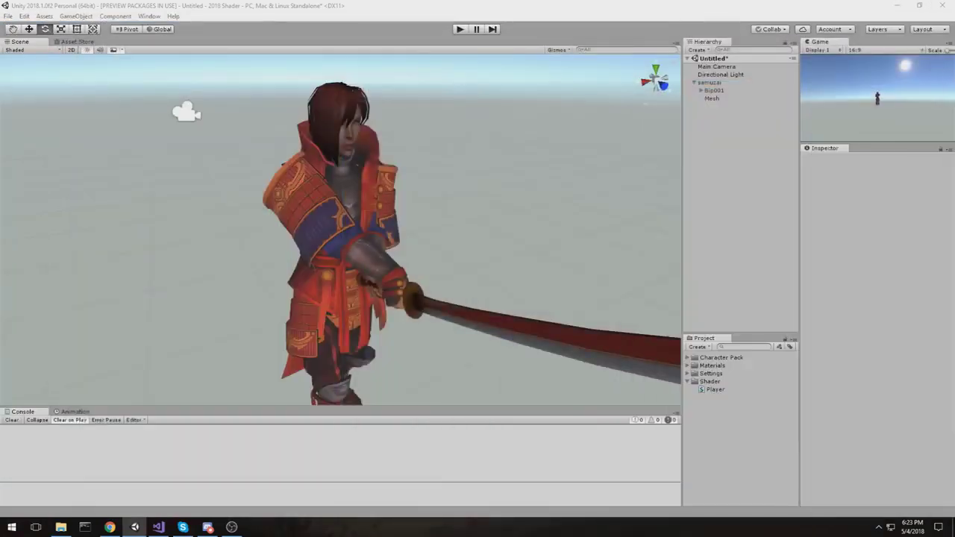
left_click(711, 99)
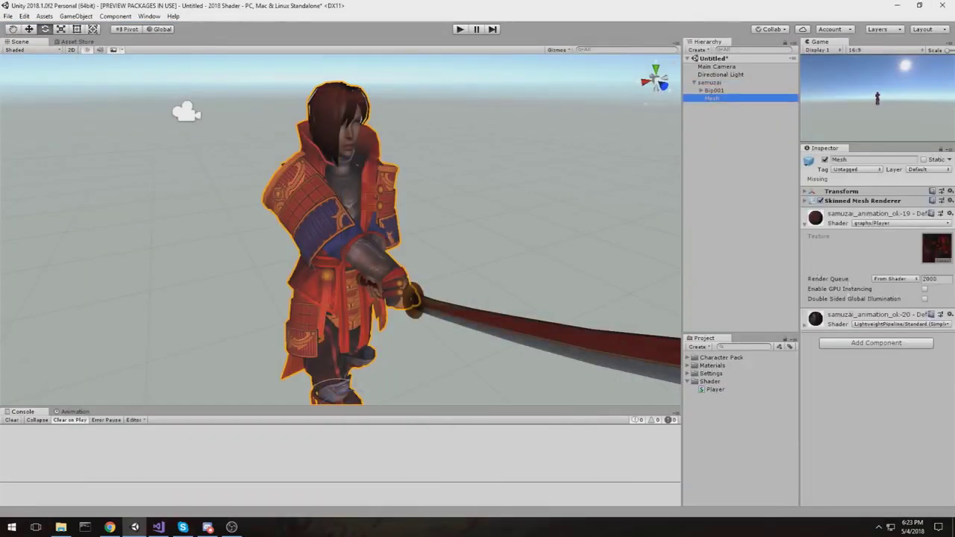
left_click(825, 342)
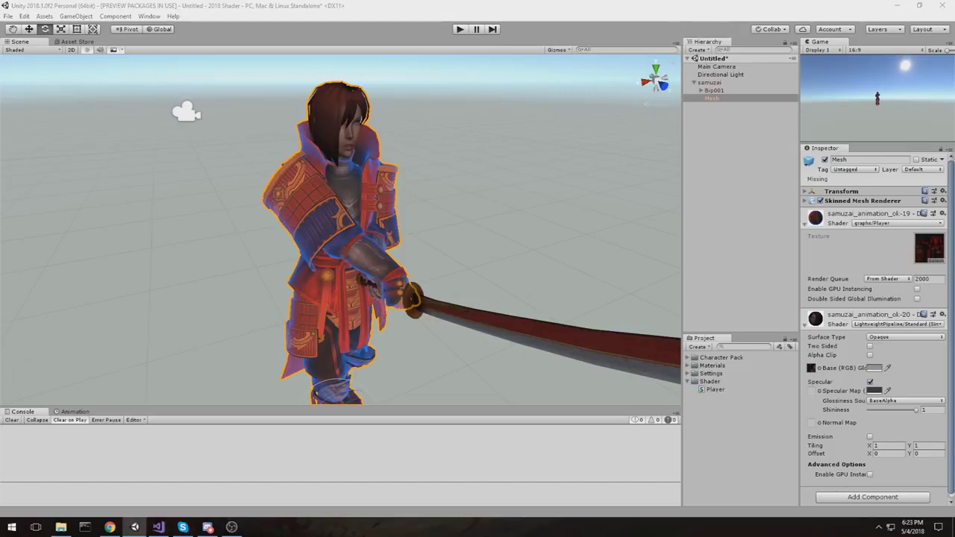
middle_click_drag(403, 224, 403, 57)
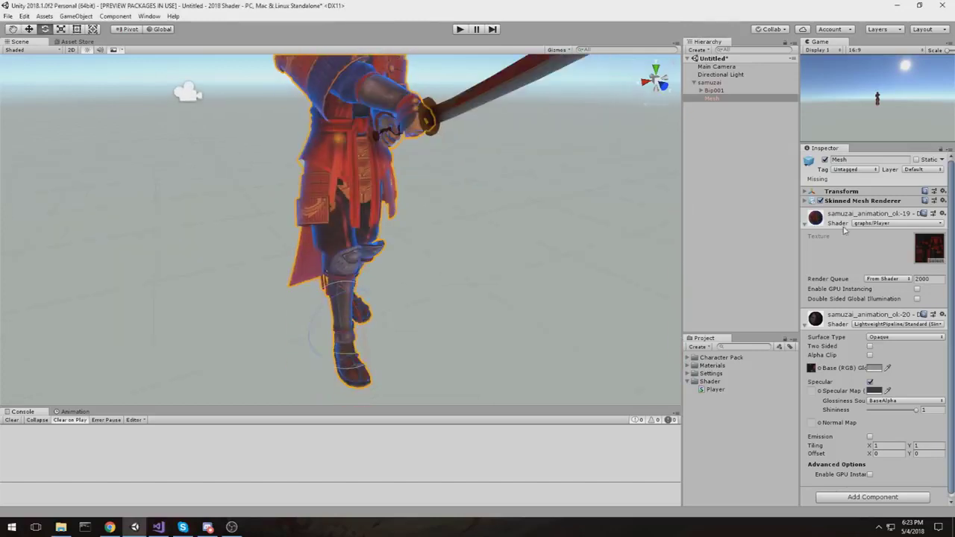
middle_click_drag(403, 119, 425, 224)
Check which project texture the samuzai_animation_ok-19 material's Texture slot refers to
left_click(815, 215)
left_click(834, 219)
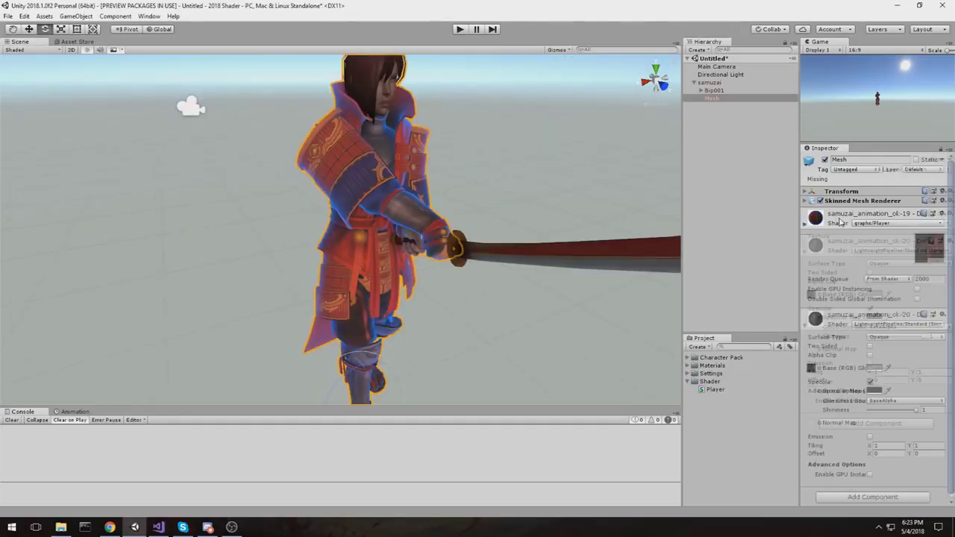
left_click(927, 261)
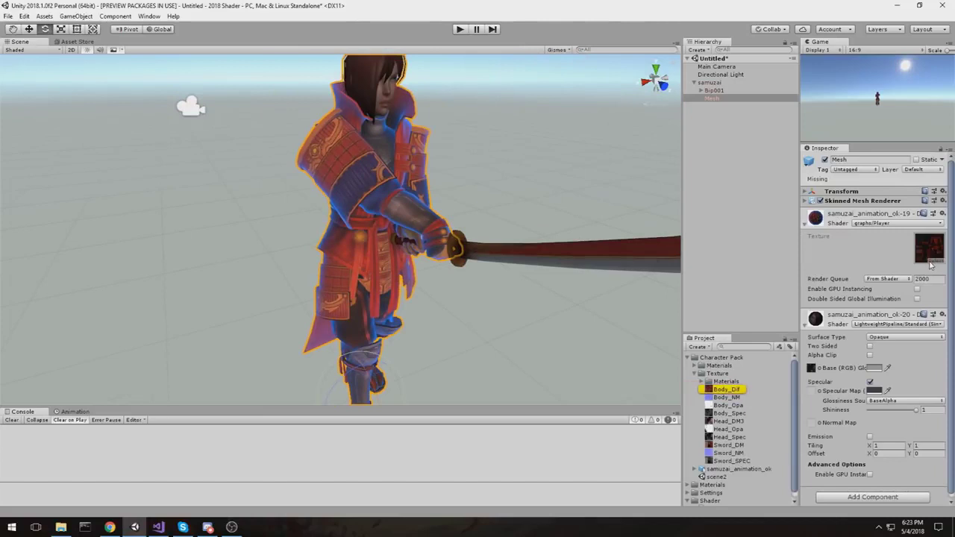
left_click(927, 254)
middle_click_drag(563, 148, 507, 161)
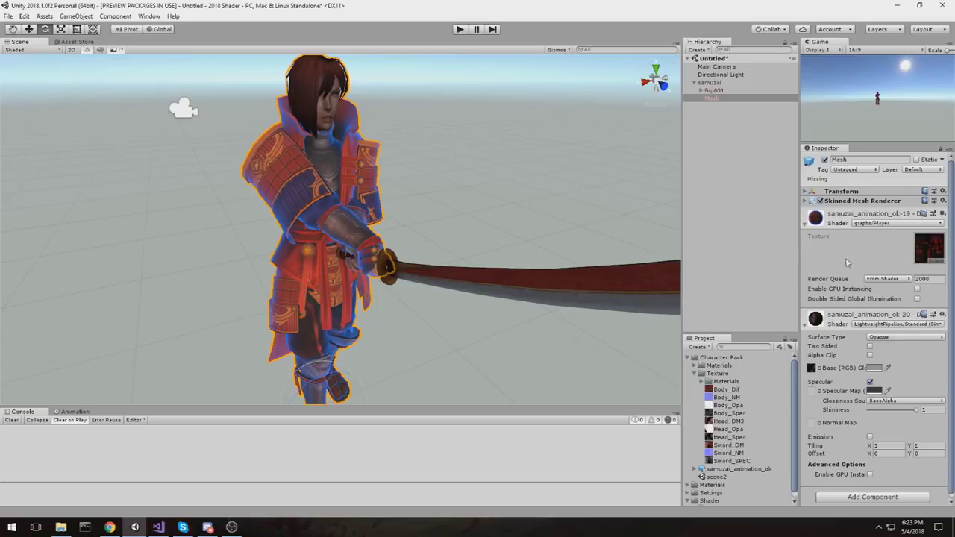
left_click(936, 257)
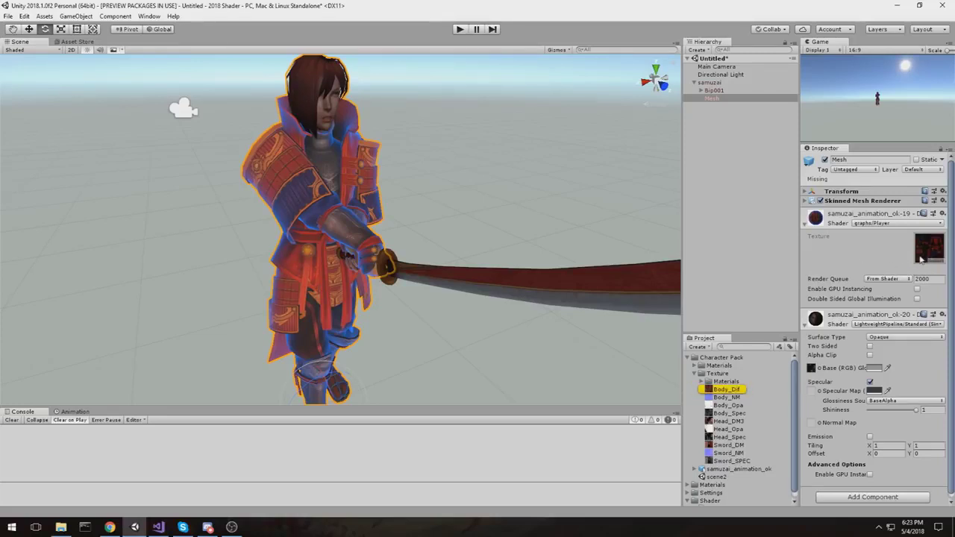
left_click(931, 255)
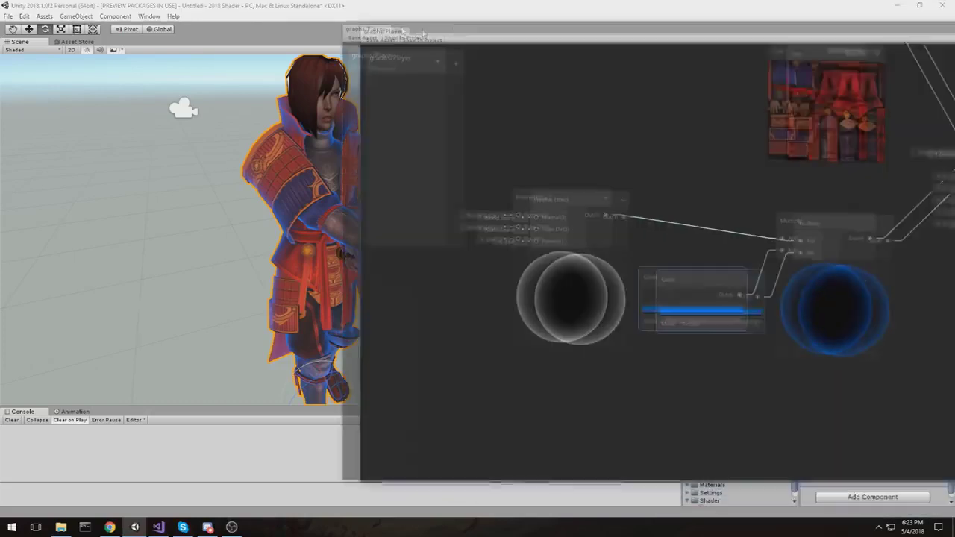
Bring the Player graph back into full view and add a Color property named Rim Color to its blackboard
left_click_drag(429, 42, 92, 27)
middle_click_drag(186, 118, 189, 147)
scroll(321, 142, "down", 1)
middle_click_drag(318, 134, 357, 177)
left_click(35, 94)
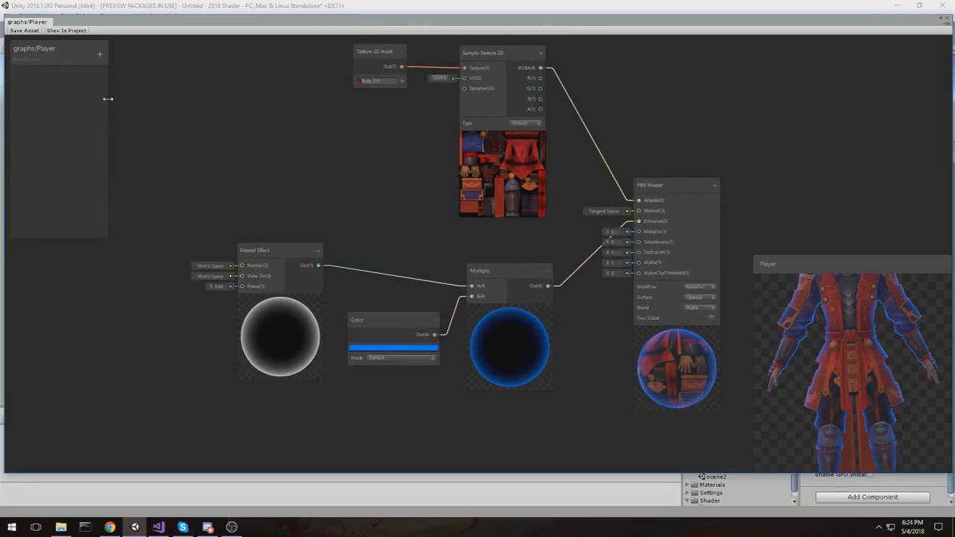
left_click(98, 54)
left_click(79, 84)
left_click(99, 53)
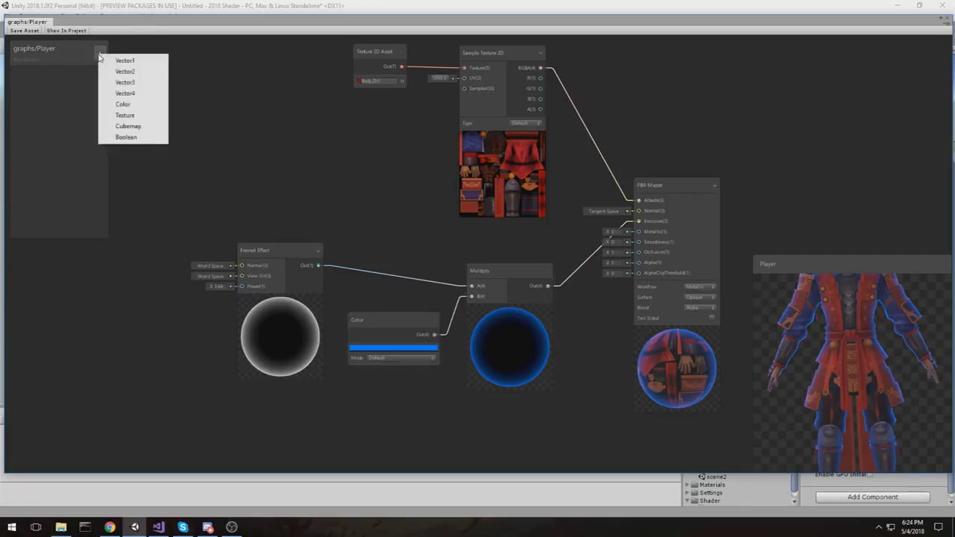
left_click(123, 104)
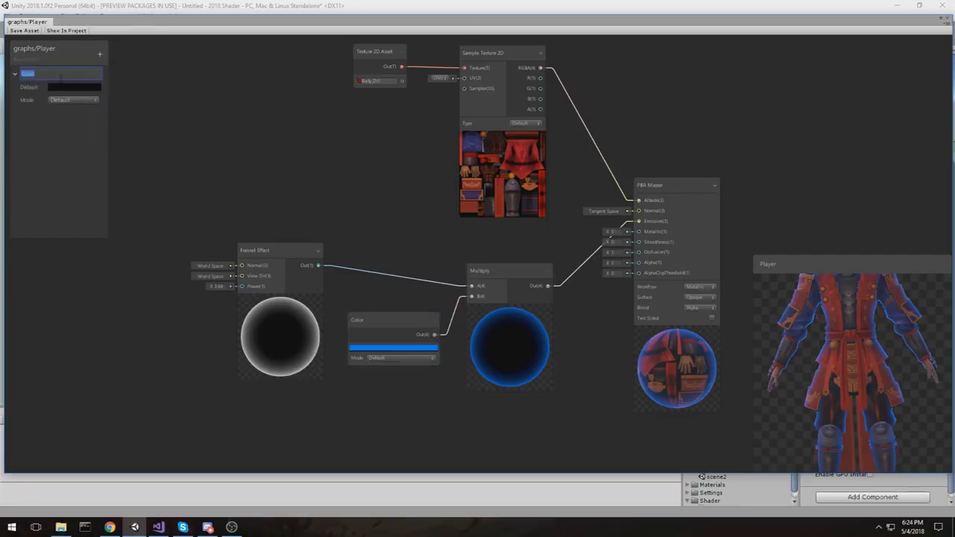
type("Rim Color")
key("Return")
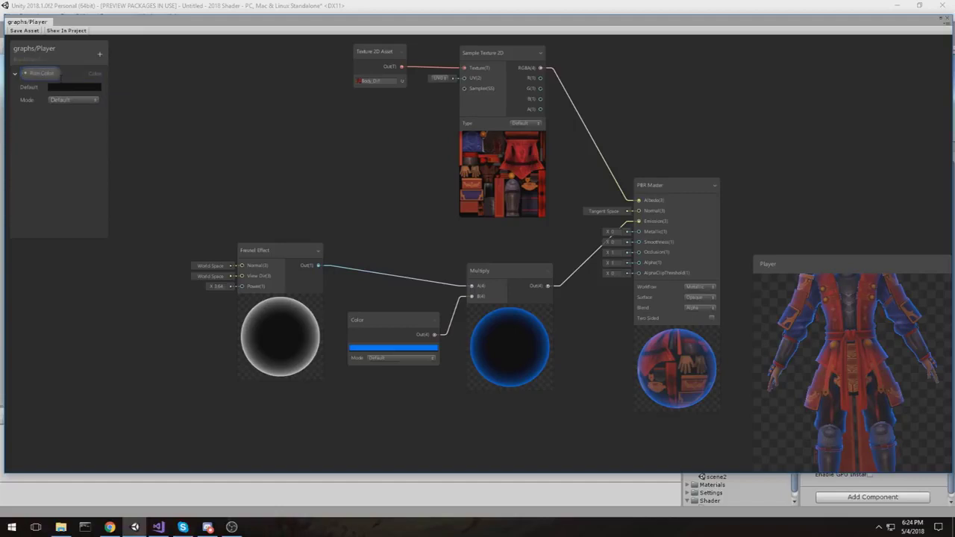
Set the Rim Color property's default to yellow FFF400 and its Mode to Default
left_click(74, 87)
left_click(692, 188)
left_click(729, 157)
left_click(749, 119)
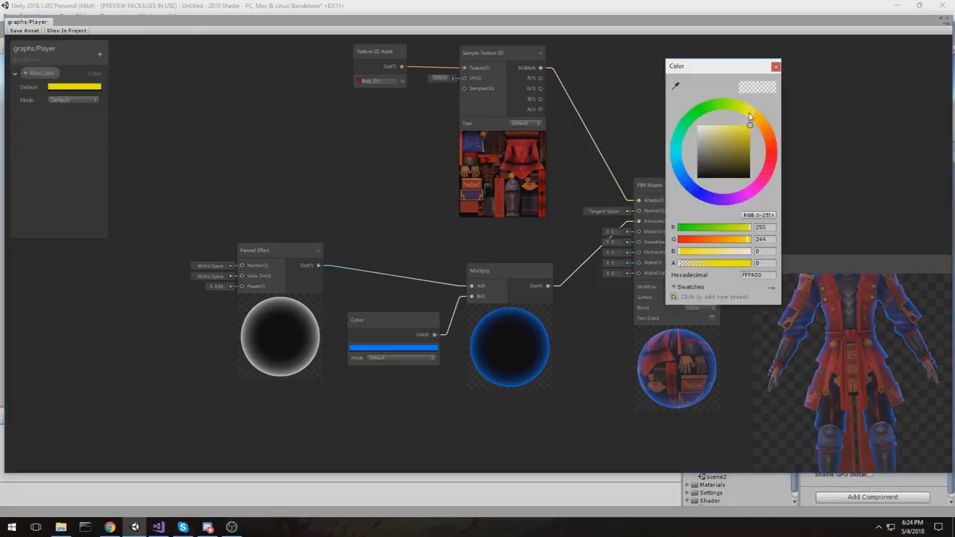
left_click(776, 66)
left_click(74, 99)
left_click(46, 107)
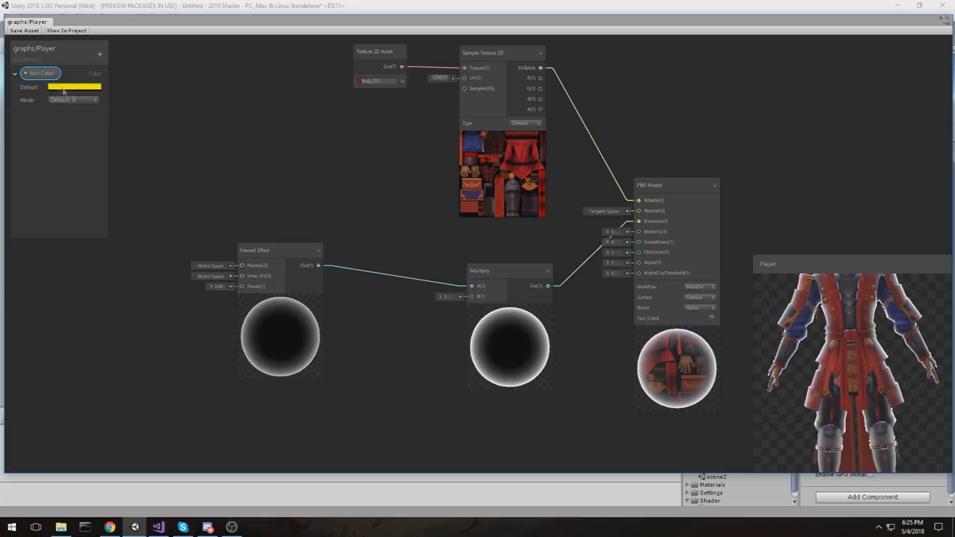
Move the Fresnel Effect node up, then add a Rim Color property node and connect it to Multiply's B input
left_click_drag(272, 250, 285, 187)
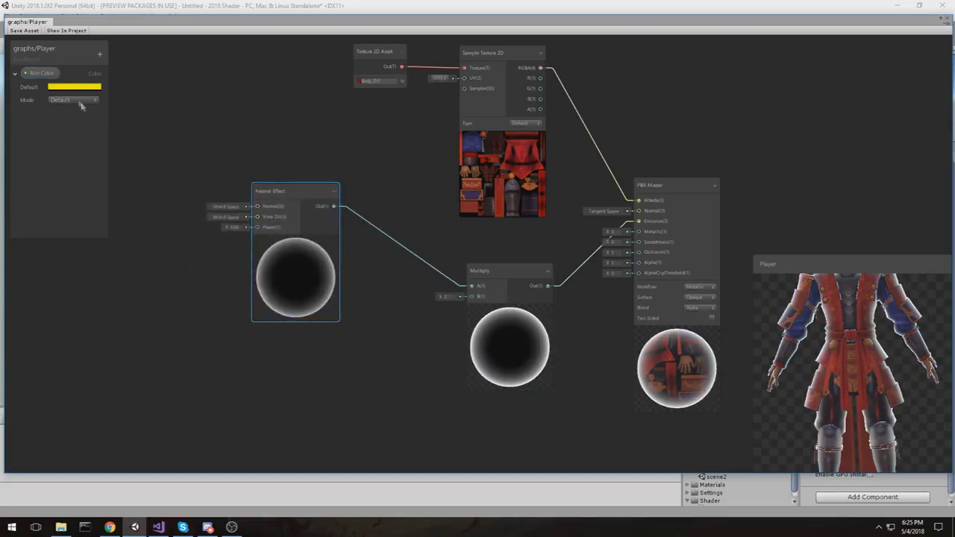
left_click(42, 72)
left_click(392, 321)
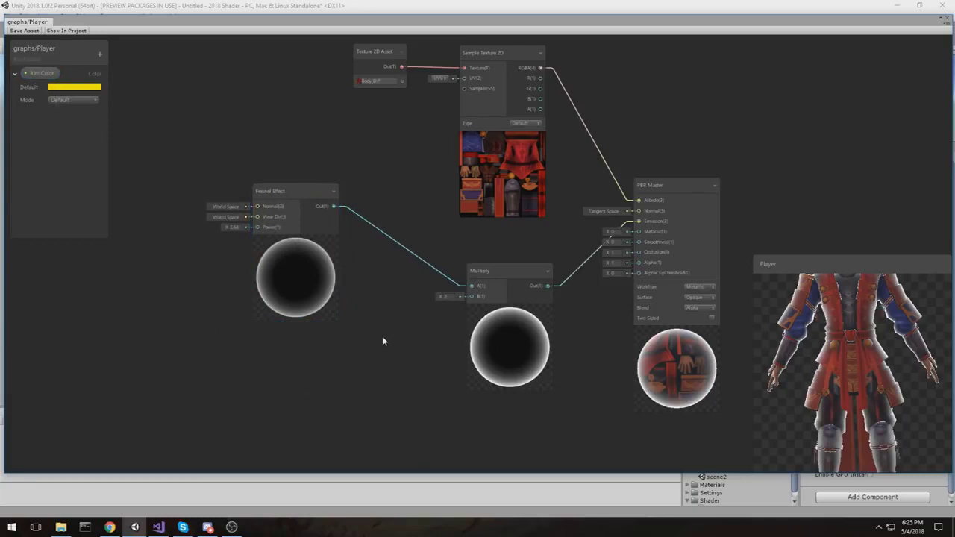
key("space")
type("Rim")
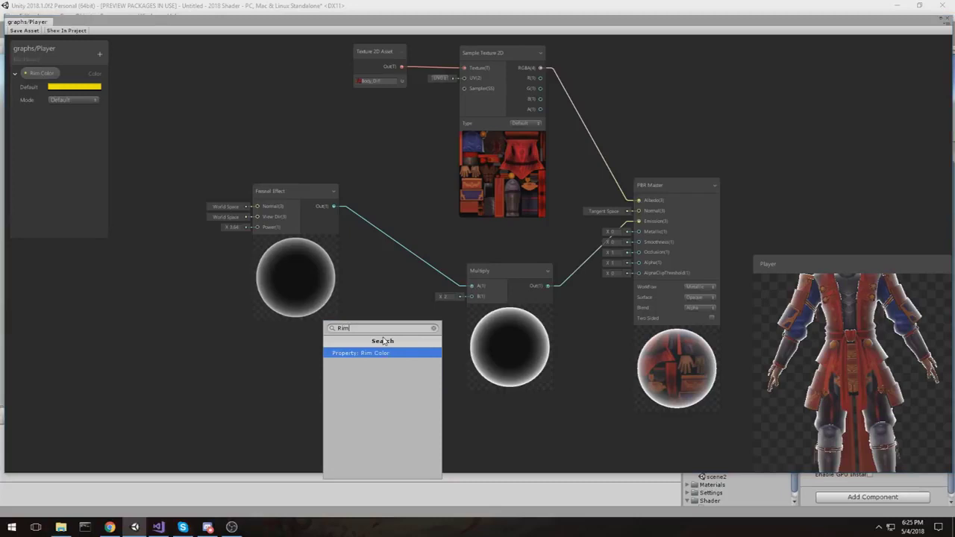
left_click(359, 354)
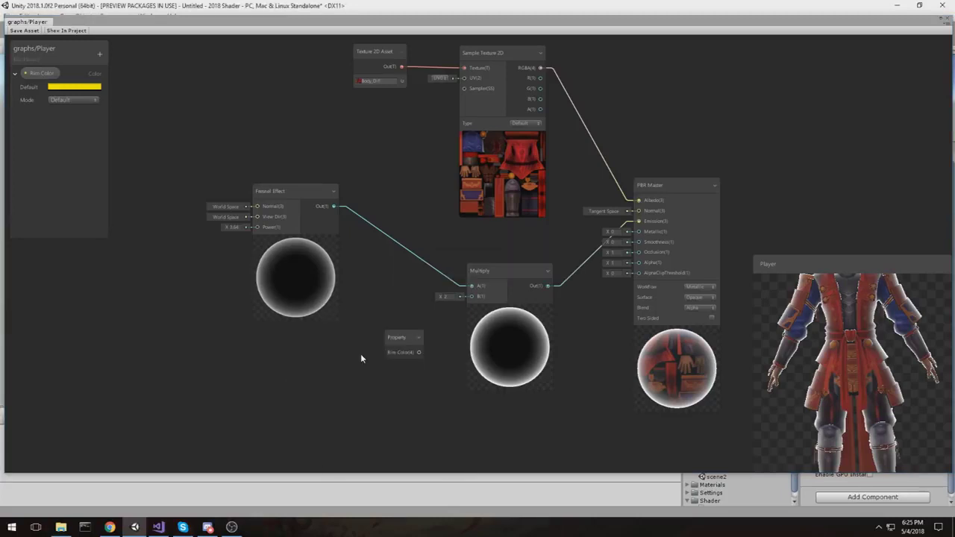
left_click_drag(409, 338, 384, 326)
left_click_drag(400, 338, 472, 297)
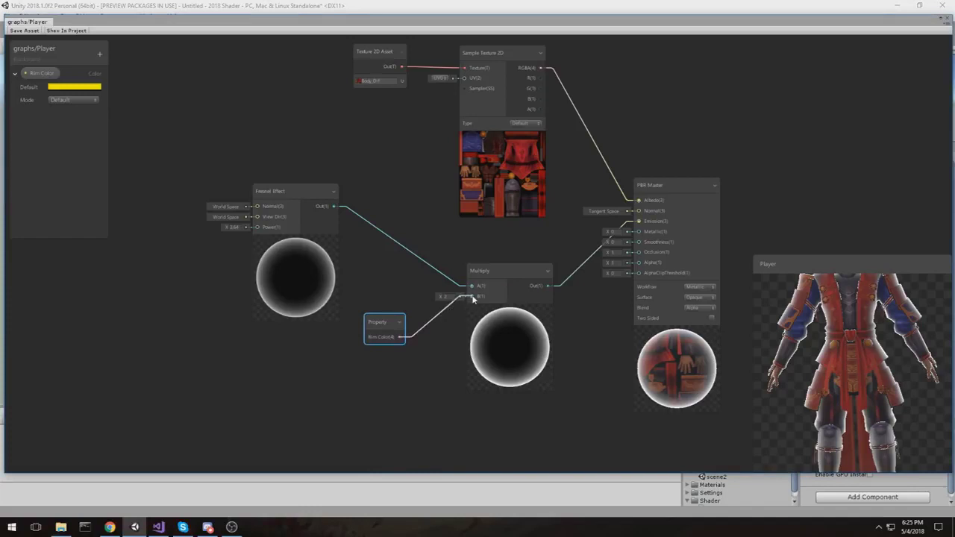
mouse_move(385, 328)
left_mouse_down()
mouse_move(382, 340)
mouse_move(404, 317)
mouse_move(396, 314)
left_mouse_up()
Set the Rim Color property's default to red FF002A and save the shader asset, putting the graph window away
left_click(74, 87)
mouse_move(749, 125)
left_mouse_down()
mouse_move(747, 168)
mouse_move(735, 121)
left_mouse_up()
left_click_drag(761, 186, 782, 165)
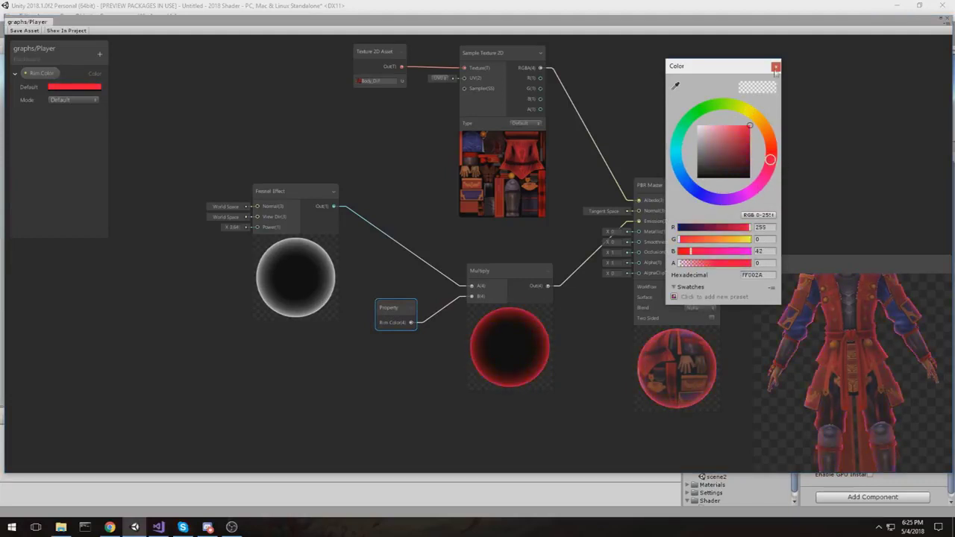
left_click(776, 67)
left_click(22, 31)
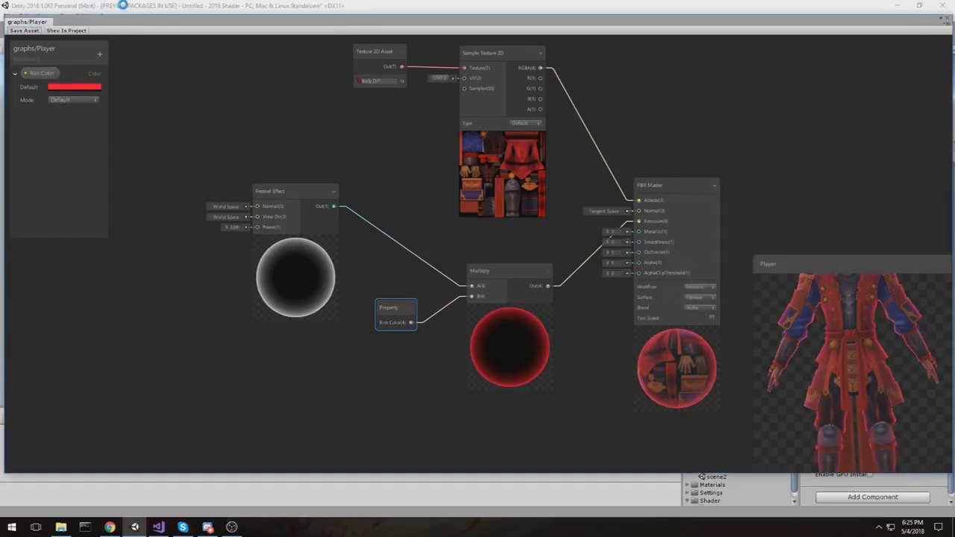
left_click(896, 26)
Try several Rim Color values on the samurai's graphs/Player material, including white FFFFFF and blue
left_click(835, 237)
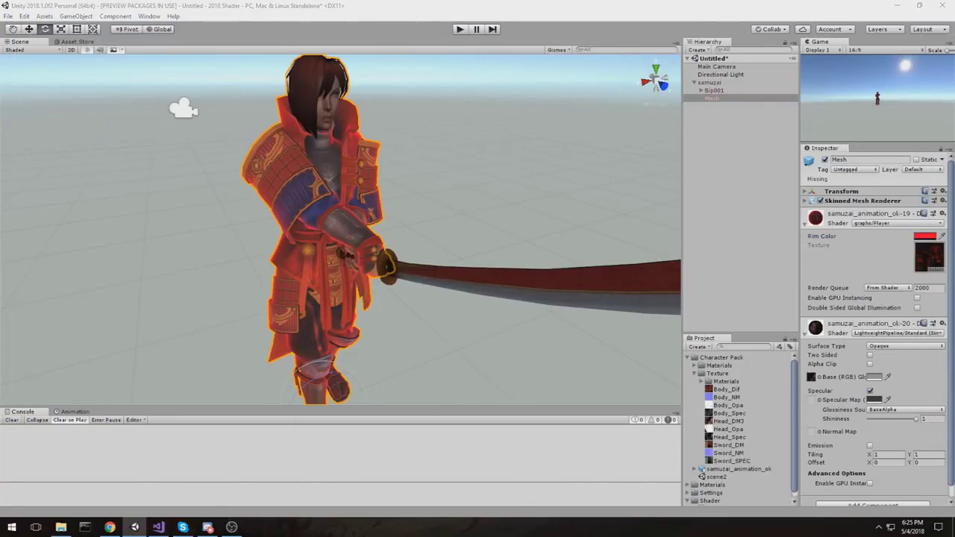
left_click(923, 237)
left_click_drag(721, 129, 653, 114)
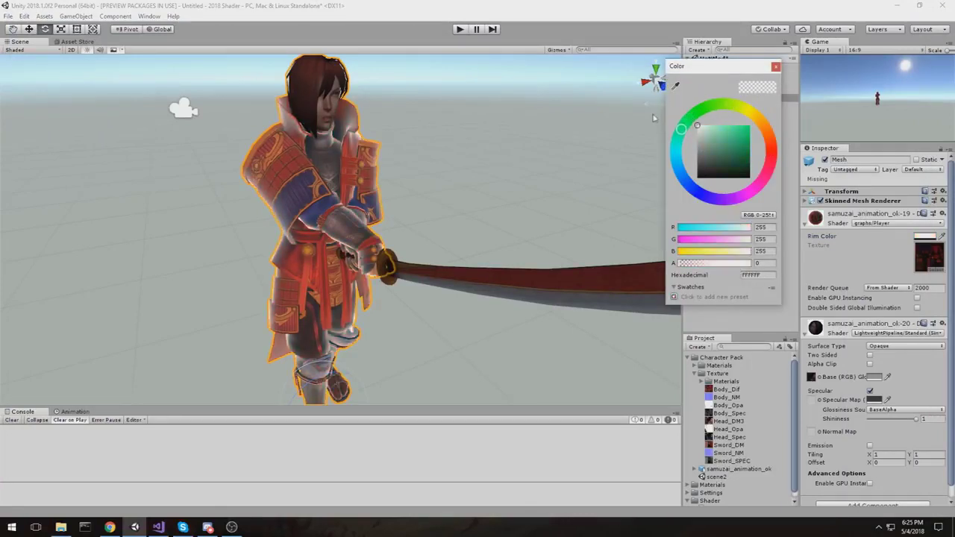
left_click_drag(728, 139, 774, 127)
mouse_move(705, 114)
left_mouse_down()
mouse_move(748, 109)
mouse_move(770, 131)
mouse_move(763, 196)
mouse_move(720, 206)
mouse_move(690, 190)
mouse_move(644, 120)
mouse_move(699, 109)
mouse_move(692, 113)
left_mouse_up()
mouse_move(726, 143)
left_mouse_down()
mouse_move(681, 116)
mouse_move(732, 103)
mouse_move(759, 112)
mouse_move(771, 154)
mouse_move(738, 126)
left_mouse_up()
left_click(693, 196)
left_click(776, 67)
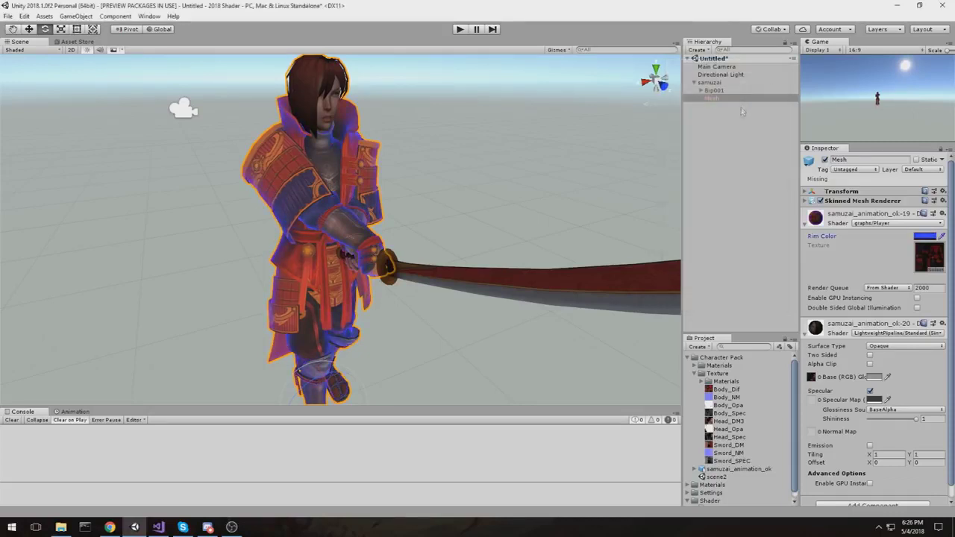
Set the Rim Color of the samurai's graphs/Player material to yellow FBFF00
left_click(921, 239)
mouse_move(748, 166)
left_mouse_down()
mouse_move(765, 194)
mouse_move(751, 111)
left_mouse_up()
left_click(759, 119)
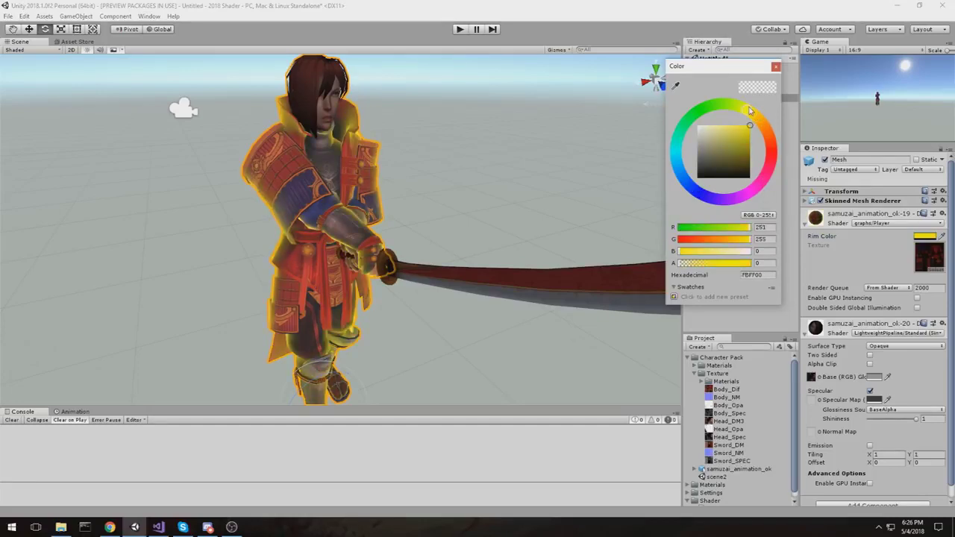
left_click(777, 67)
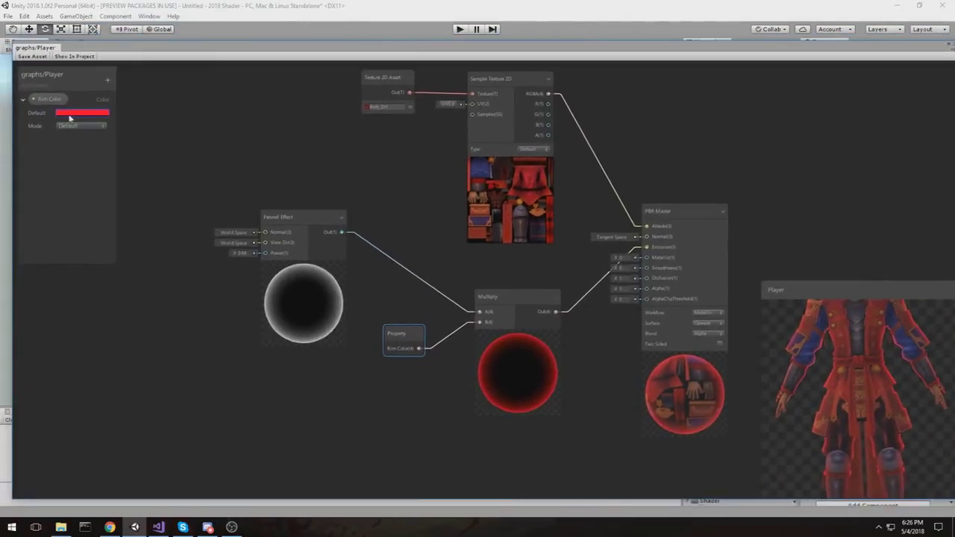
In the Player graph, add a Texture property named Diffuse and move it above Rim Color on the blackboard
left_click(132, 102)
left_click(109, 79)
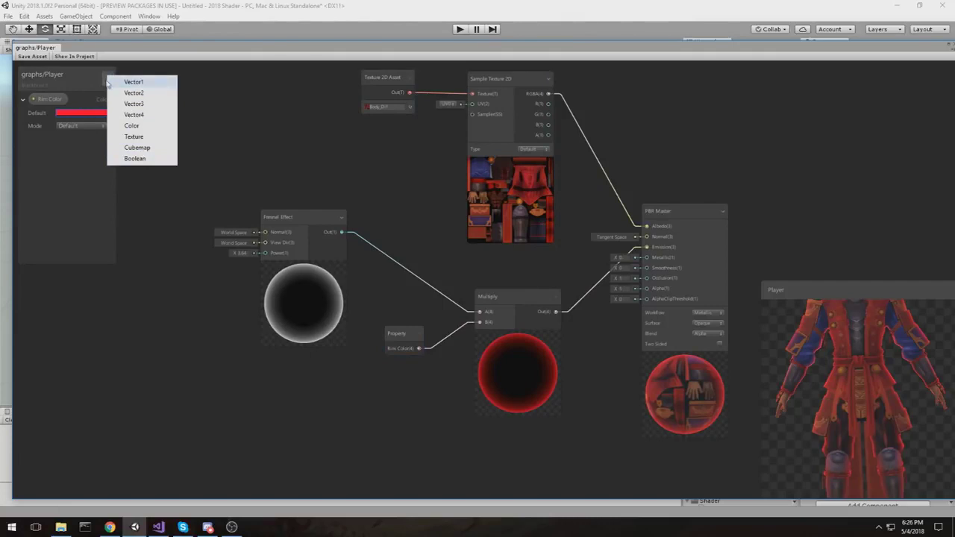
left_click(134, 136)
type("D")
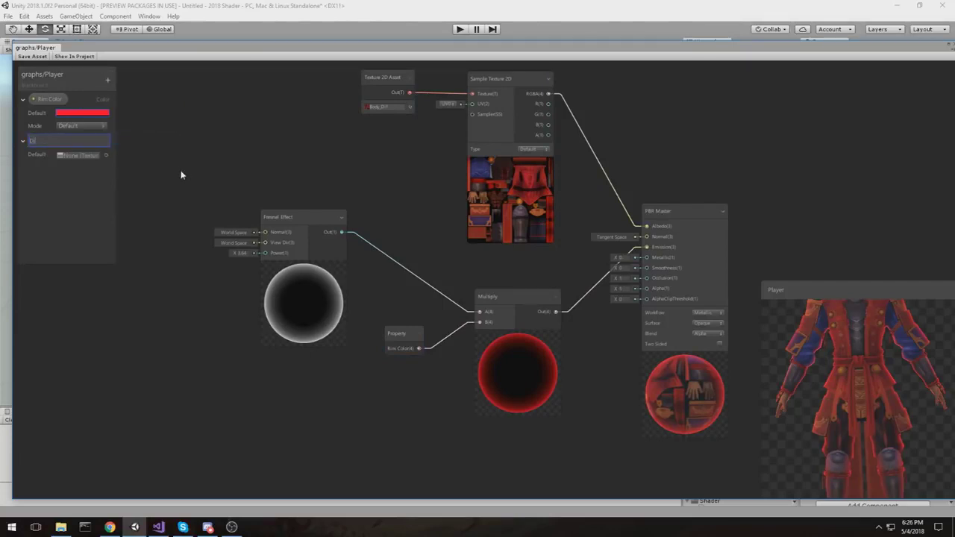
type("iffuse")
key("Return")
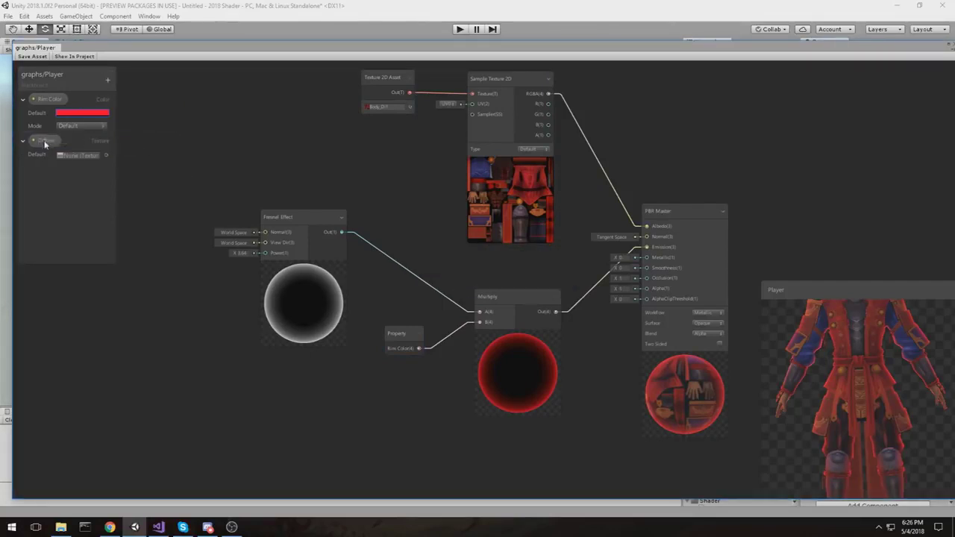
left_click_drag(35, 101, 36, 100)
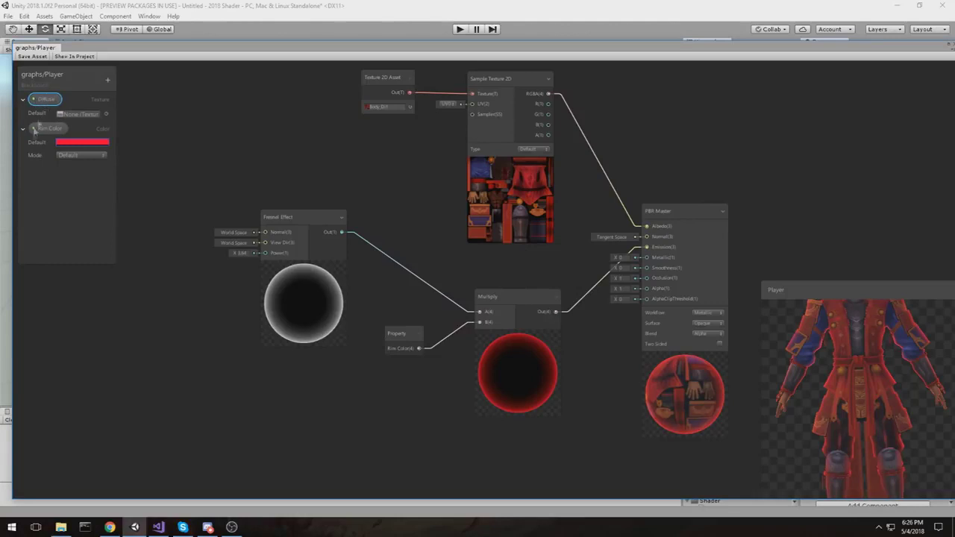
Maximize the graph window, add a Diffuse property node and connect it to Sample Texture 2D's Texture input
left_click_drag(720, 50, 699, 48)
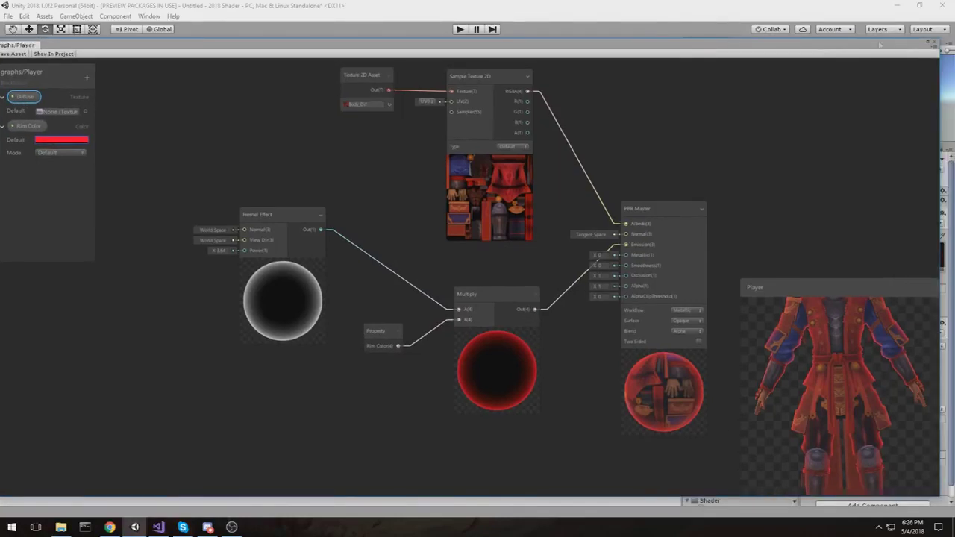
left_click(931, 46)
key("space")
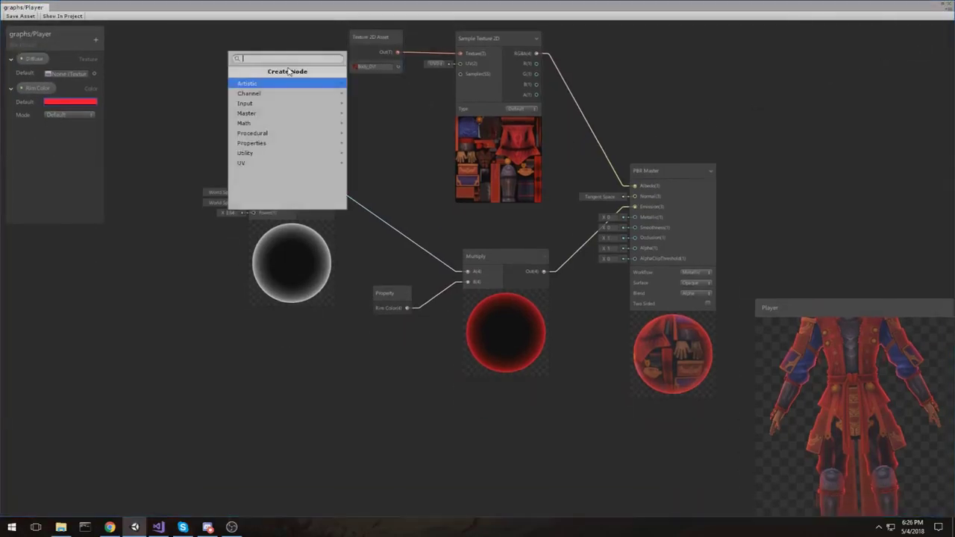
type("diff")
key("Return")
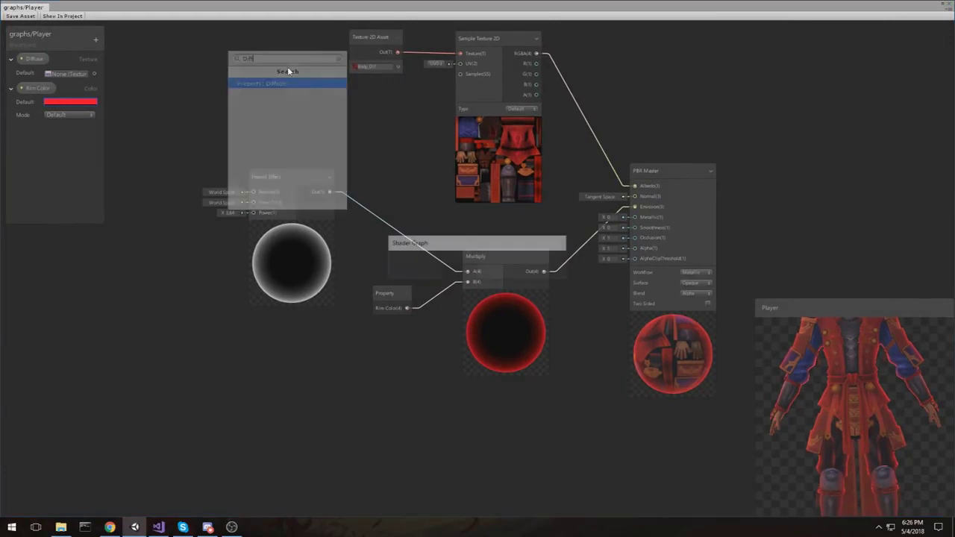
left_click_drag(320, 82, 459, 91)
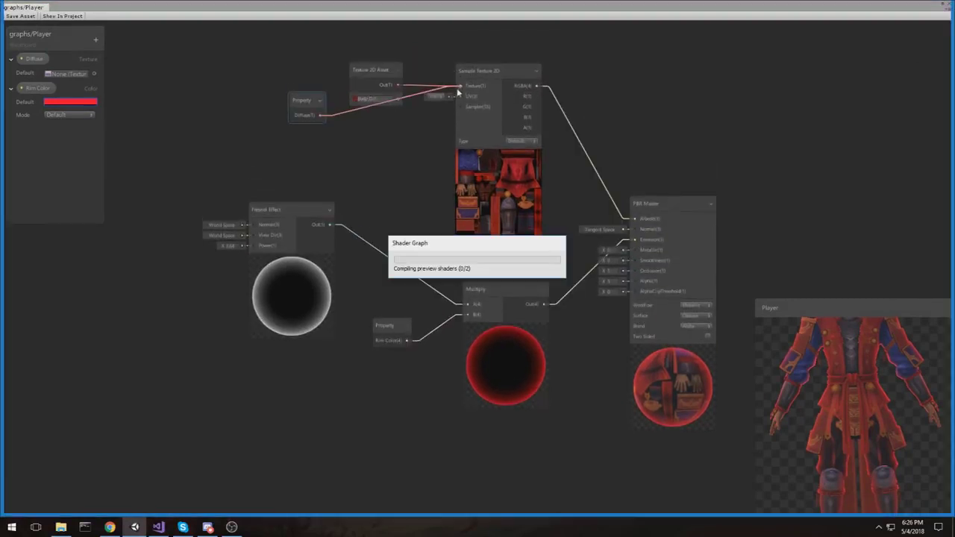
Delete the Texture 2D Asset node and move the Diffuse property node beside Sample Texture 2D
left_click(368, 71)
key("Delete")
left_click_drag(299, 127, 378, 100)
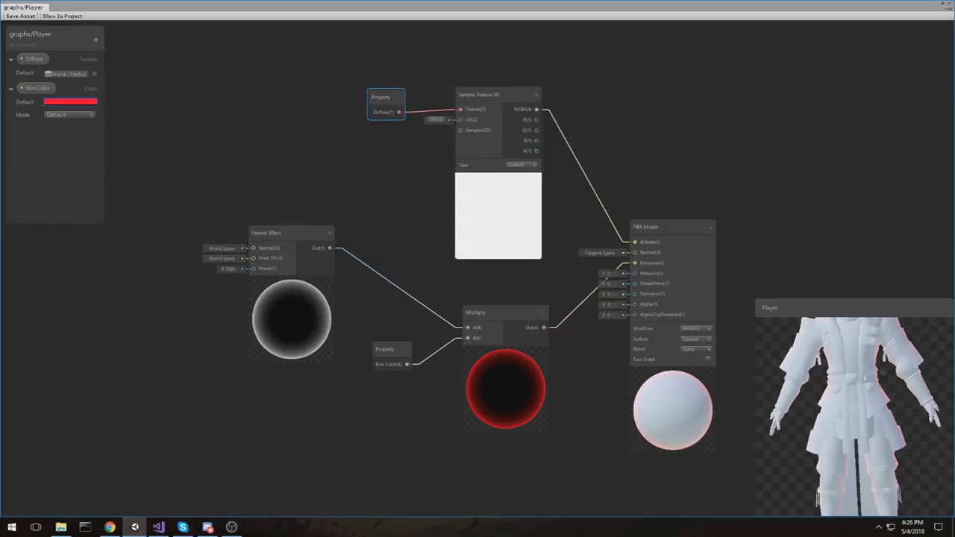
Set the Diffuse property's default texture to Body_Dif and save the graph asset, dismissing the scene save dialog
left_click(94, 74)
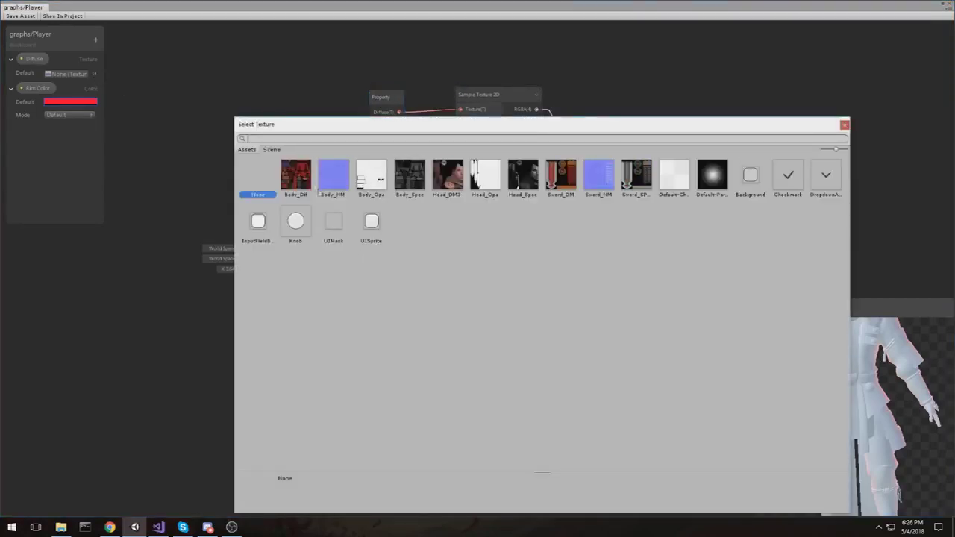
left_click(295, 175)
left_click(843, 125)
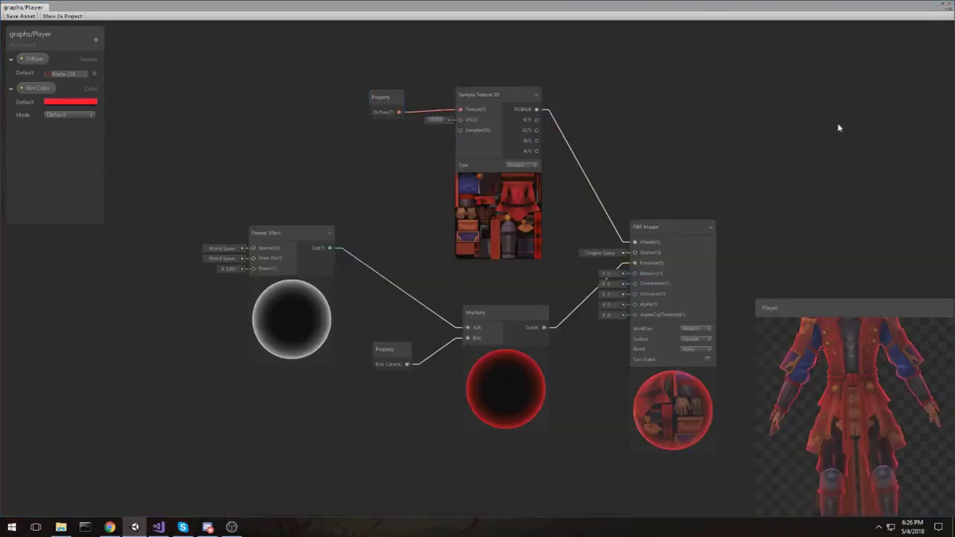
left_click(21, 16)
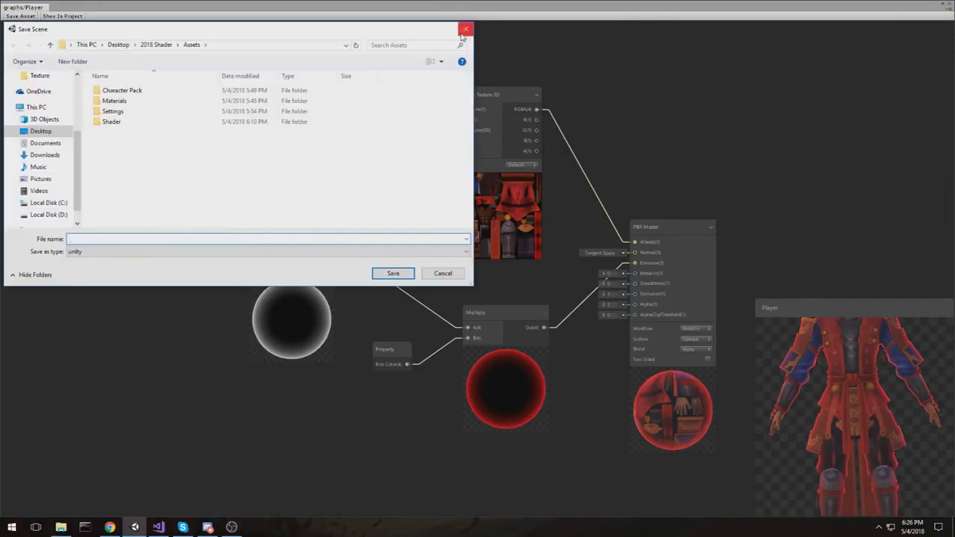
left_click(463, 27)
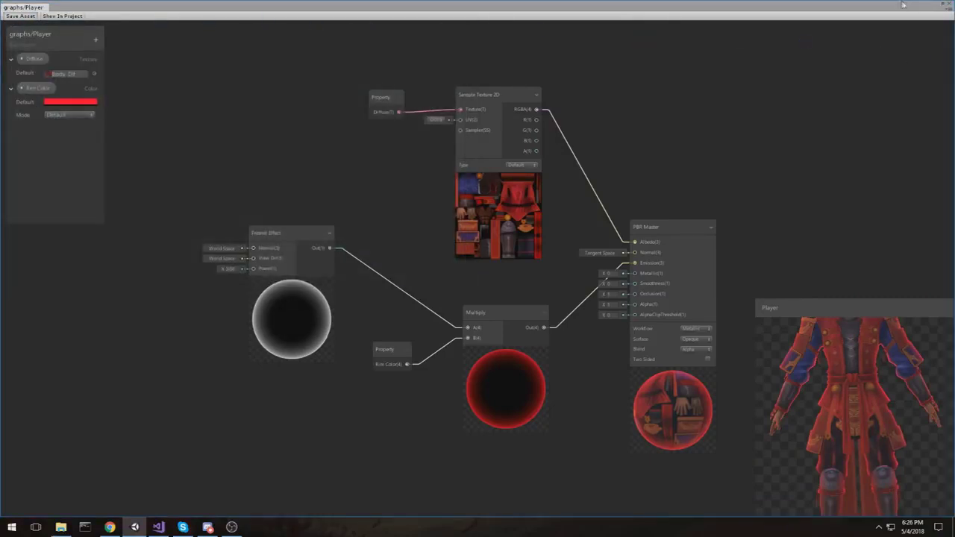
Move the graph window aside and assign Body_Dif as the Diffuse texture of the samurai's graphs/Player material
left_click_drag(910, 6, 927, 38)
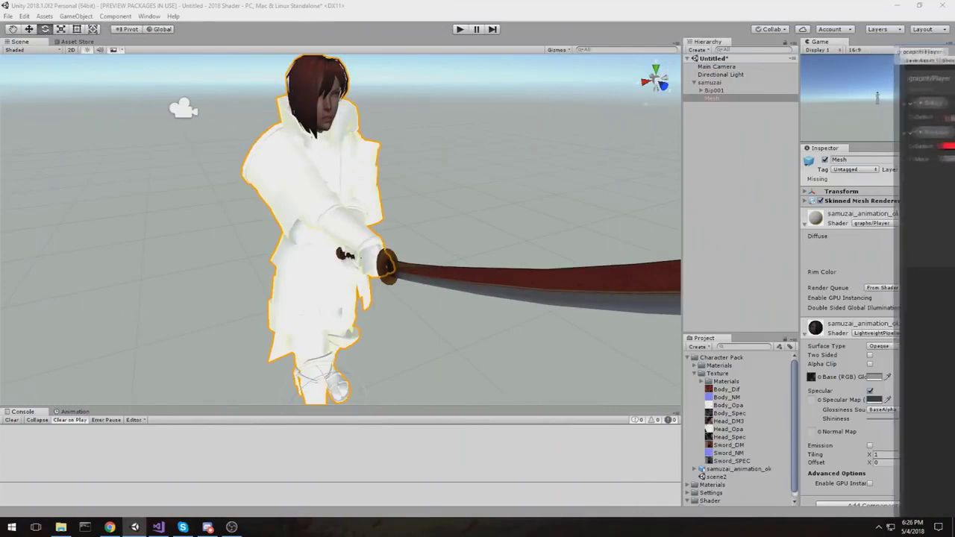
left_click(934, 260)
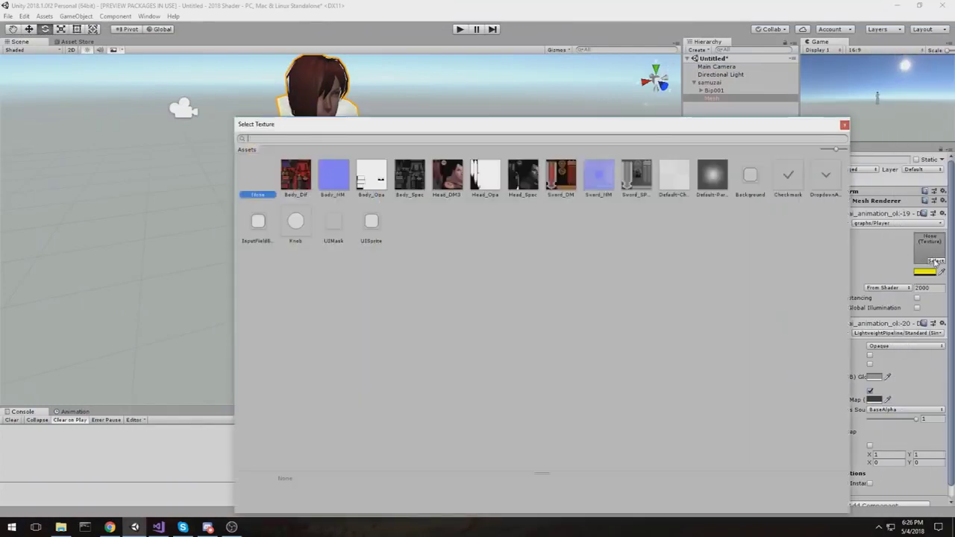
left_click(295, 177)
left_click(844, 125)
left_click(925, 273)
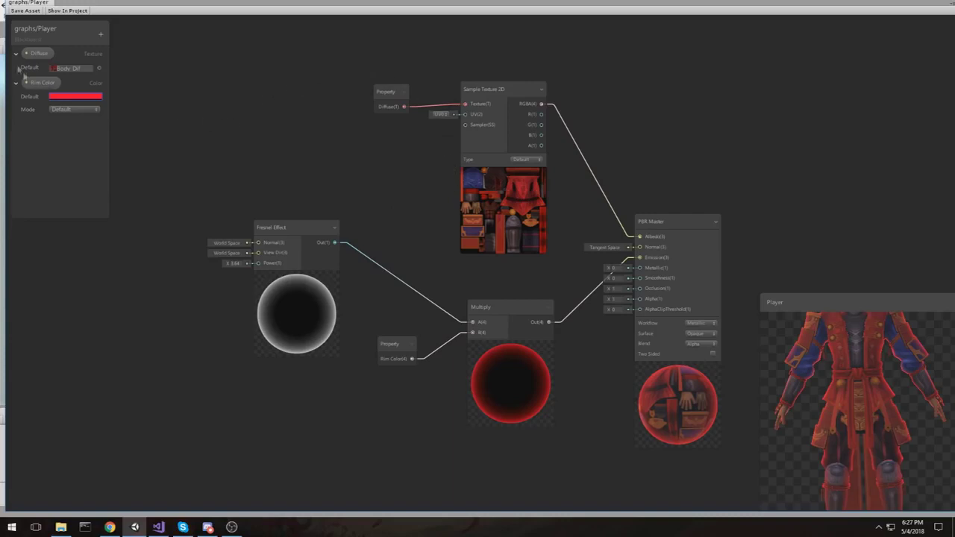
Add a second Diffuse property node to the Player graph through the node search, and delete it
key("space")
type("diffu")
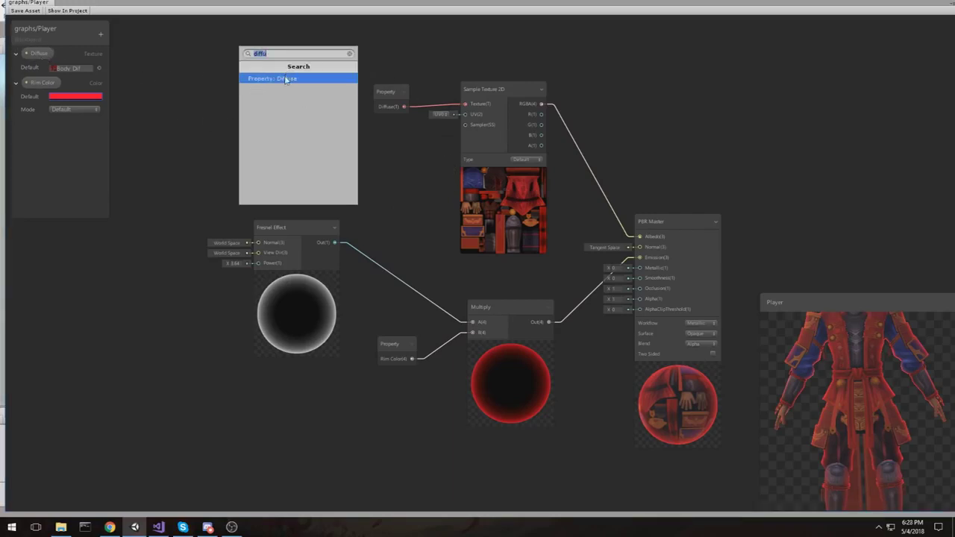
left_click(288, 79)
left_click_drag(318, 69, 309, 82)
key("Delete")
Replace the Diffuse property node with a new one from the blackboard, connected to Sample Texture 2D's Texture input
left_click(379, 99)
key("Delete")
left_click(38, 56)
left_click_drag(38, 57, 465, 104)
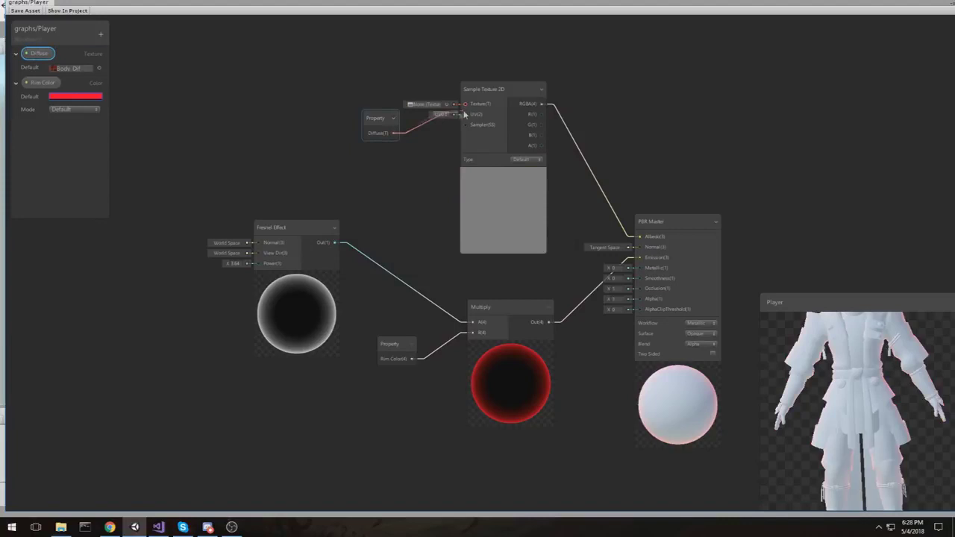
left_click_drag(380, 119, 387, 88)
scroll(389, 196, "down", 3)
scroll(403, 142, "down", 2)
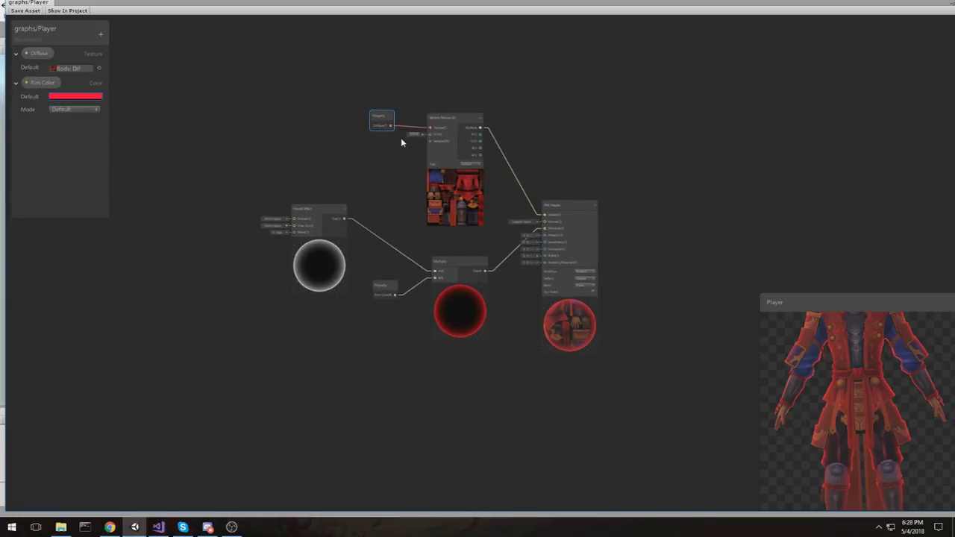
left_click_drag(385, 122, 379, 125)
Add a Simple Noise node in the empty area below the Fresnel Effect and Rim Color nodes
middle_click_drag(421, 179, 423, 122)
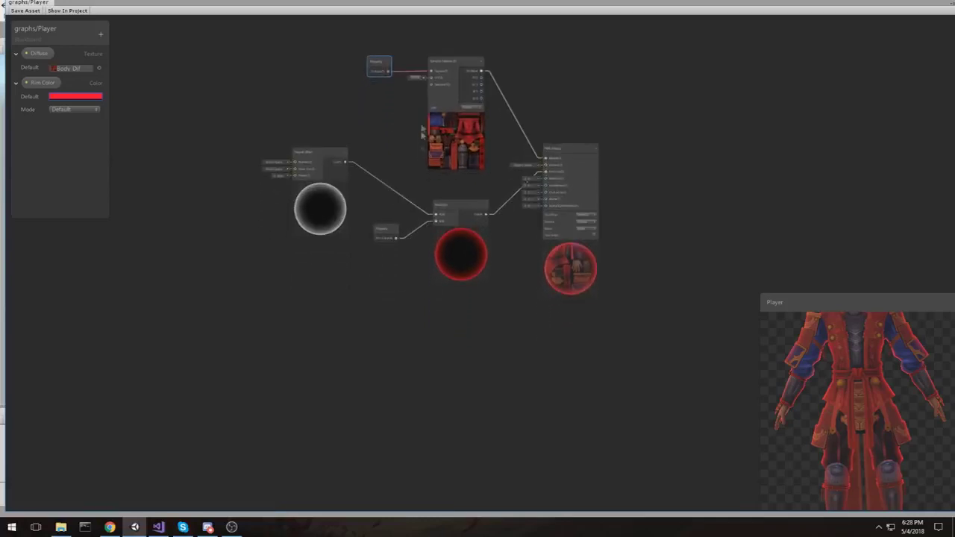
middle_click_drag(371, 326, 413, 305)
key("space")
type("simple")
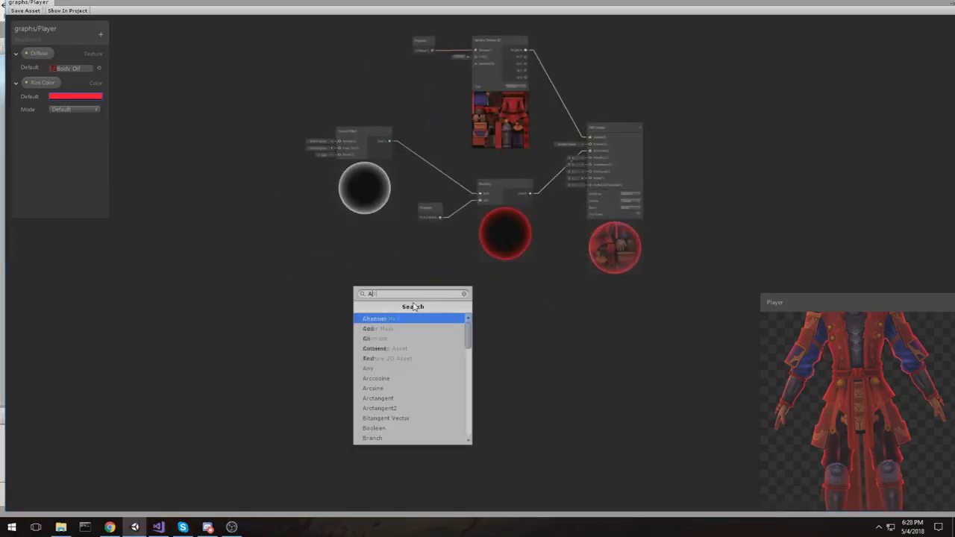
key("Return")
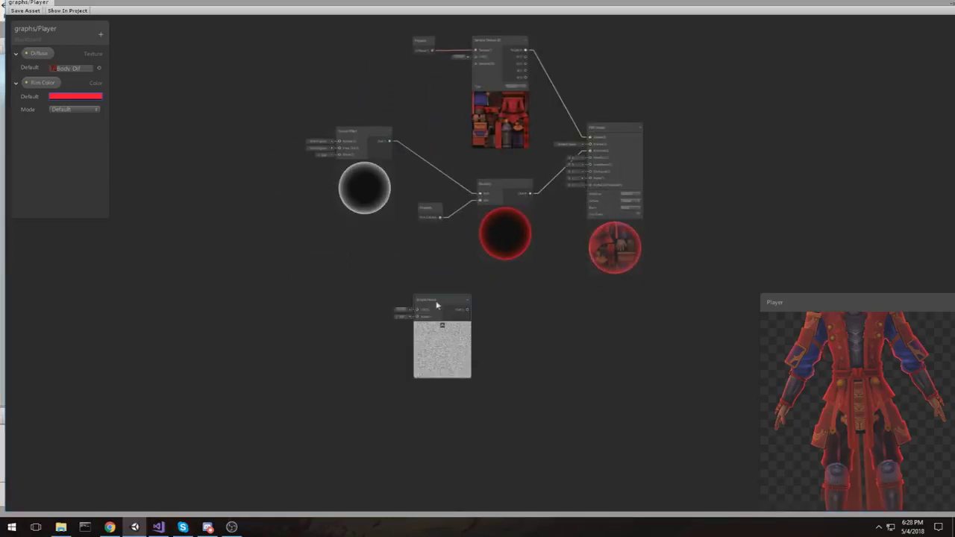
scroll(519, 354, "up", 4)
left_click_drag(390, 262, 300, 240)
middle_click_drag(392, 249, 479, 251)
mouse_move(396, 238)
left_mouse_down()
mouse_move(369, 227)
mouse_move(388, 231)
left_mouse_up()
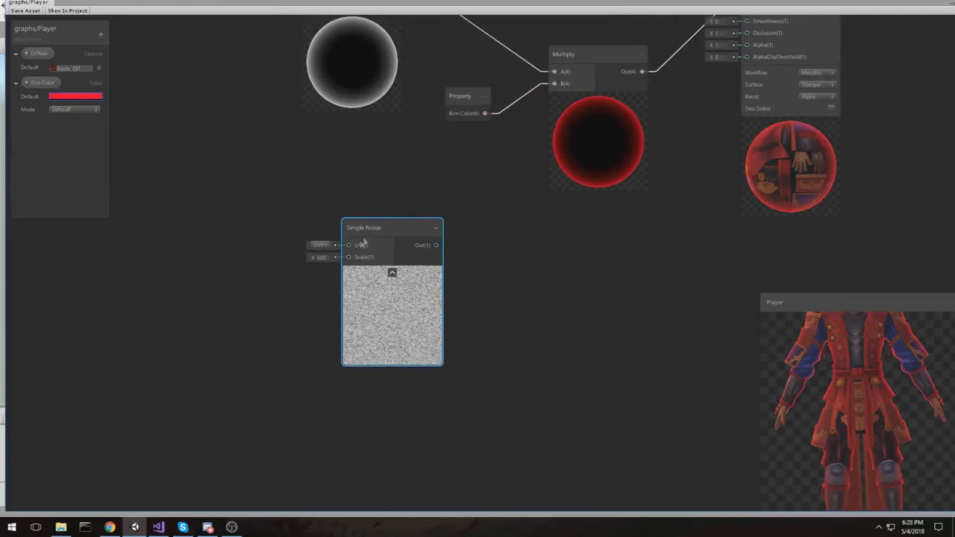
Set the Simple Noise node's Scale to 20
left_click_drag(314, 259, 179, 254)
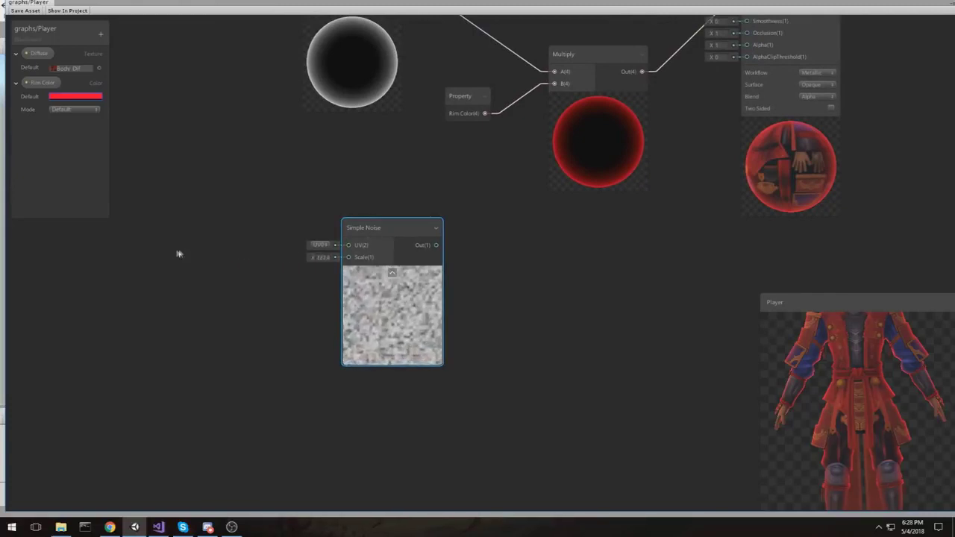
left_click_drag(314, 258, 271, 253)
left_click(321, 256)
left_click(94, 212)
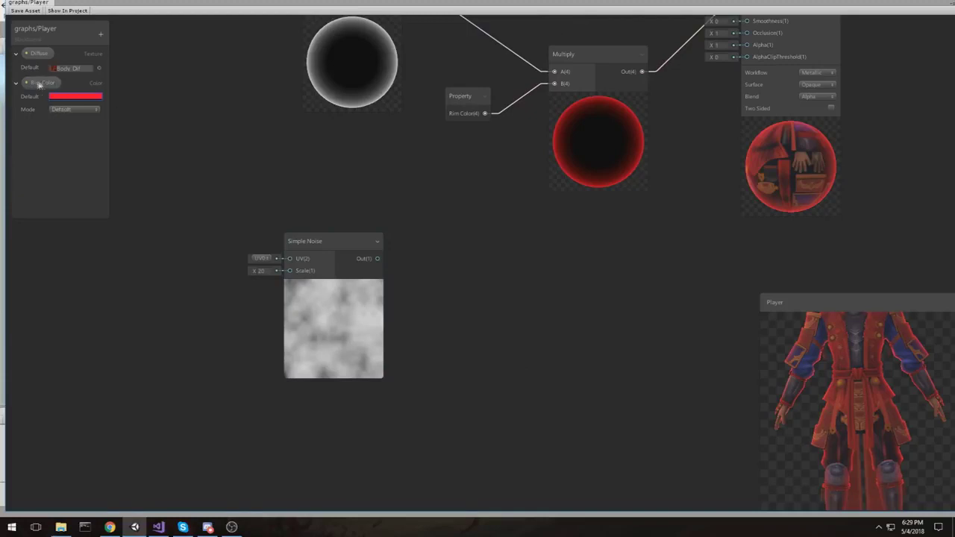
Add a Rim Color property node and a Multiply node, connecting Simple Noise to A and Rim Color to B
left_click_drag(41, 82, 424, 381)
key("space")
type("mu")
key("Return")
left_click_drag(377, 258, 492, 290)
left_click_drag(440, 399, 492, 302)
left_click(430, 382)
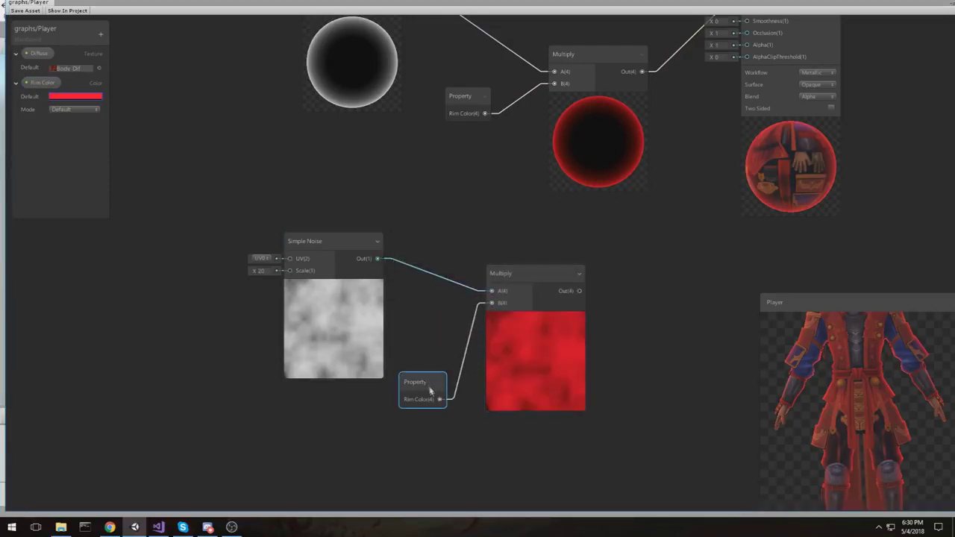
Delete the Rim Color property and Multiply nodes beside Simple Noise
left_click_drag(427, 379, 445, 324)
key("Delete")
left_click(522, 270)
key("Delete")
key("ctrl+z")
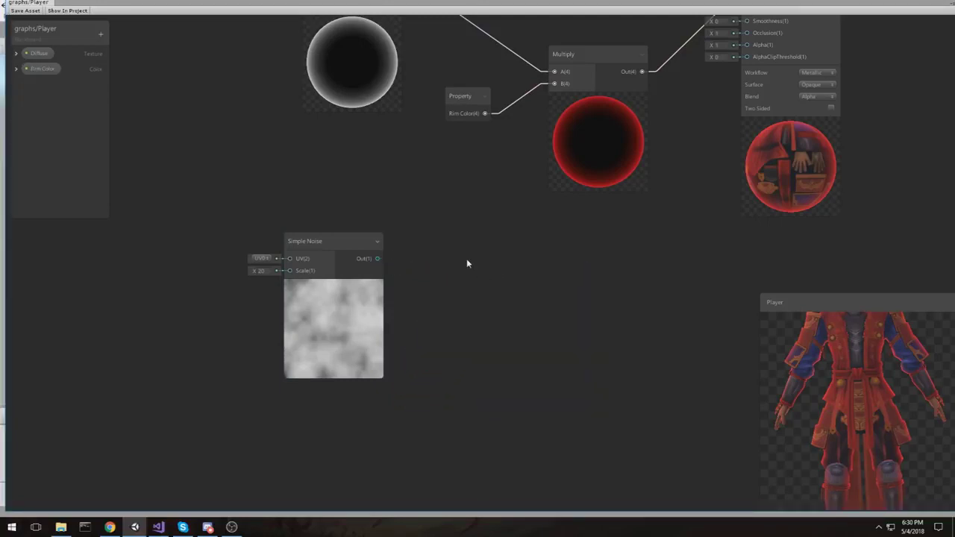
Add a Step node beside Simple Noise and connect the noise output to its In input
key("space")
type("step")
key("Return")
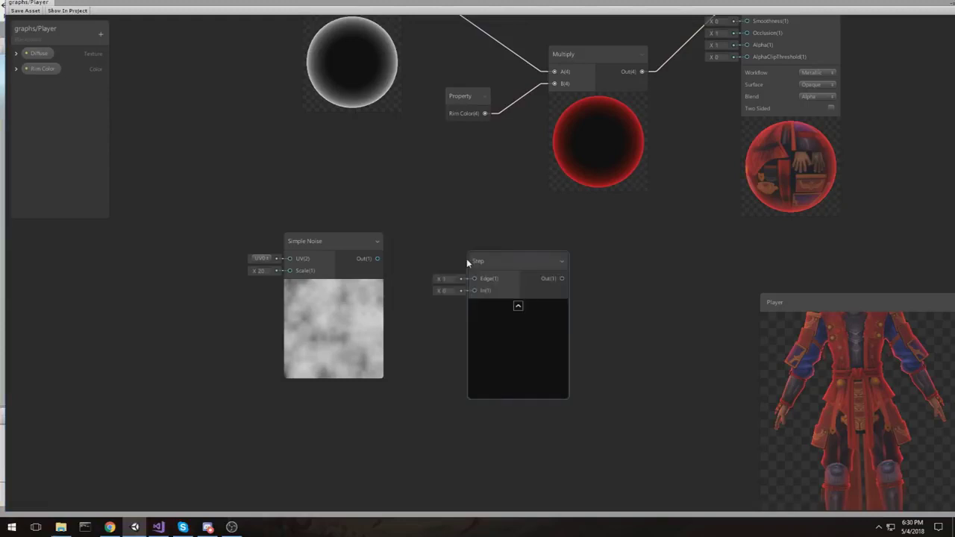
left_click_drag(492, 259, 461, 225)
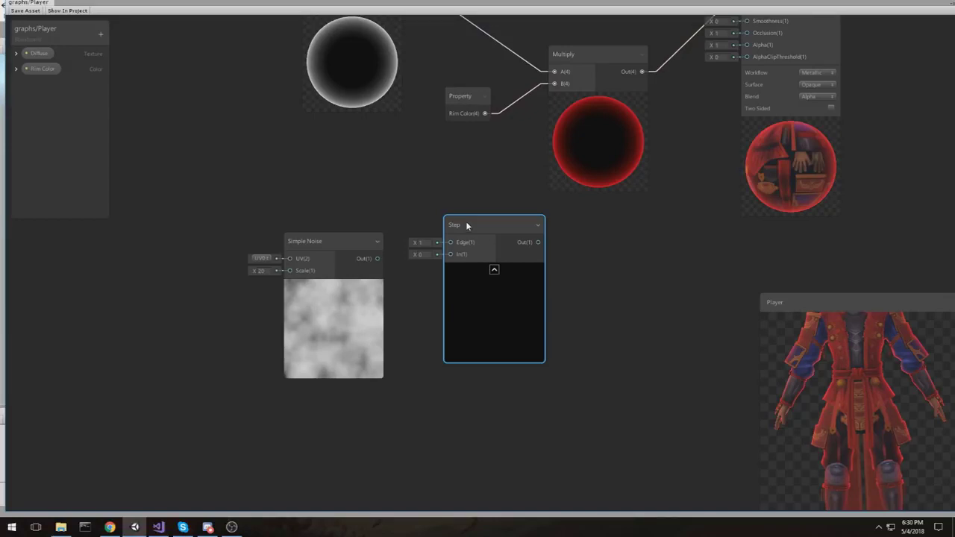
left_click_drag(379, 259, 450, 255)
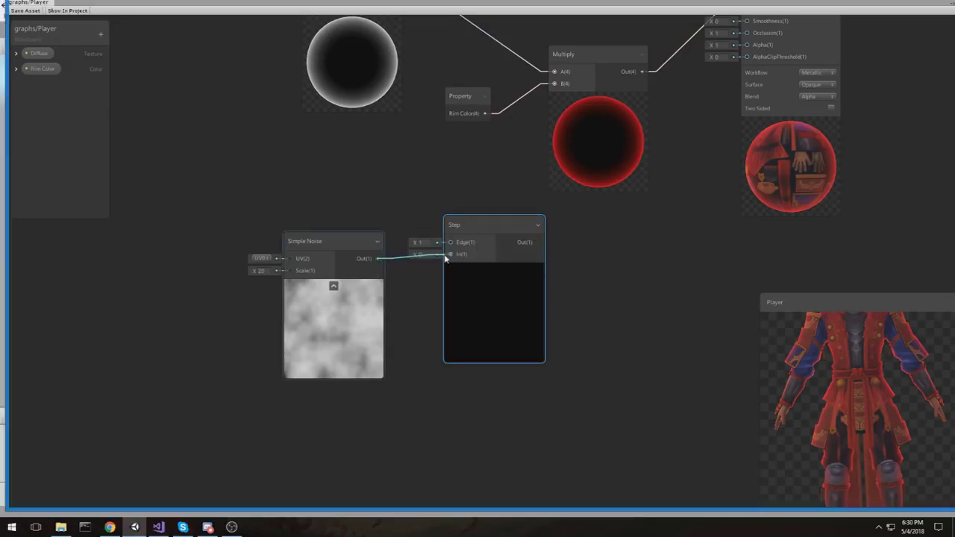
mouse_move(488, 225)
left_mouse_down()
mouse_move(499, 254)
mouse_move(489, 229)
left_mouse_up()
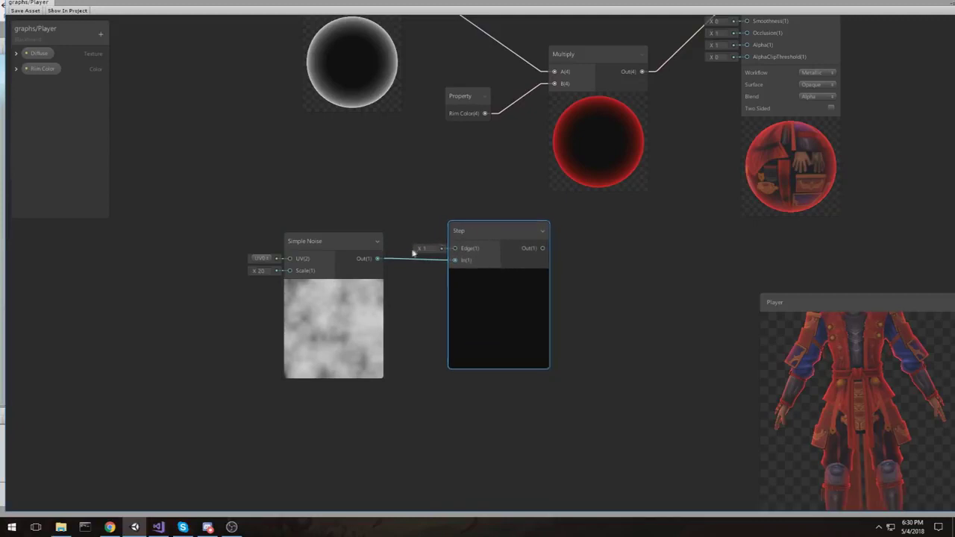
Try several Edge values on the Step node, including 0, to vary the noise cutoff
left_click_drag(415, 251, 412, 251)
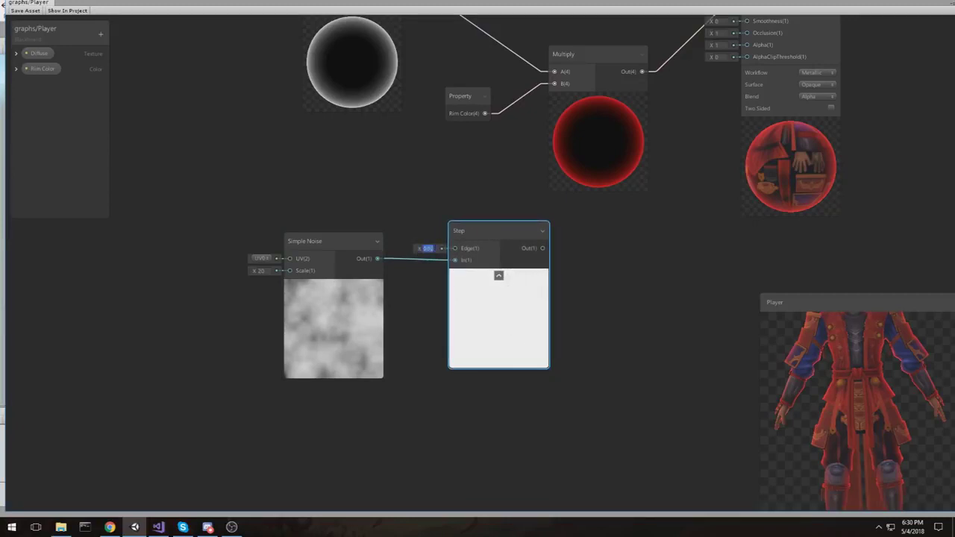
left_click(417, 252)
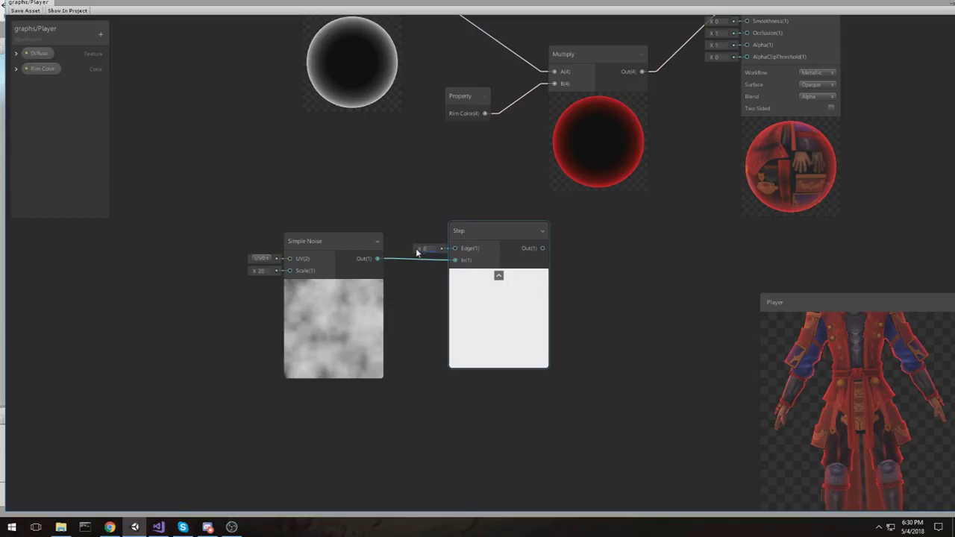
left_click_drag(420, 253, 471, 229)
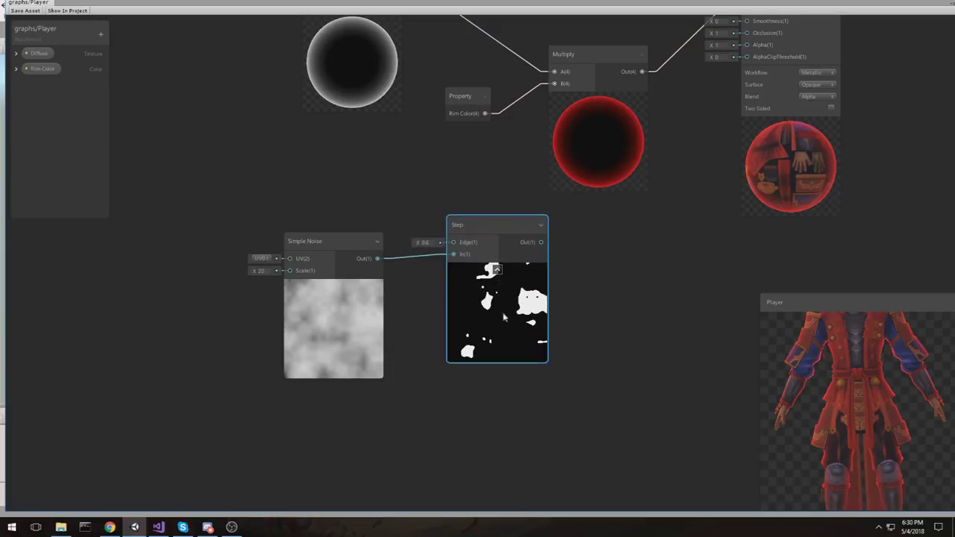
left_click(496, 268)
left_click(490, 260)
left_click_drag(418, 247, 416, 244)
left_click_drag(414, 244, 418, 246)
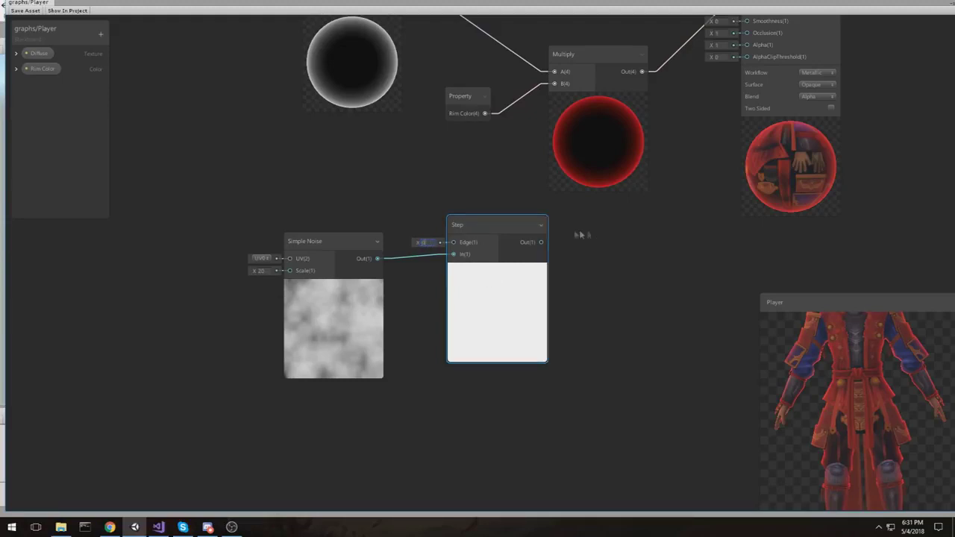
left_click_drag(509, 227, 521, 241)
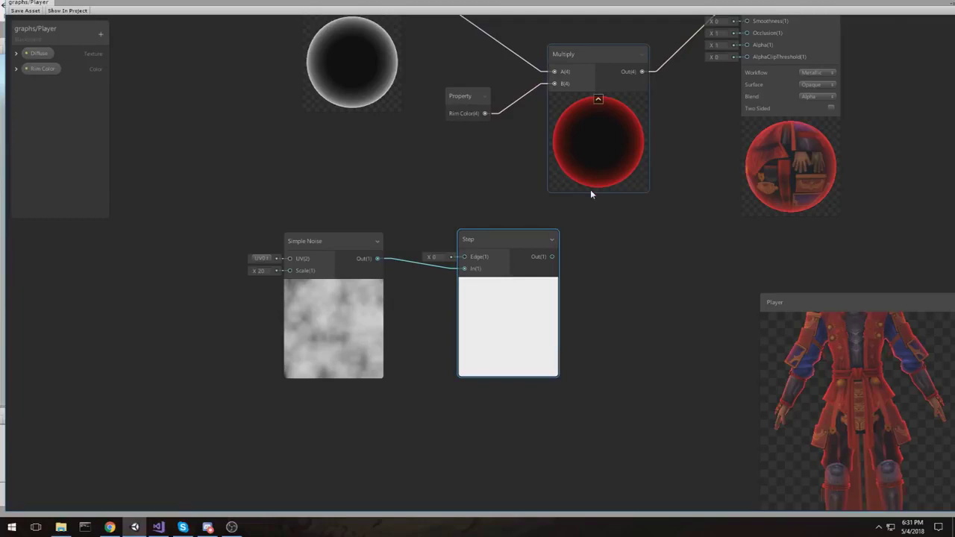
left_click_drag(429, 258, 436, 258)
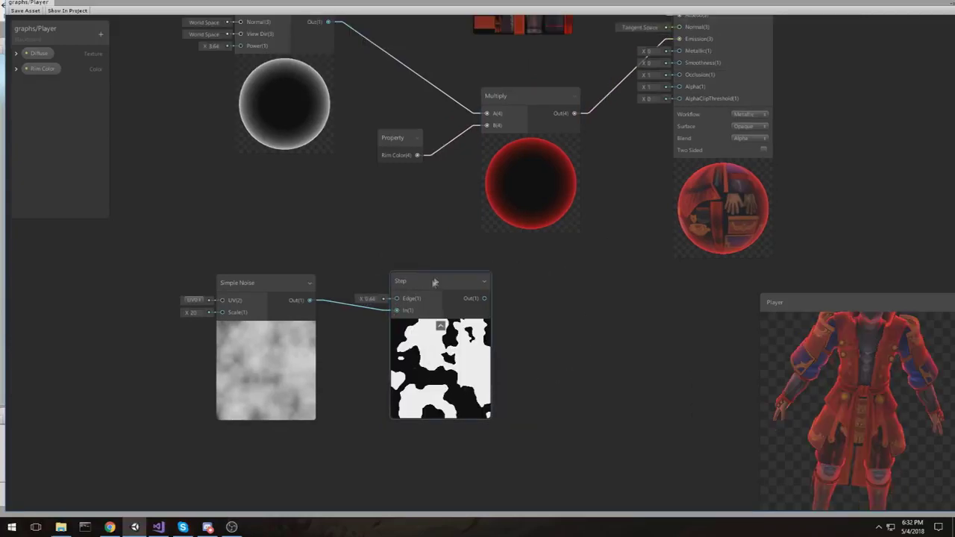
Set the Step node's Edge value to 0.5
left_click(370, 298)
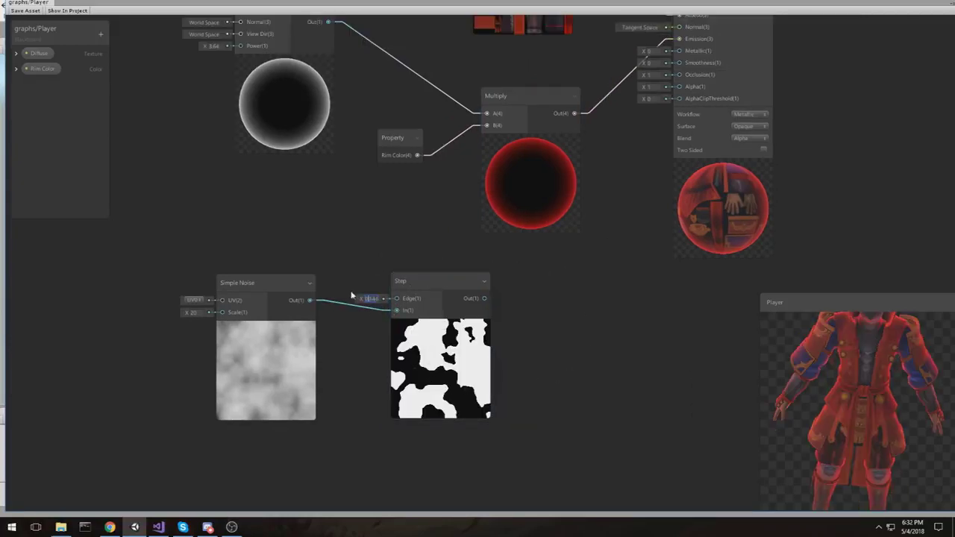
type("0")
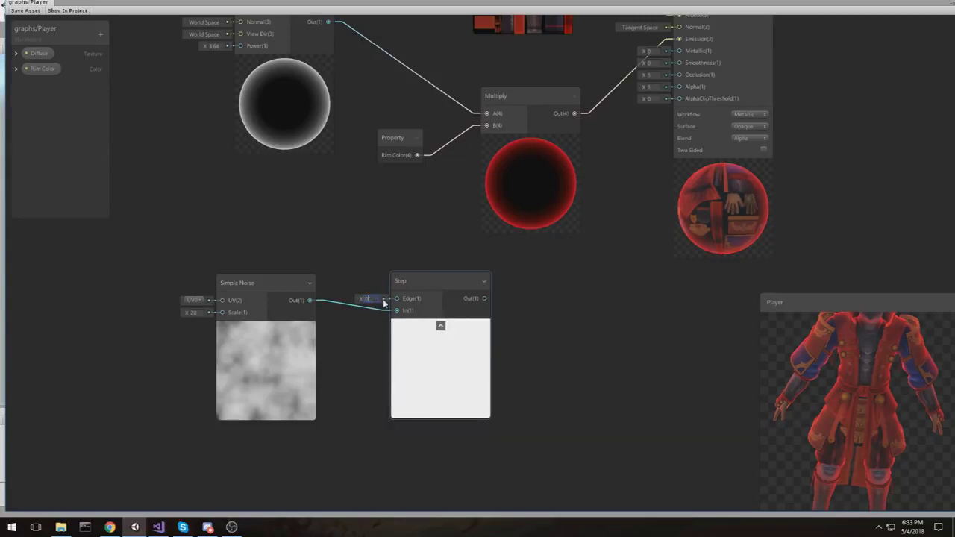
type(".5")
Connect the Step node's output to PBR Master's AlphaClipThreshold and set Alpha to 0
middle_click_drag(571, 249, 486, 292)
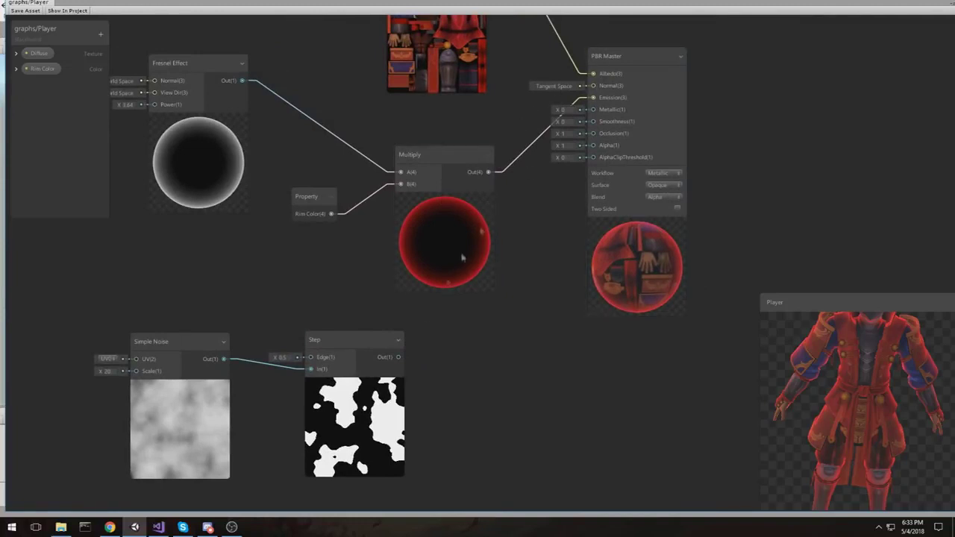
left_click_drag(399, 359, 591, 159)
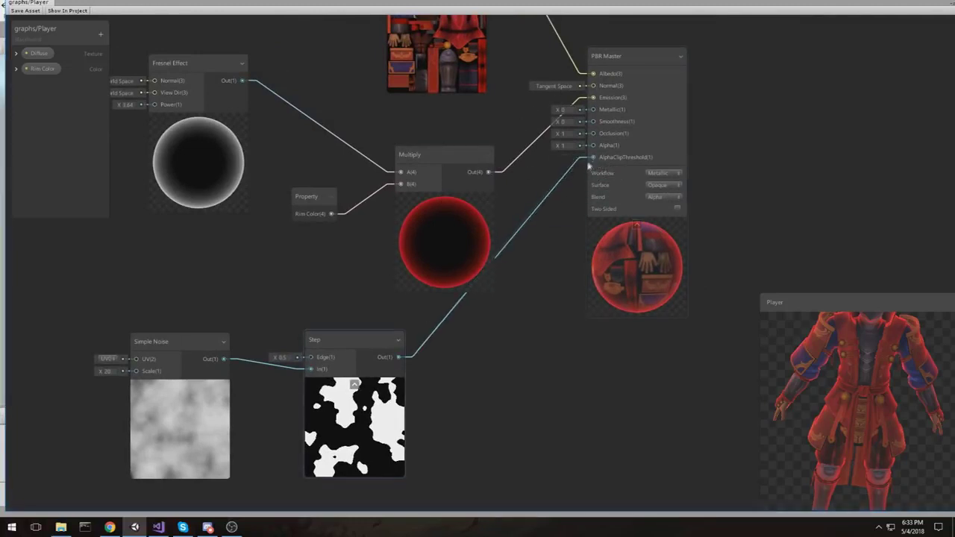
left_click(594, 314)
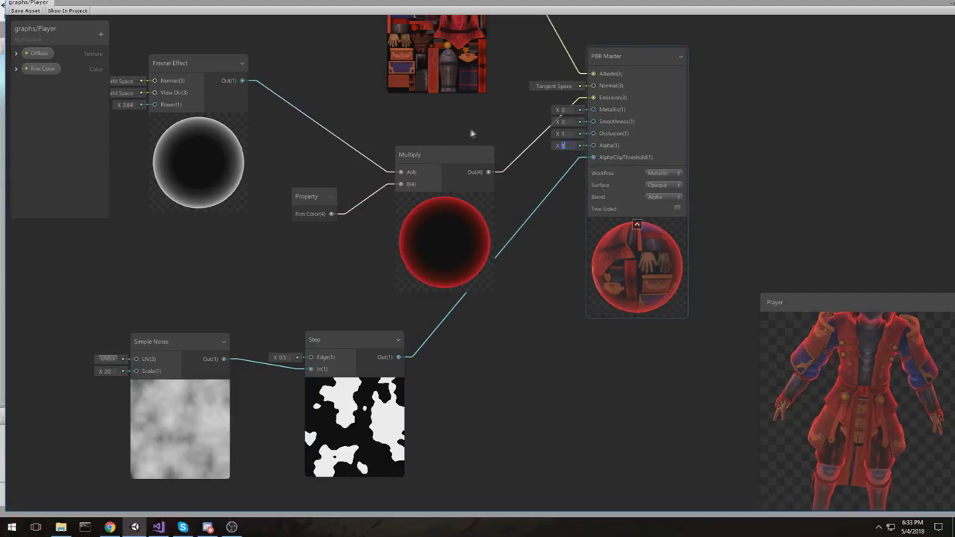
type("0")
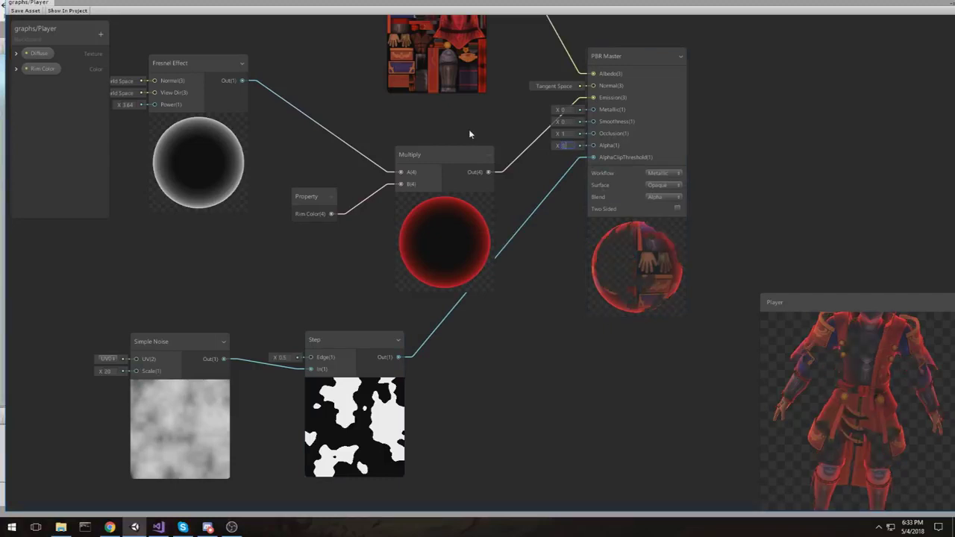
Set the PBR Master's Alpha to 0.5 and rotate the Player preview to check the clipping
type("1")
left_click(565, 162)
middle_click_drag(586, 262, 570, 246)
left_click_drag(795, 324, 810, 341)
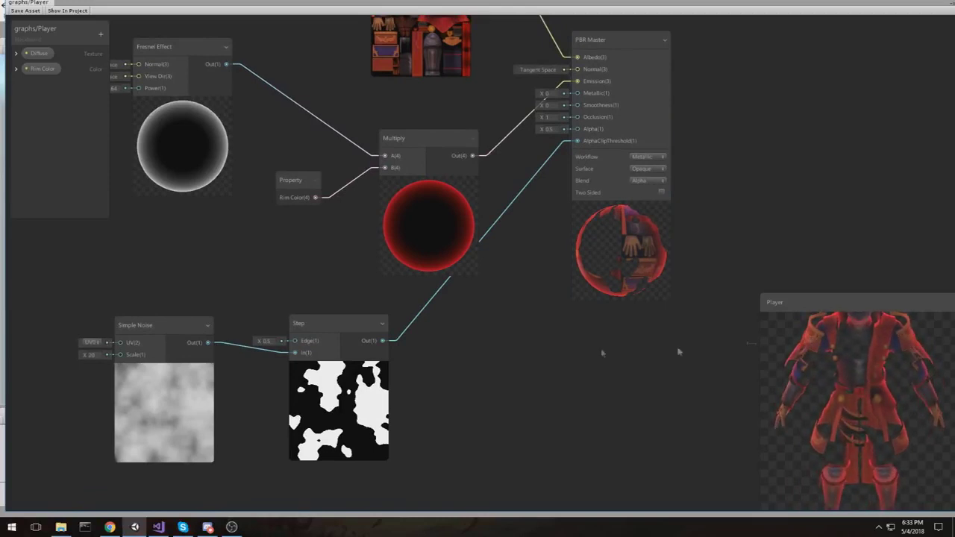
Vary the Step node's Edge, settle it at 1, and nudge the Simple Noise node slightly lower
left_click_drag(260, 341, 265, 345)
middle_click_drag(407, 397, 435, 384)
left_click_drag(287, 329, 294, 331)
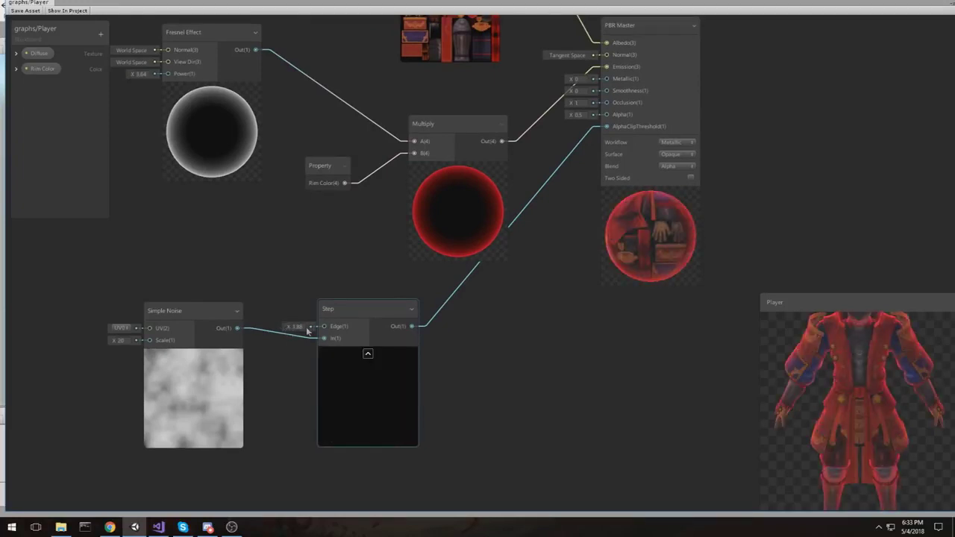
left_click(299, 327)
type("1")
middle_click_drag(257, 401, 305, 396)
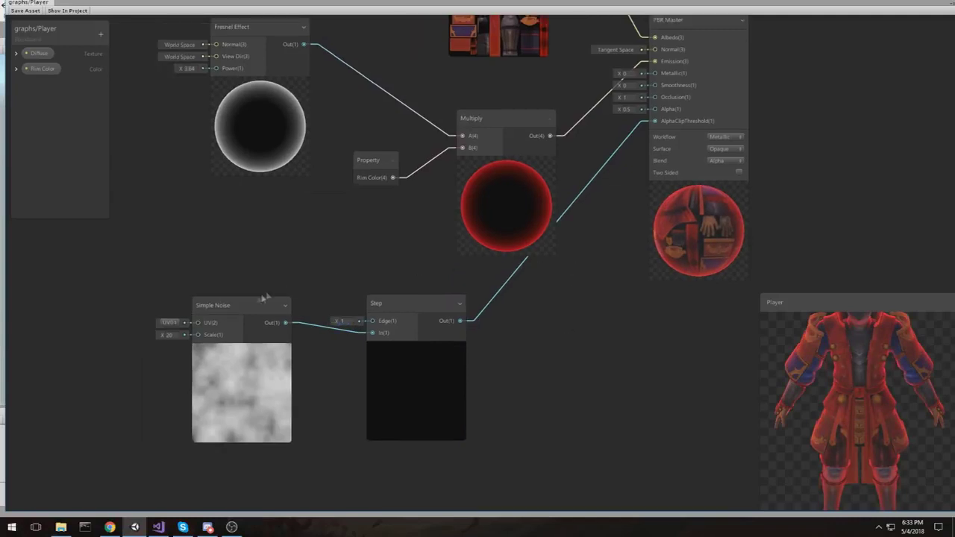
left_click_drag(245, 312, 242, 319)
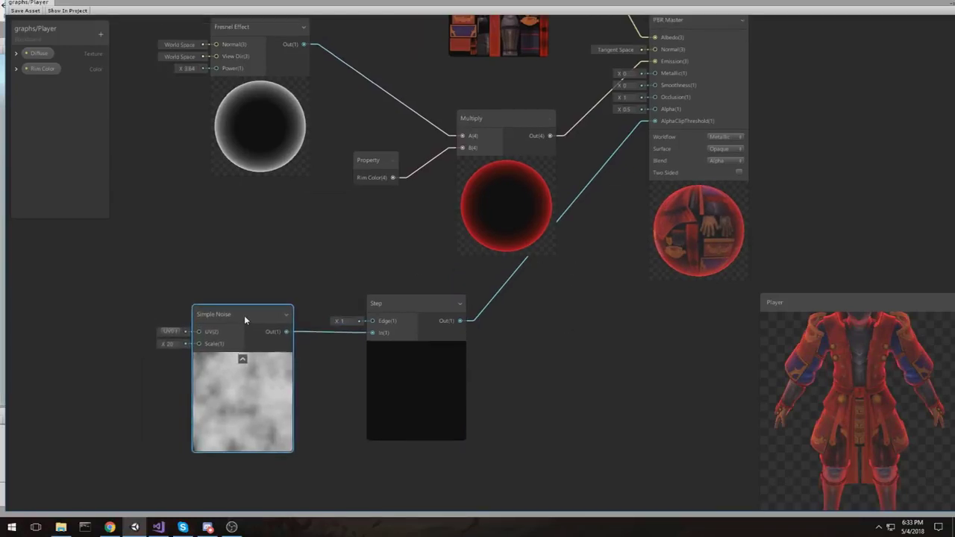
Add a Vector1 property named DissolveRatio, place its node above Simple Noise and connect it to the Step node's Edge input
left_click(80, 99)
left_click(101, 34)
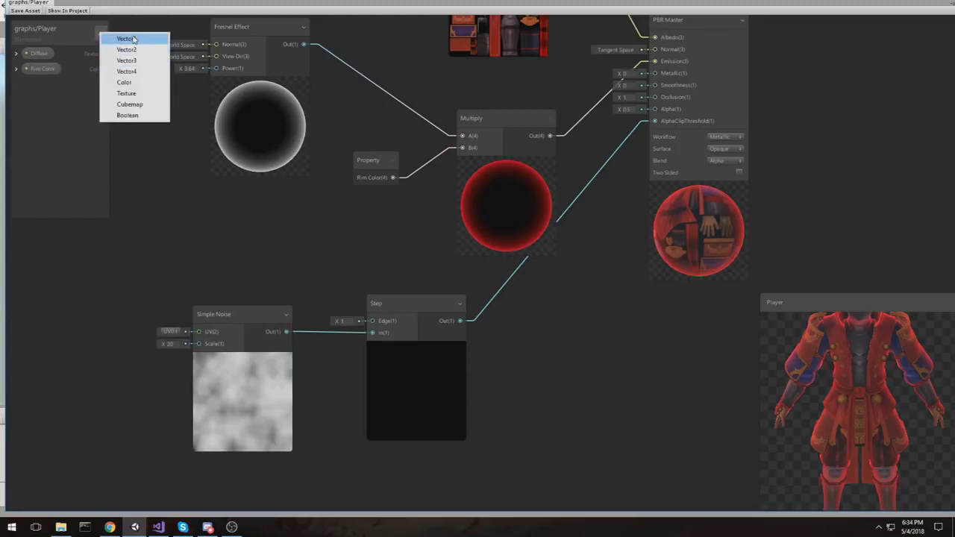
left_click(126, 38)
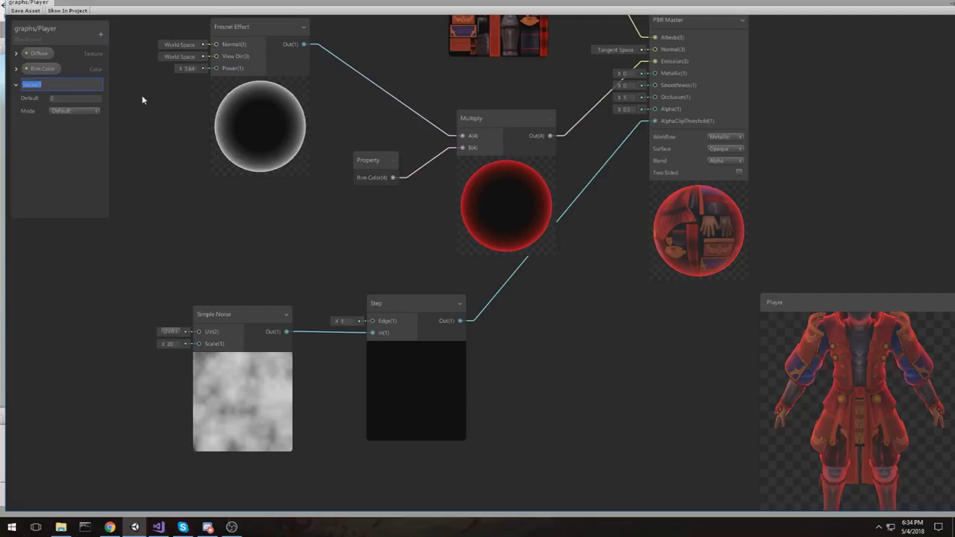
type("Dissolve")
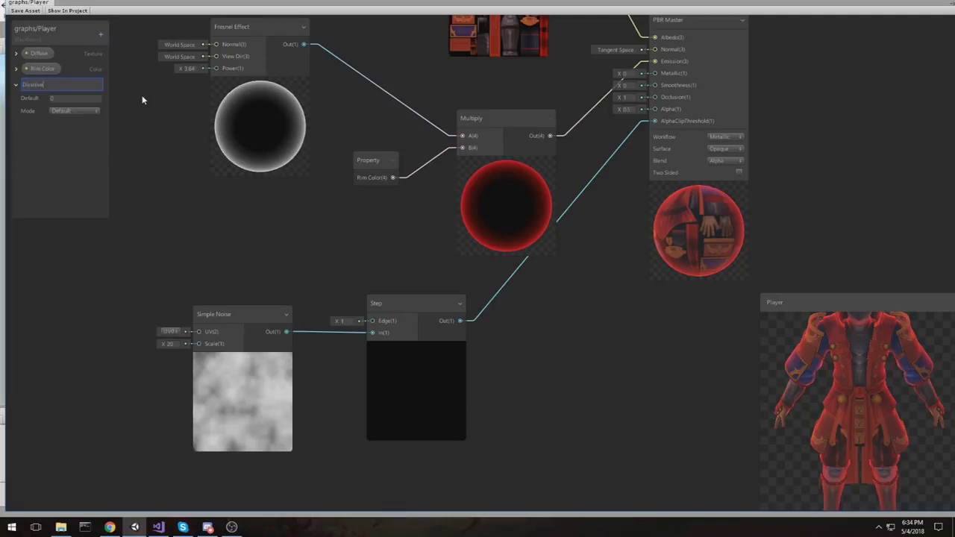
type("Ratio")
key("Return")
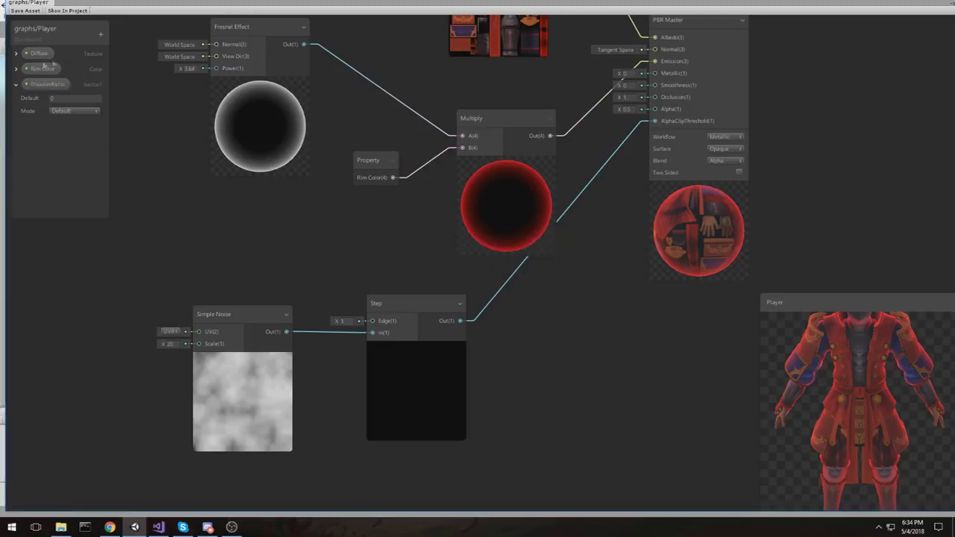
left_click_drag(46, 86, 309, 281)
left_click_drag(362, 304, 327, 277)
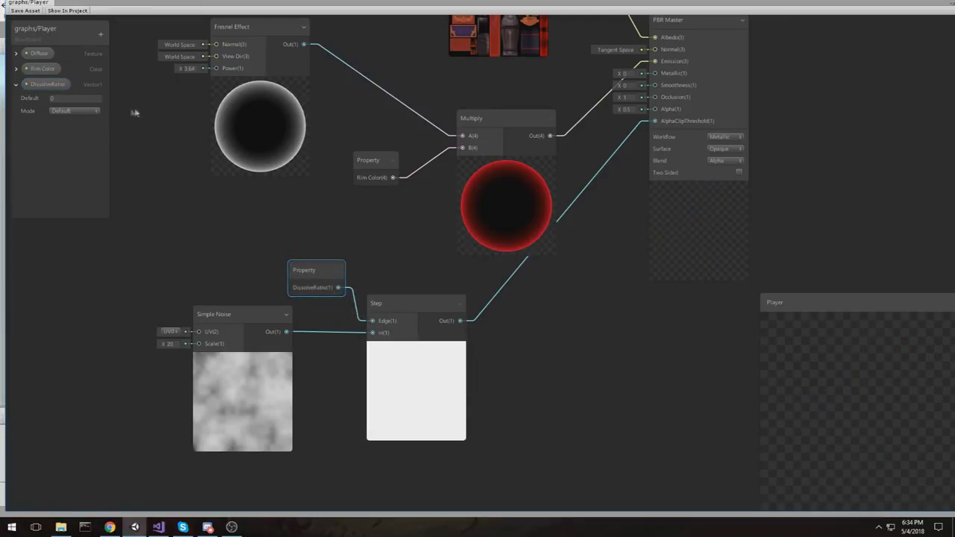
Give DissolveRatio a default of 1 and Slider mode with a 0 to 1 range, and save the shader asset
left_click(74, 97)
type("1")
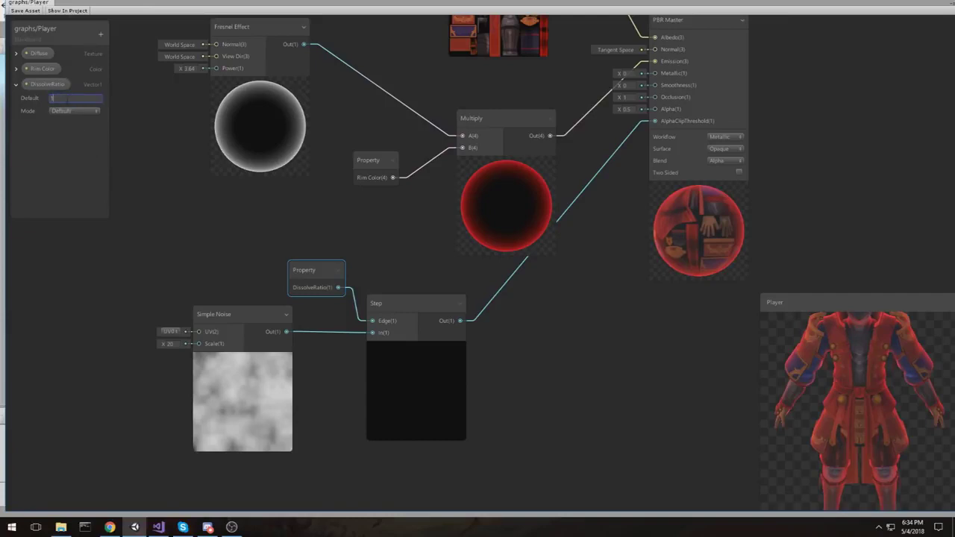
left_click(66, 110)
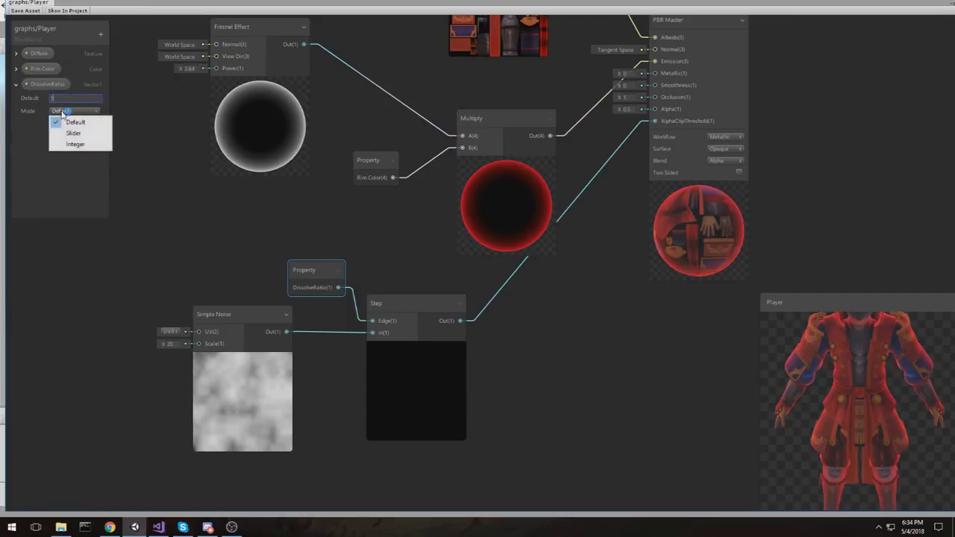
left_click(73, 134)
left_click(24, 124)
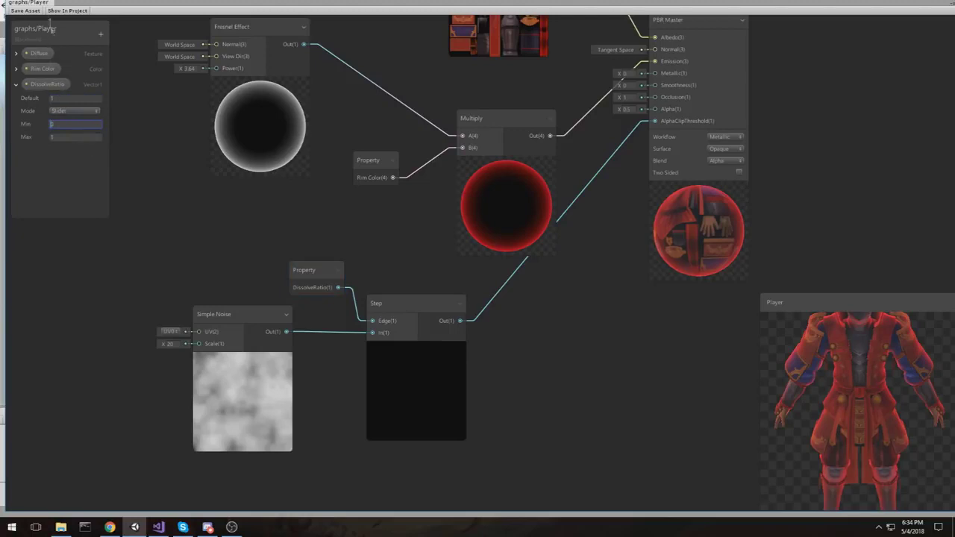
left_click(28, 11)
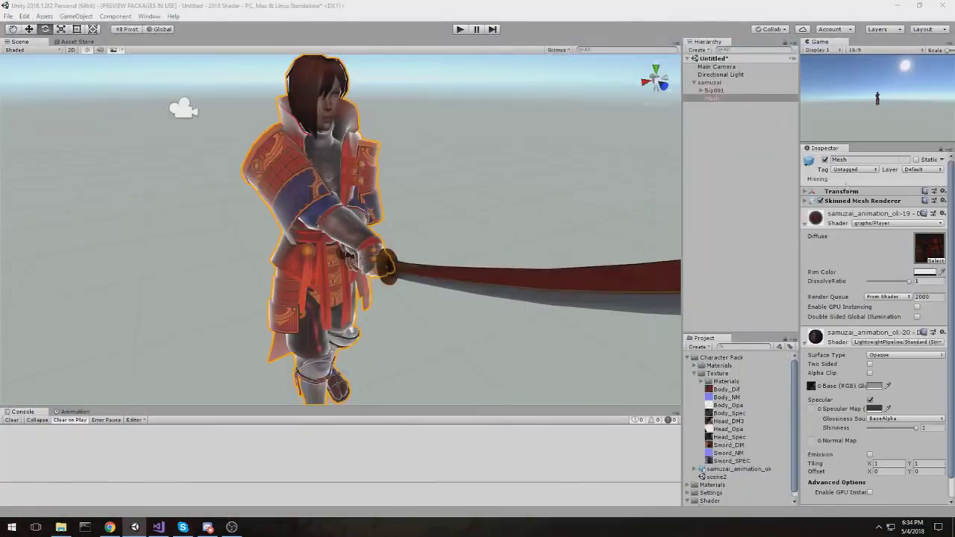
Lower the character material's DissolveRatio to 0.41 and inspect the partly dissolved armour from several angles
left_click_drag(909, 282, 884, 279)
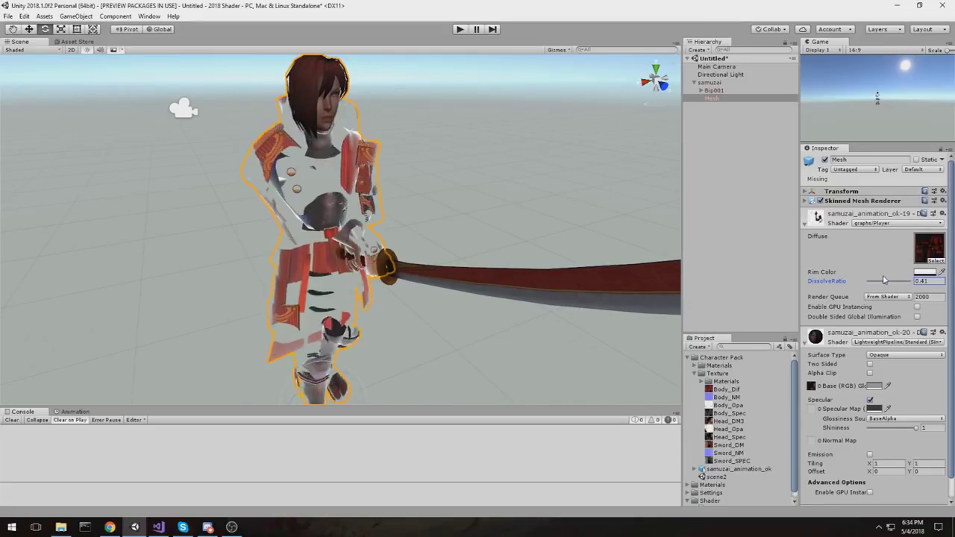
left_click_drag(335, 209, 456, 258, "alt")
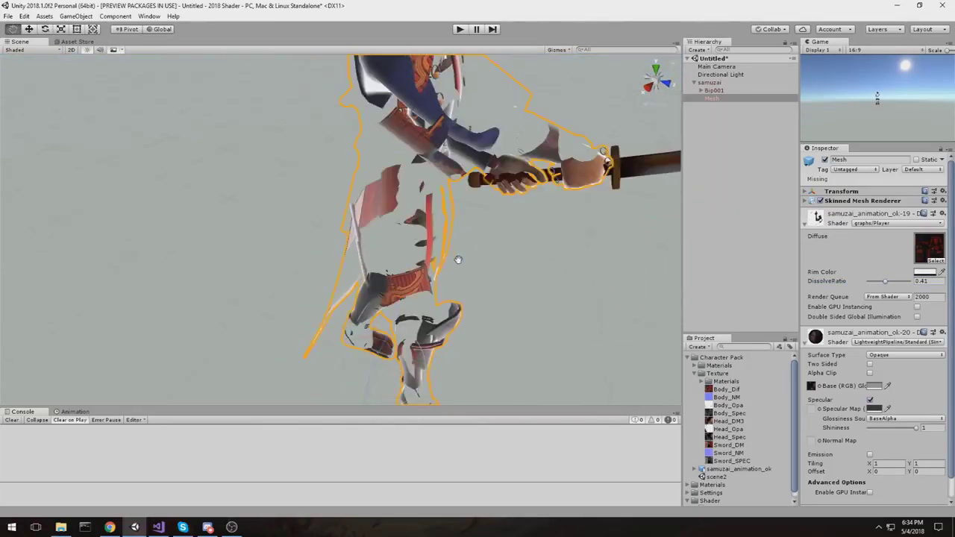
mouse_move(400, 226)
left_mouse_down("alt")
mouse_move(383, 216)
mouse_move(394, 235)
left_mouse_up("alt")
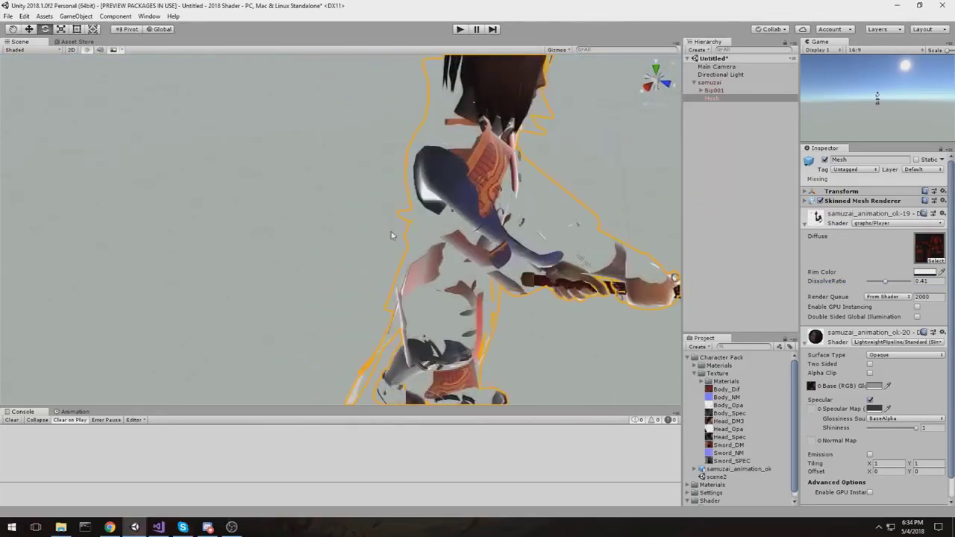
scroll(394, 246, "up", 3)
left_click_drag(380, 277, 378, 285, "alt")
scroll(446, 294, "down", 4)
left_click_drag(446, 294, 359, 223, "alt")
middle_click_drag(359, 222, 362, 261)
left_click_drag(361, 261, 355, 251, "alt")
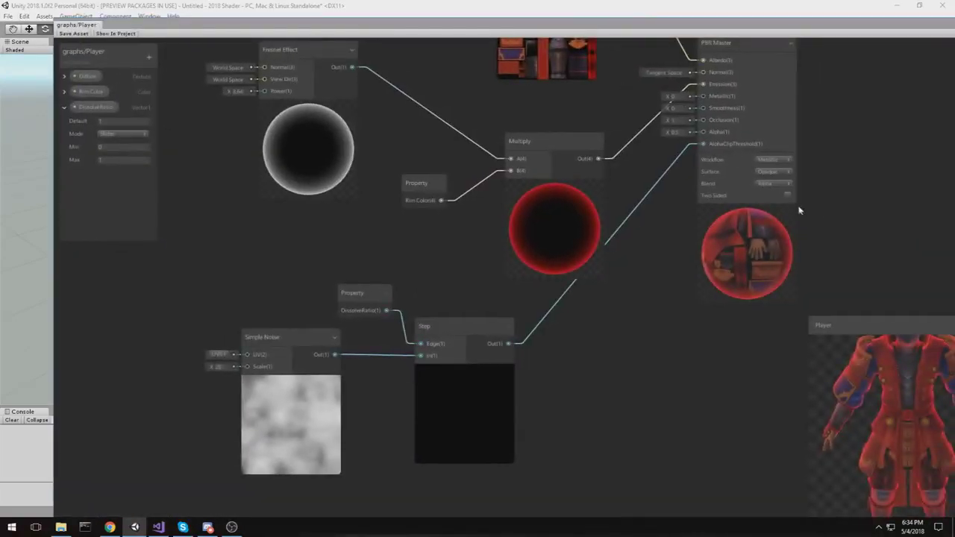
Try the Two Sided option on PBR Master, check the character in the scene, and switch the option off again
left_click(787, 194)
left_click_drag(382, 27, 954, 68)
middle_click_drag(396, 207, 478, 162)
left_click_drag(478, 162, 332, 199, "alt")
left_click_drag(900, 62, 246, 33)
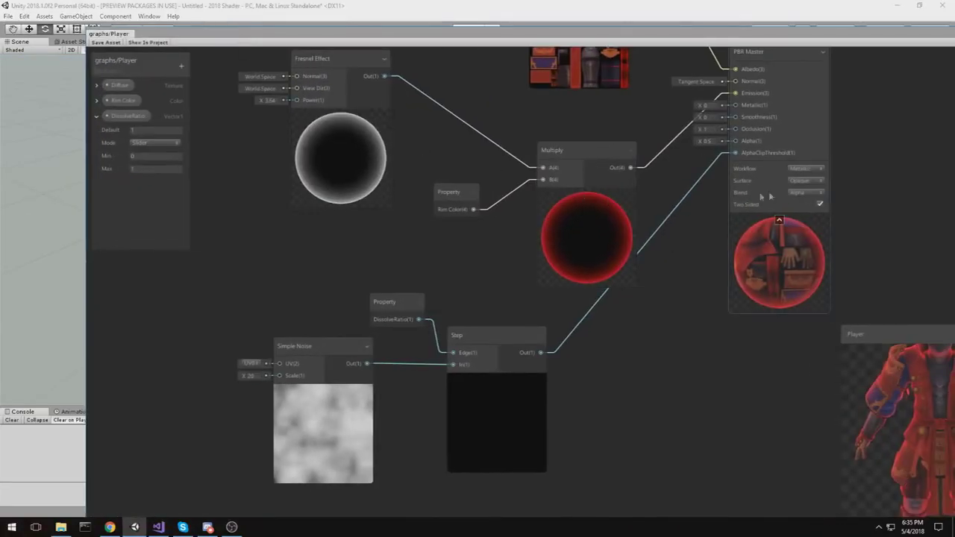
left_click(820, 204)
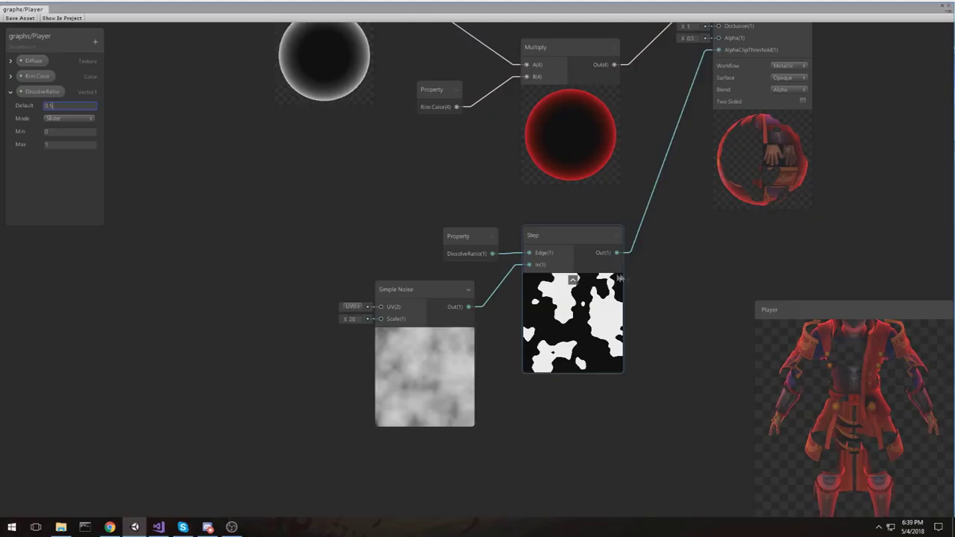
Add a Position node to the graph, placed well ahead of the Simple Noise node
middle_click_drag(639, 305, 622, 272)
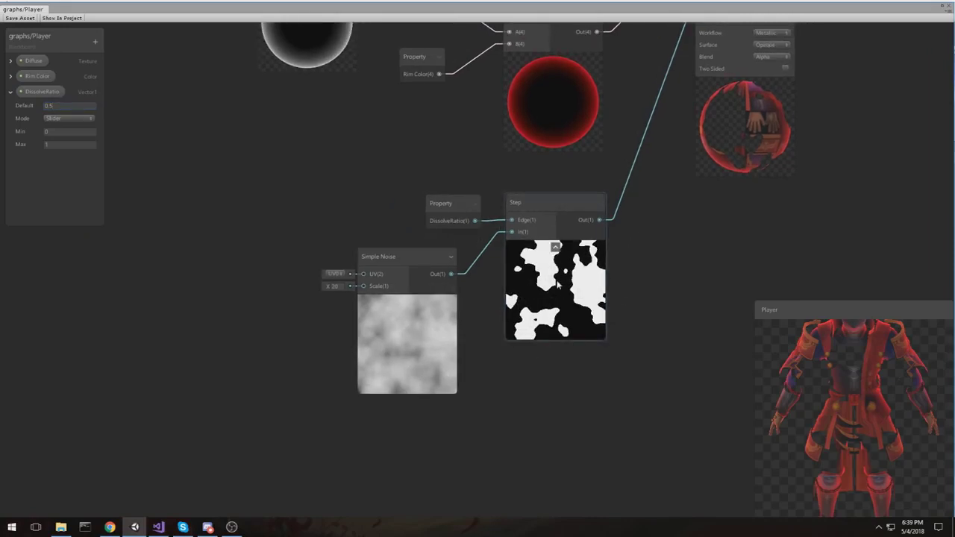
left_click(408, 307)
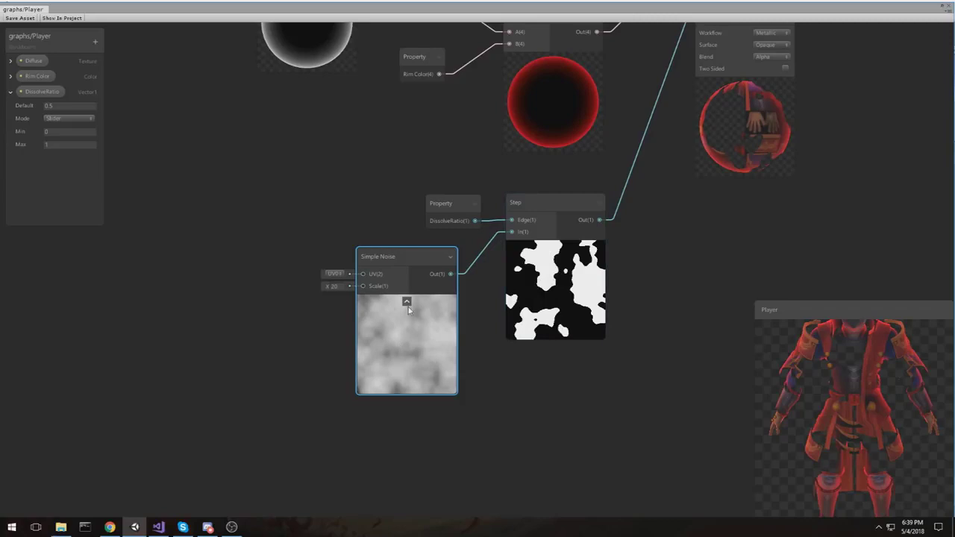
middle_click_drag(311, 223, 363, 228)
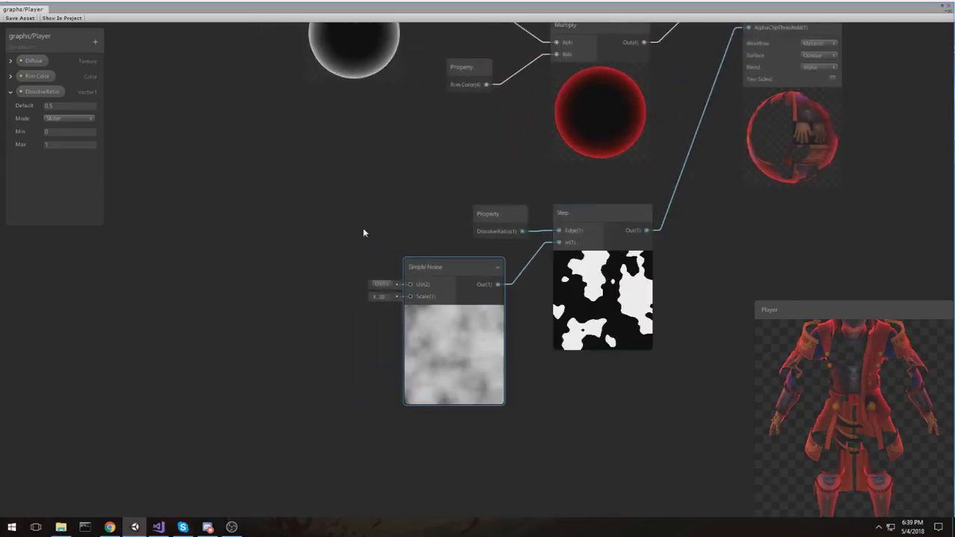
middle_click_drag(433, 316, 504, 289)
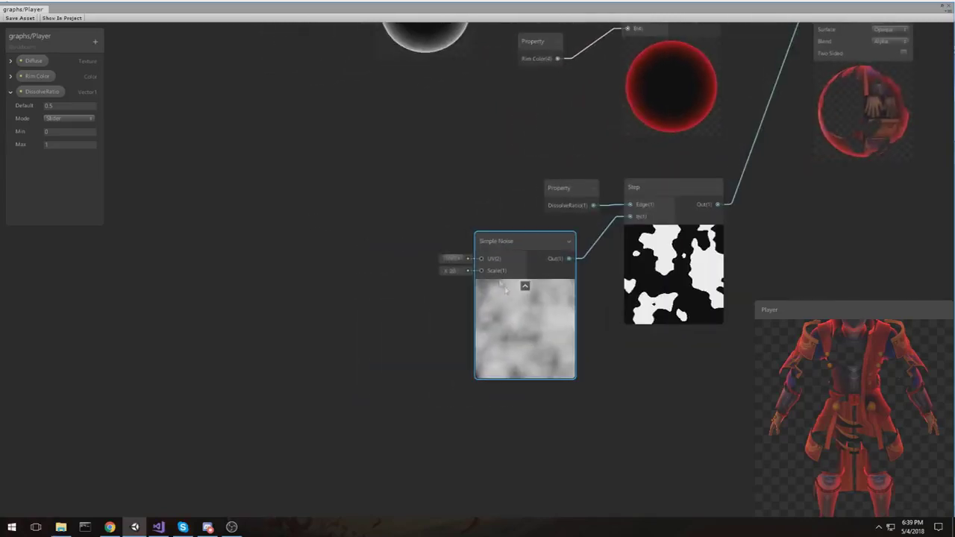
middle_click_drag(420, 216, 417, 217)
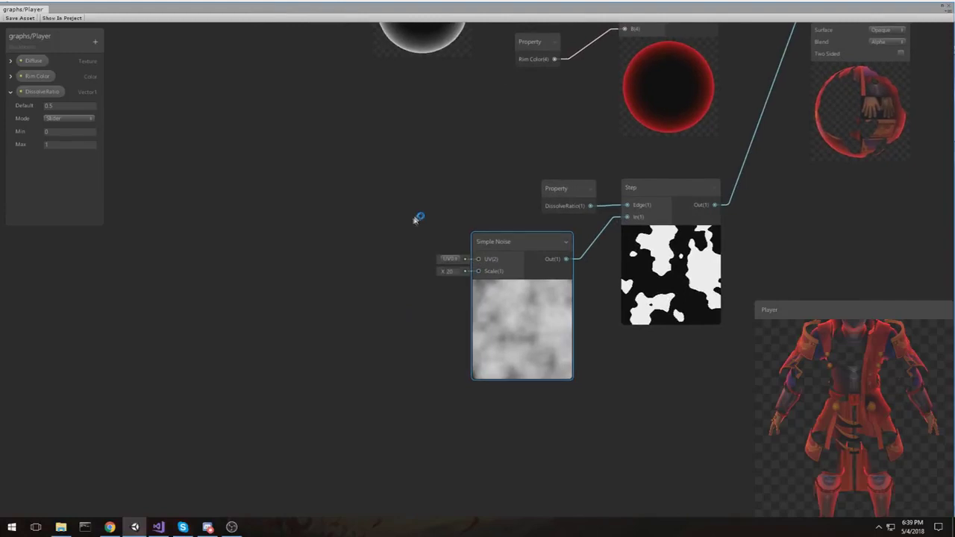
middle_click_drag(269, 217, 441, 186)
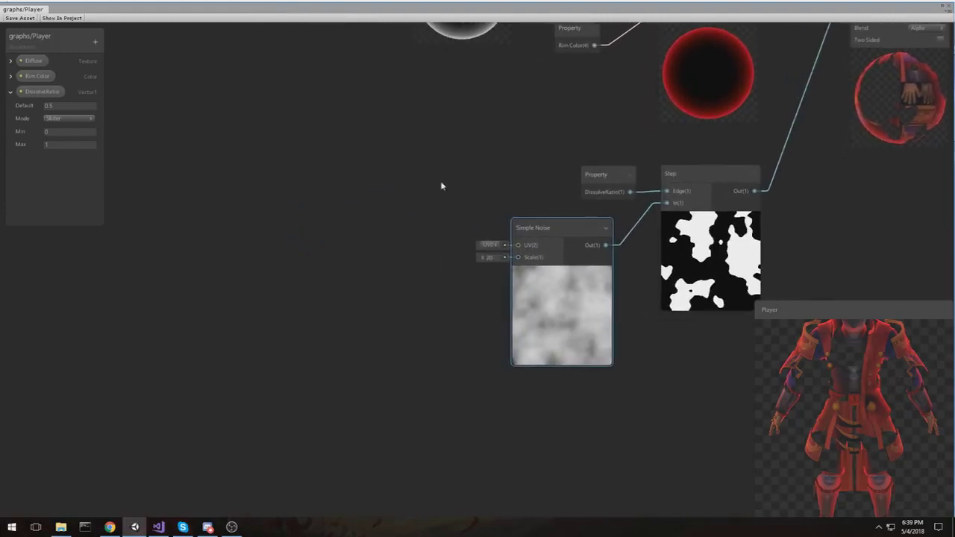
left_click(408, 207)
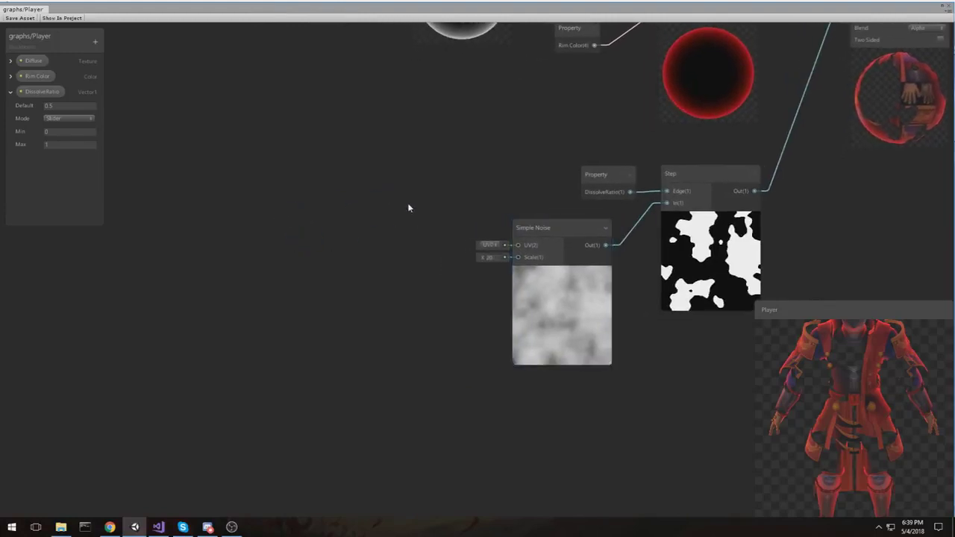
key("space")
type("posi")
key("Return")
left_click_drag(466, 216, 332, 176)
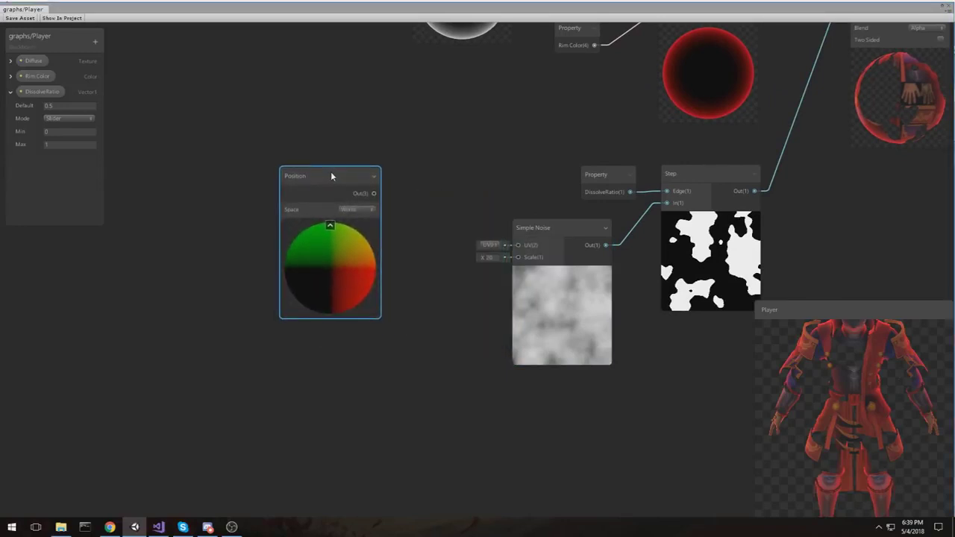
Feed the Position node, with its space set to Object, into Simple Noise's UV input and save the asset
left_click(356, 209)
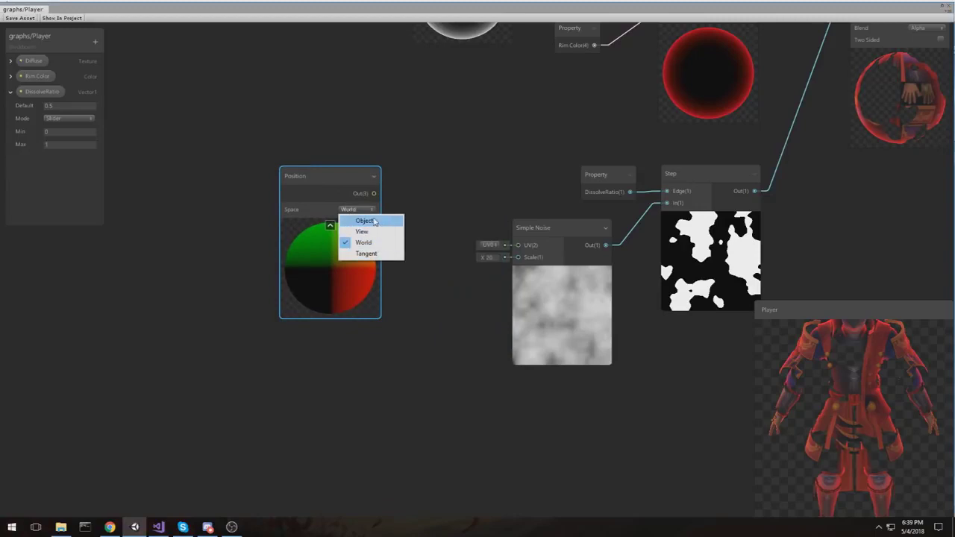
left_click(373, 223)
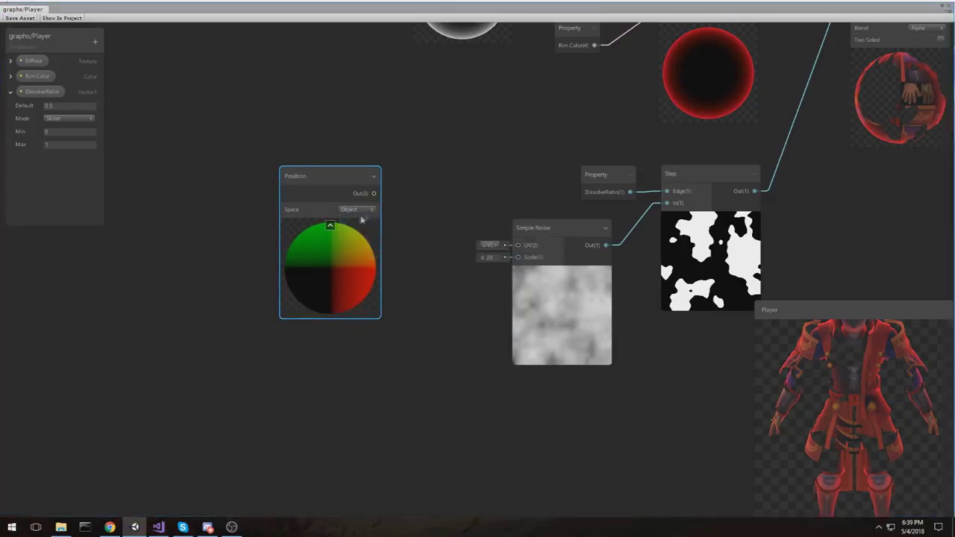
left_click_drag(374, 193, 512, 247)
left_click_drag(373, 187, 357, 203)
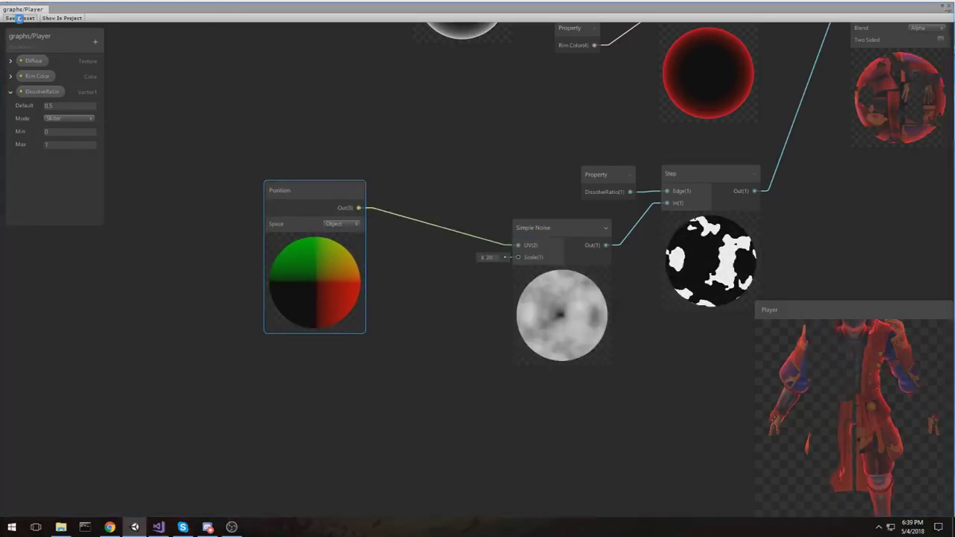
Set the character material's DissolveRatio to 0.5 in the main editor and switch the transform handle to Center
left_click(917, 11)
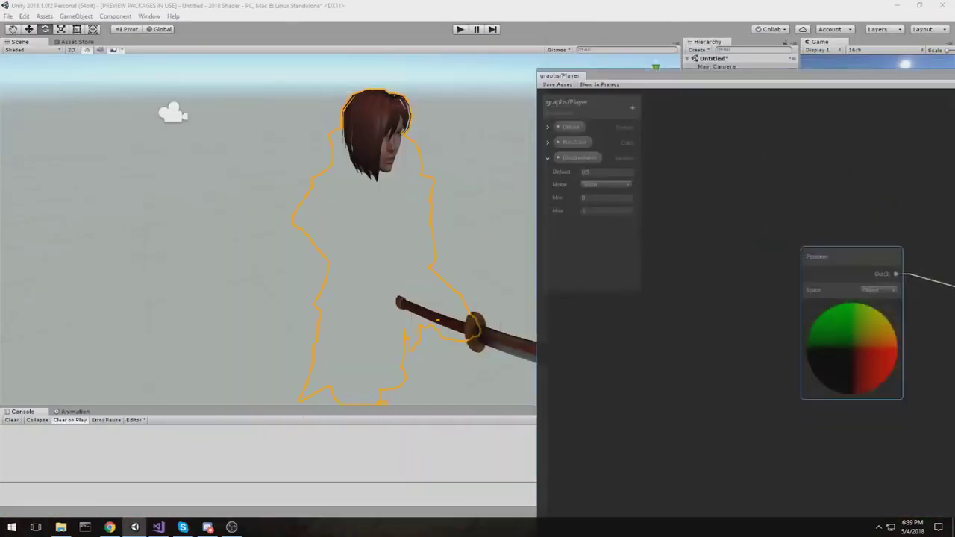
left_click_drag(868, 281, 889, 282)
left_click_drag(361, 266, 228, 94, "alt")
left_click(133, 30)
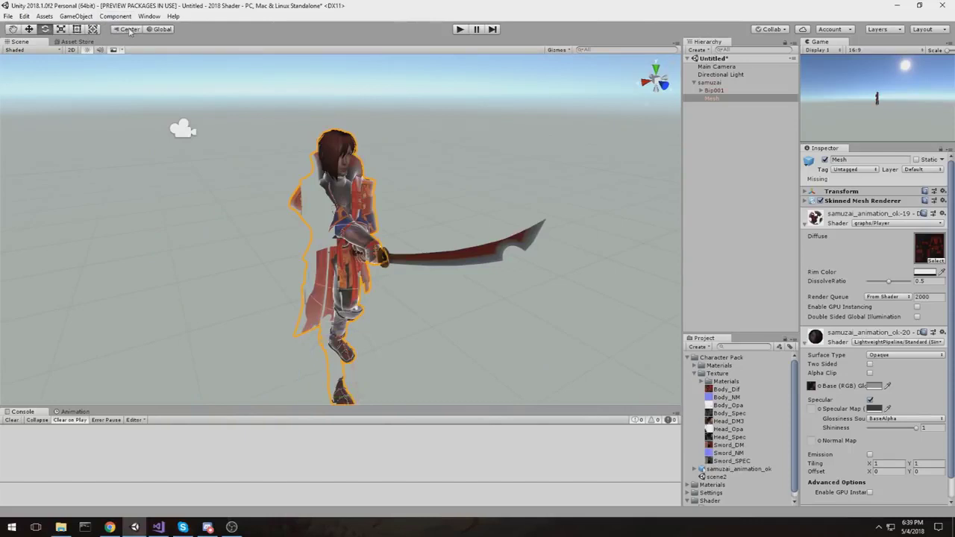
Examine the object-space dissolve on the character from the side and lower DissolveRatio to 0
left_click_drag(288, 196, 336, 215, "alt")
middle_click_drag(336, 216, 396, 186)
scroll(397, 185, "up", 3)
middle_click_drag(434, 159, 377, 187)
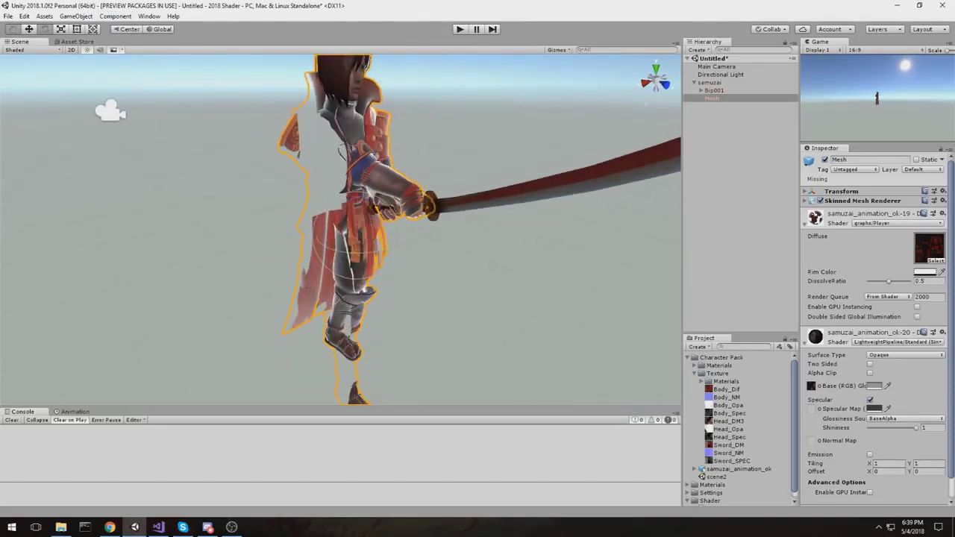
right_click_drag(639, 205, 593, 203)
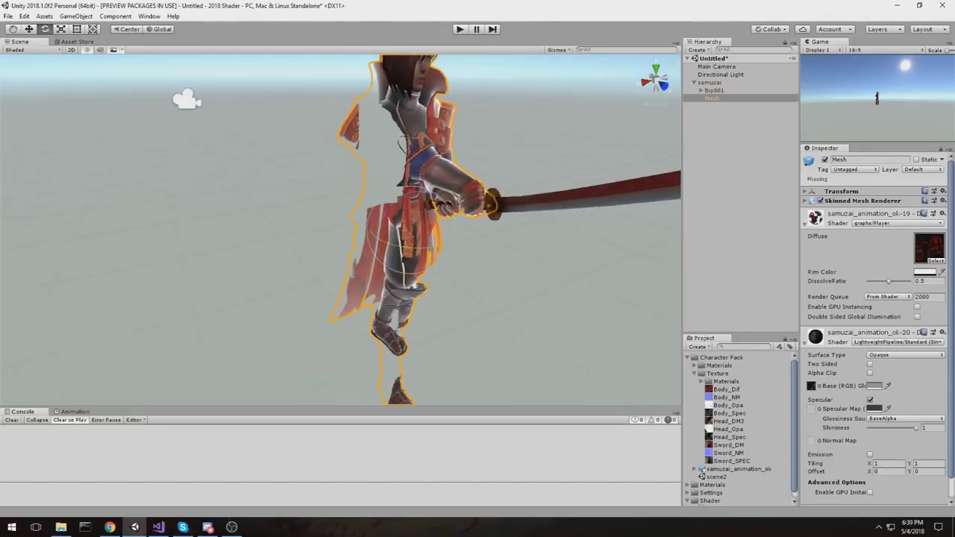
left_click_drag(891, 283, 866, 279)
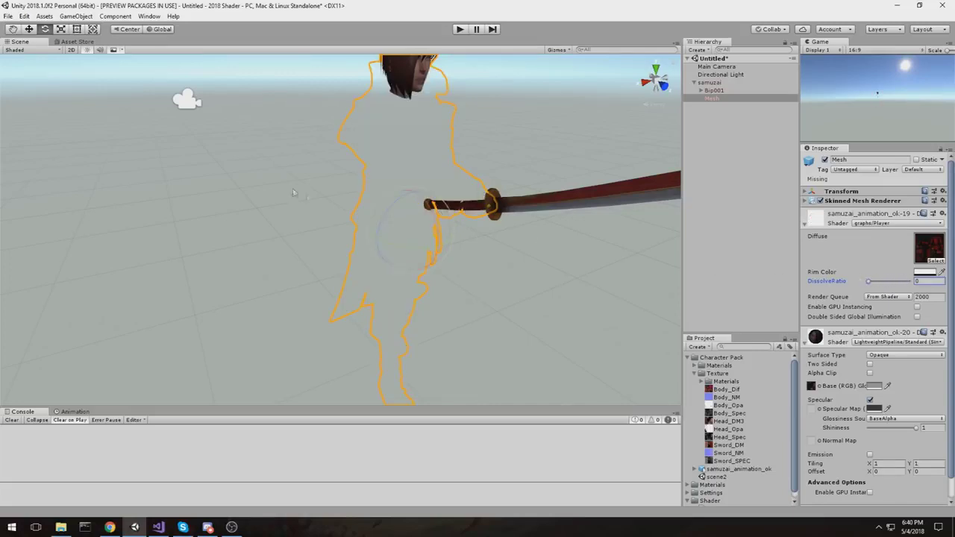
Add a Twirl node to the shader graph and place it between the Position and Simple Noise nodes
middle_click_drag(339, 205, 263, 248)
scroll(247, 276, "up", 4)
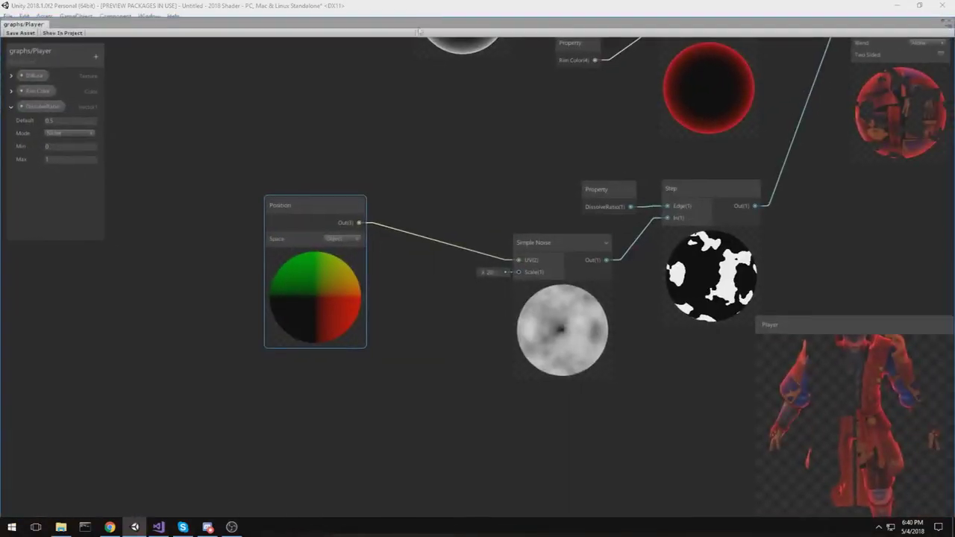
left_click(488, 176)
key("space")
type("twirl")
key("Return")
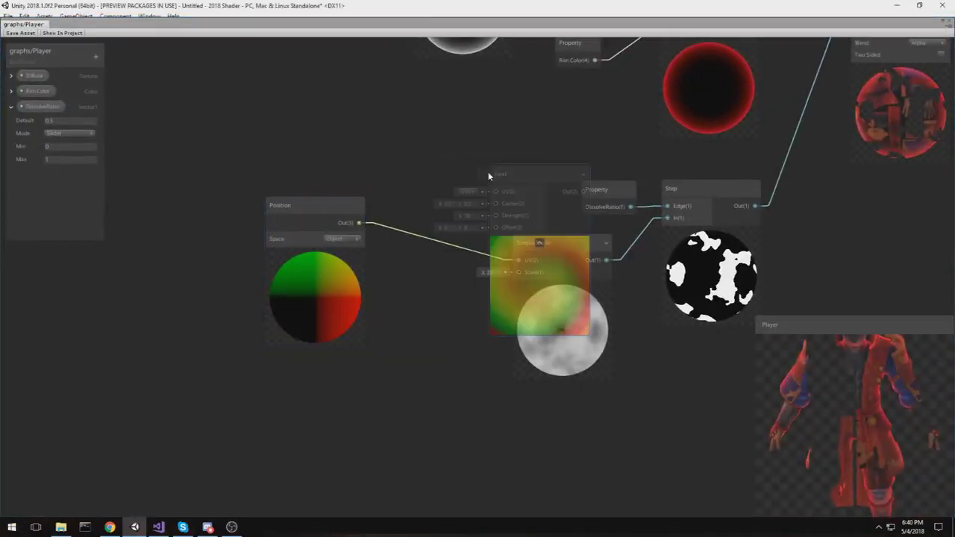
left_click_drag(488, 176, 392, 308)
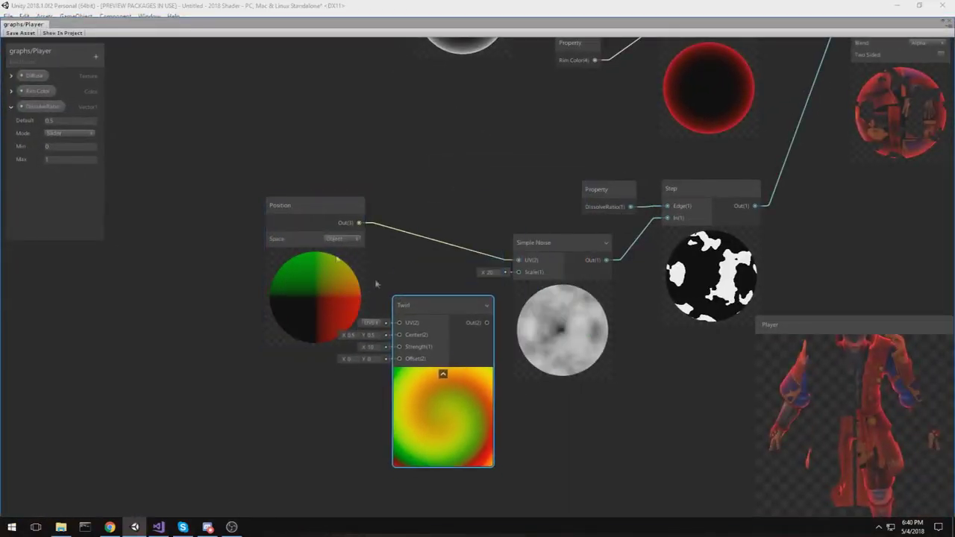
Route the Position output into Twirl's UV input and Twirl's output into Simple Noise's UV, spacing the nodes apart
left_click_drag(300, 204, 222, 191)
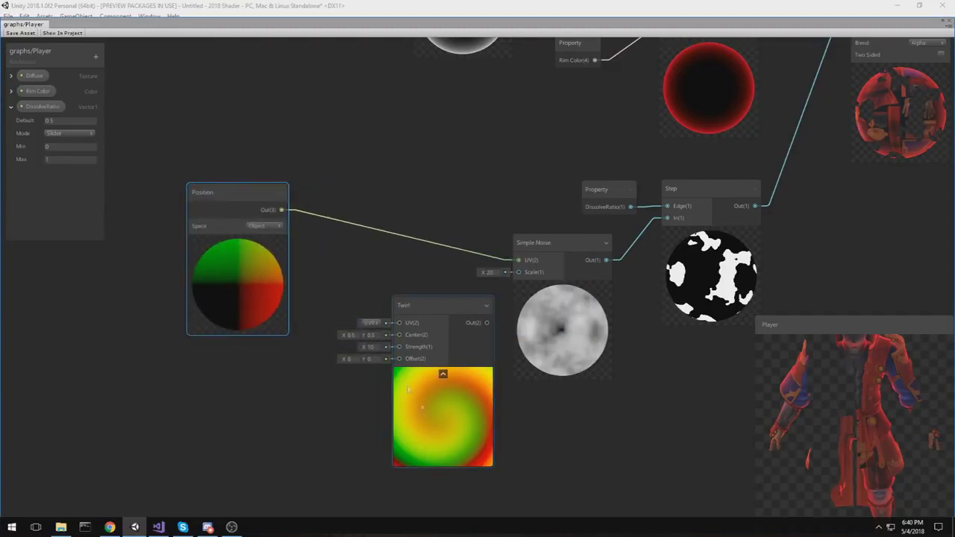
left_click_drag(447, 308, 381, 312)
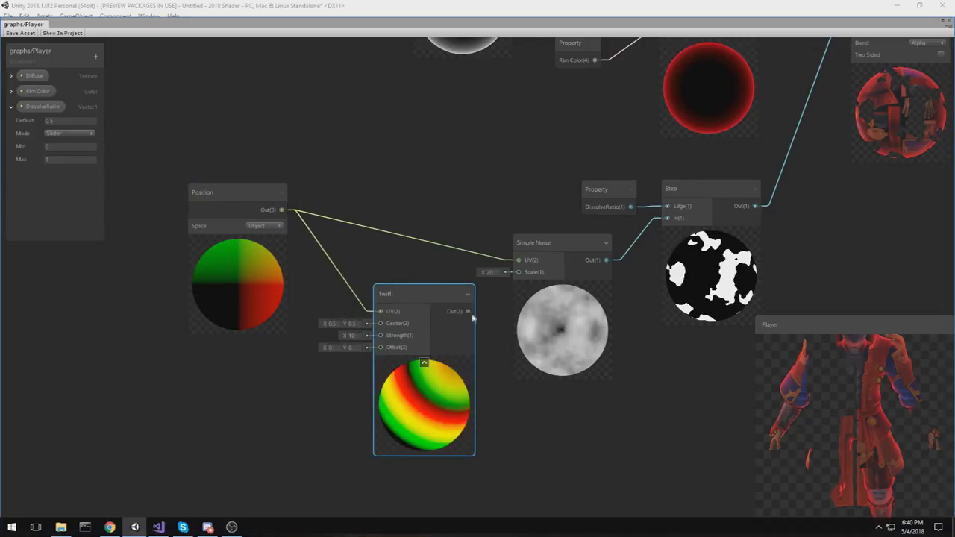
left_click_drag(518, 263, 517, 263)
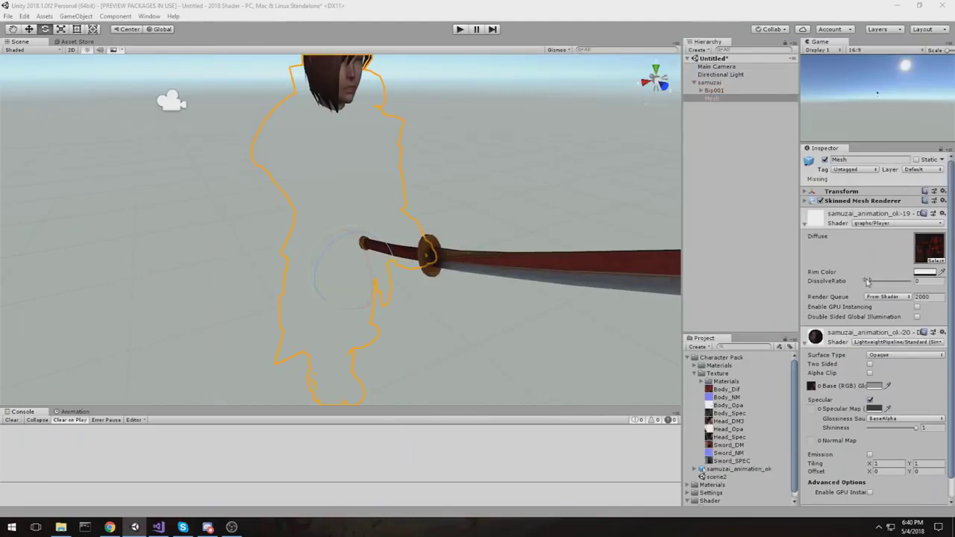
Raise the character material's DissolveRatio to 0.34 and beyond while examining the twirled dissolve from the front and behind
left_click_drag(867, 281, 882, 281)
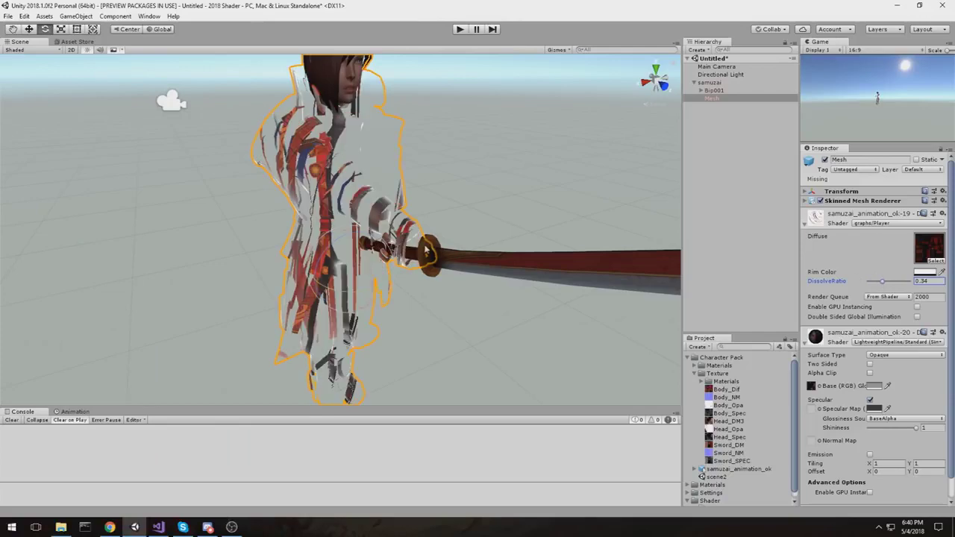
left_click_drag(426, 250, 523, 261, "alt")
scroll(448, 262, "down", 3)
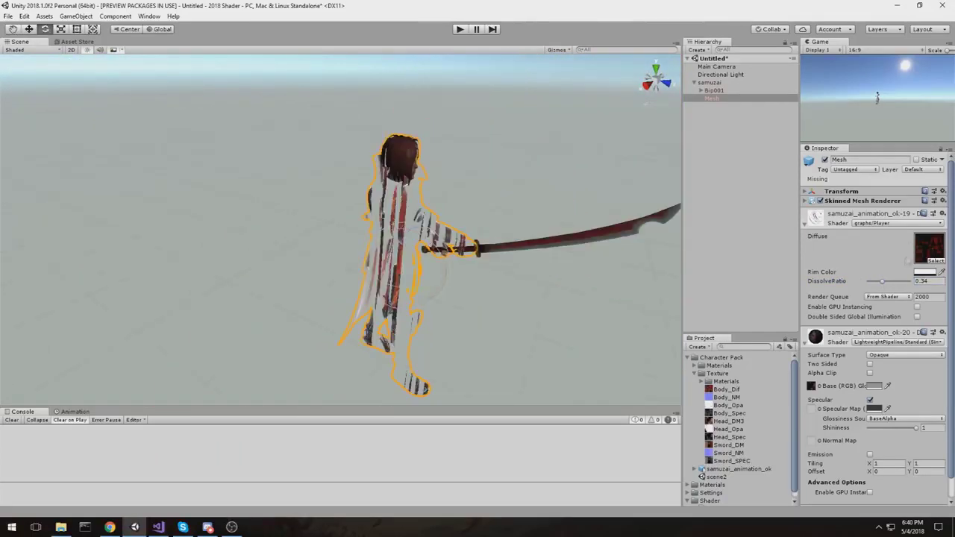
left_click_drag(888, 286, 896, 284)
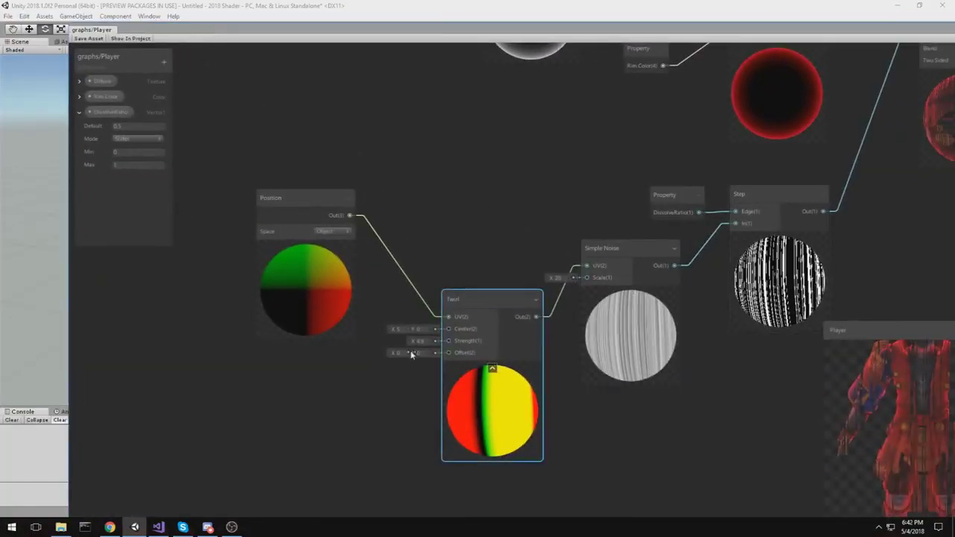
Lower Twirl's Strength to about 0.7 and raise the material's DissolveRatio in the main editor to test it
left_click_drag(417, 341, 395, 336)
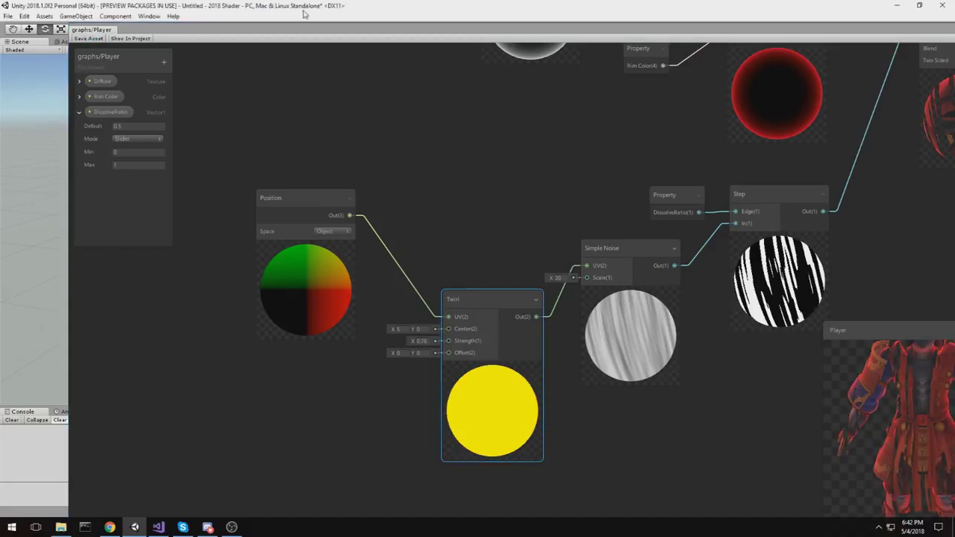
left_click_drag(895, 31, 954, 58)
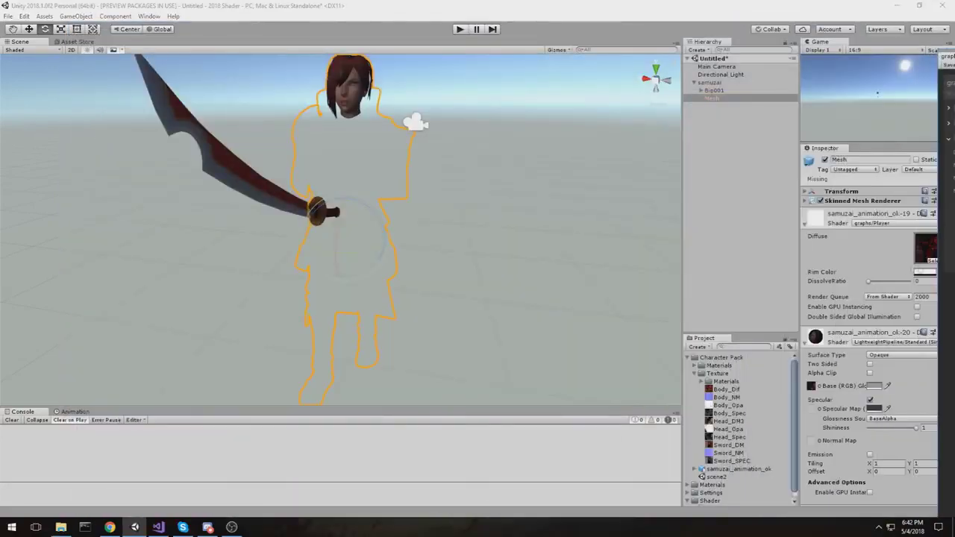
left_click_drag(871, 282, 893, 282)
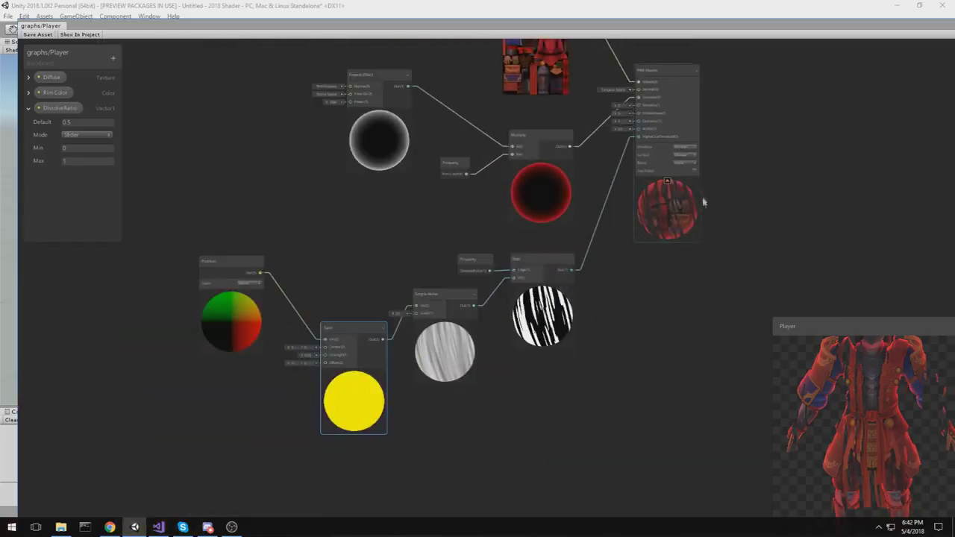
Examine the complete node graph and then the shaded character from the side in the scene
left_click_drag(646, 30, 620, 13)
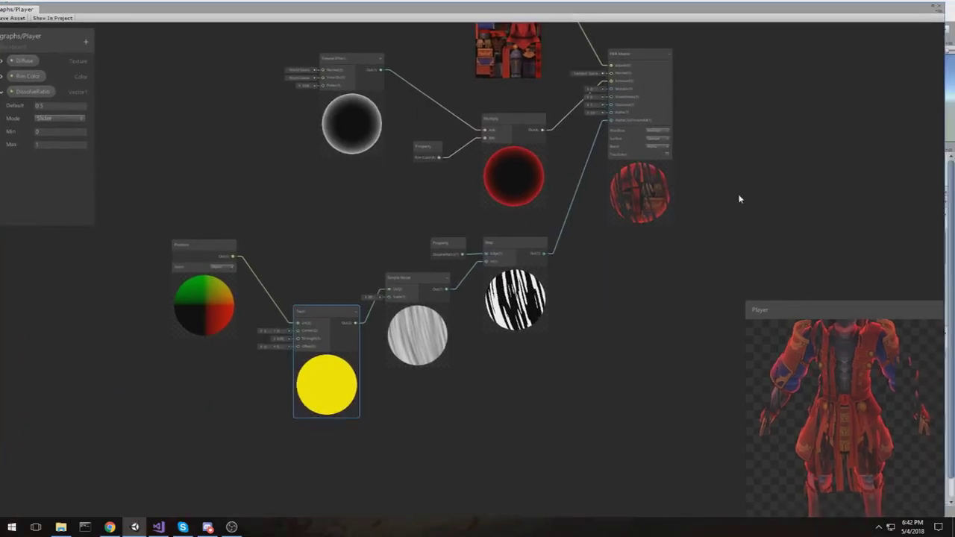
scroll(738, 199, "up", 3)
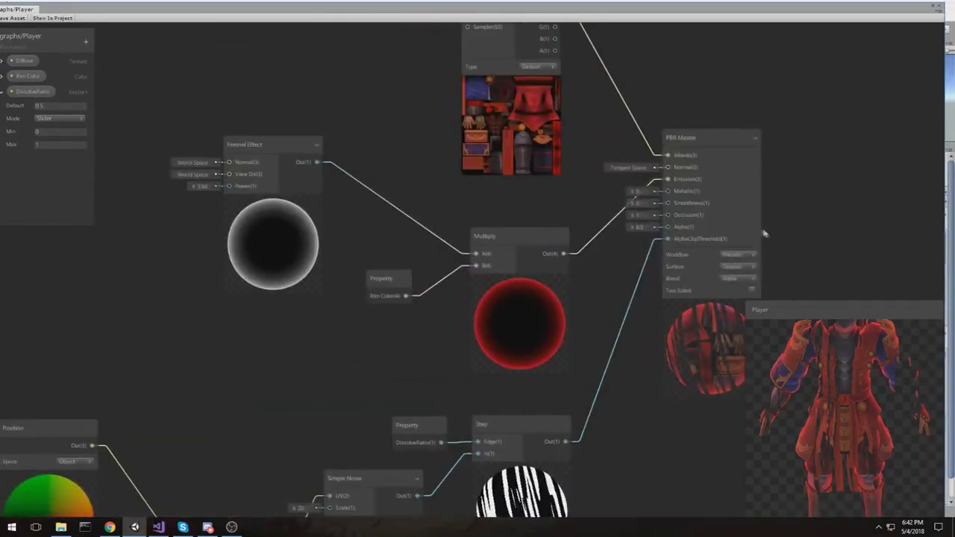
scroll(448, 214, "down", 5)
scroll(422, 185, "up", 1)
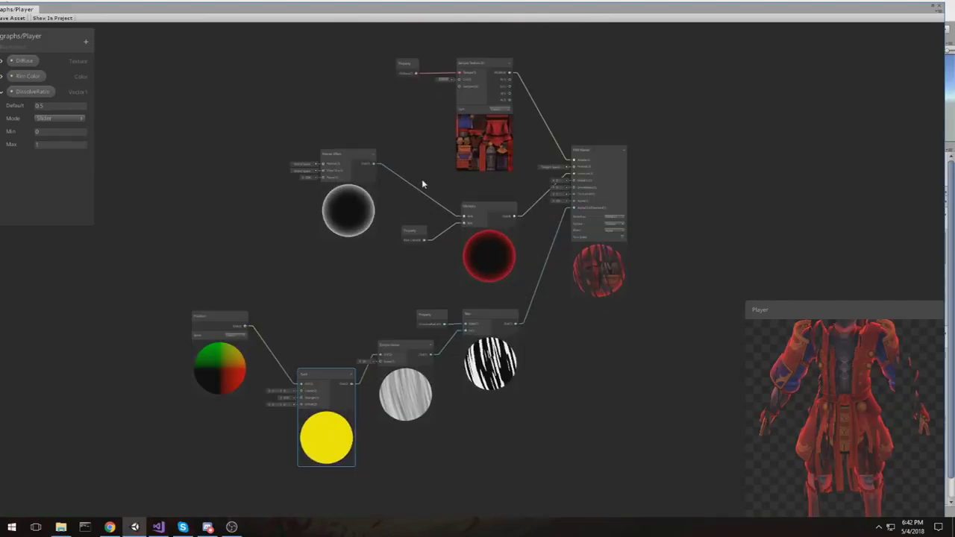
left_click_drag(447, 20, 951, 54)
right_click_drag(138, 211, 338, 211)
left_click_drag(338, 211, 429, 214, "alt")
right_click_drag(428, 214, 451, 202)
scroll(575, 192, "down", 3)
scroll(451, 201, "up", 5)
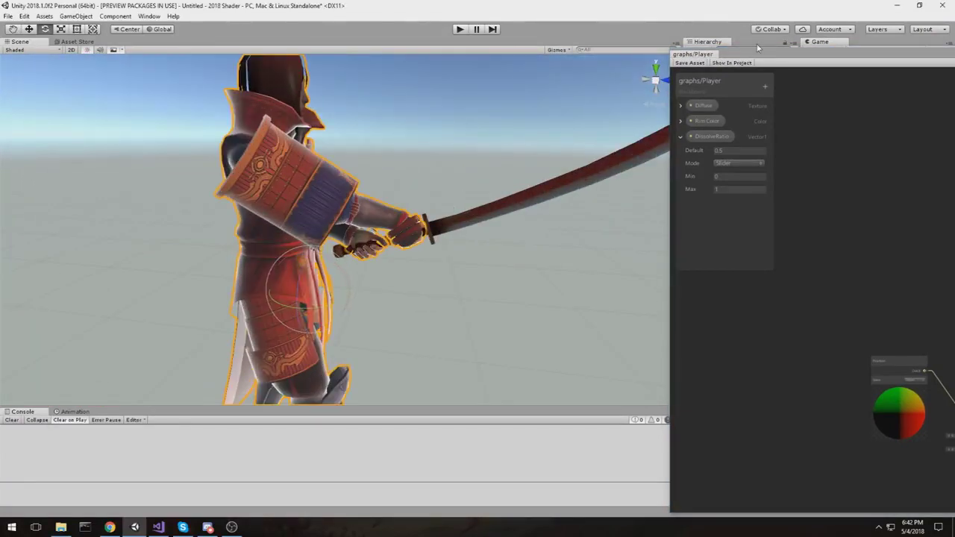
left_click_drag(764, 58, 110, 30)
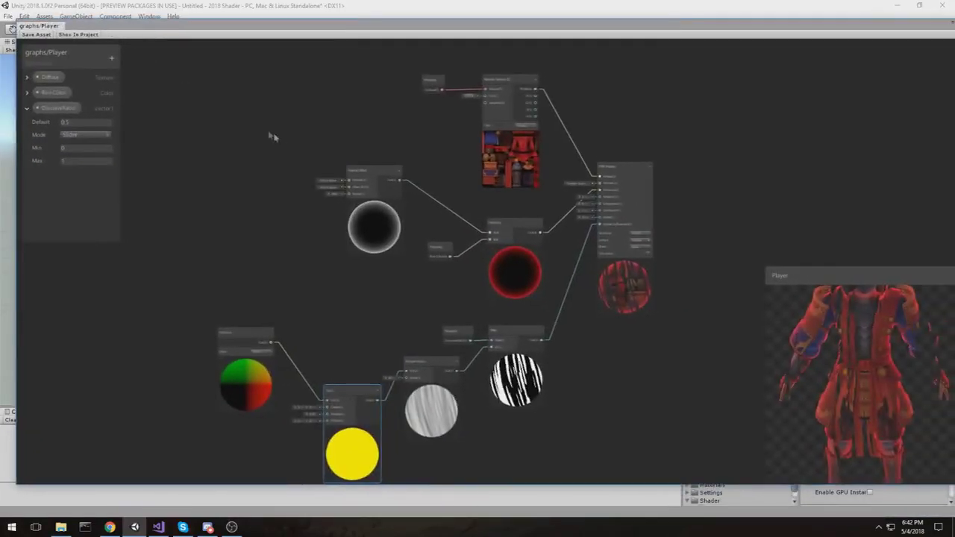
Delete the DissolveRatio property node feeding Step and add a Time node in its place
scroll(285, 142, "up", 3)
middle_click_drag(360, 165, 328, 134)
scroll(493, 237, "up", 1)
middle_click_drag(497, 234, 460, 274)
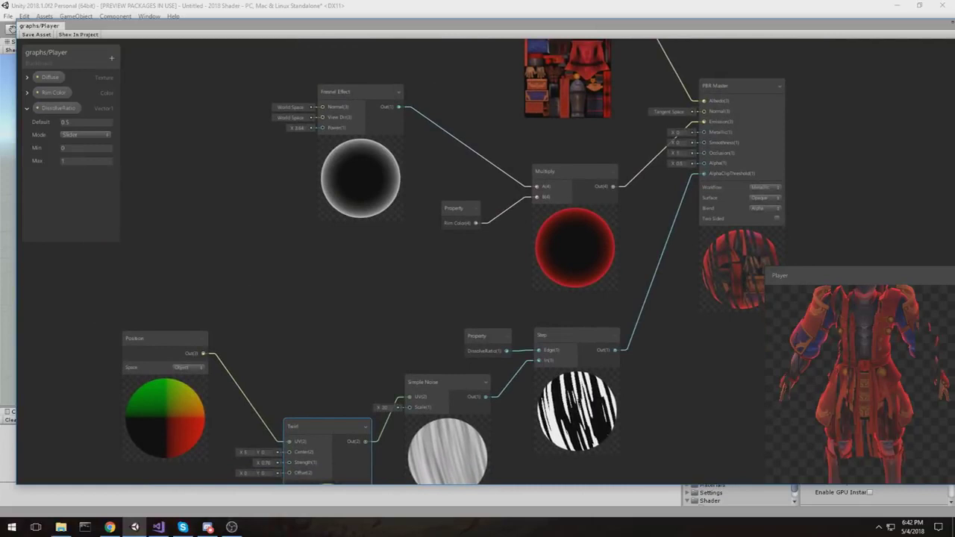
middle_click_drag(424, 305, 429, 273)
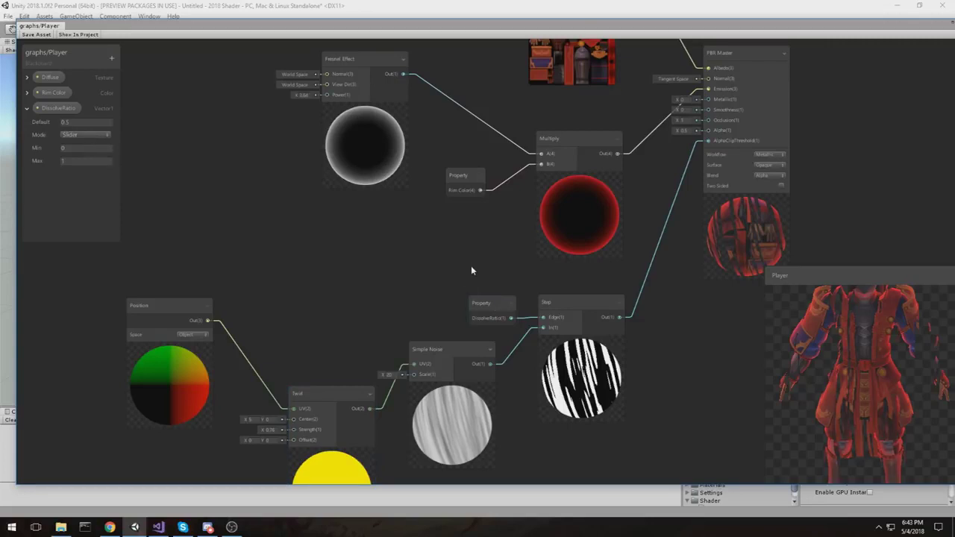
scroll(503, 290, "up", 2)
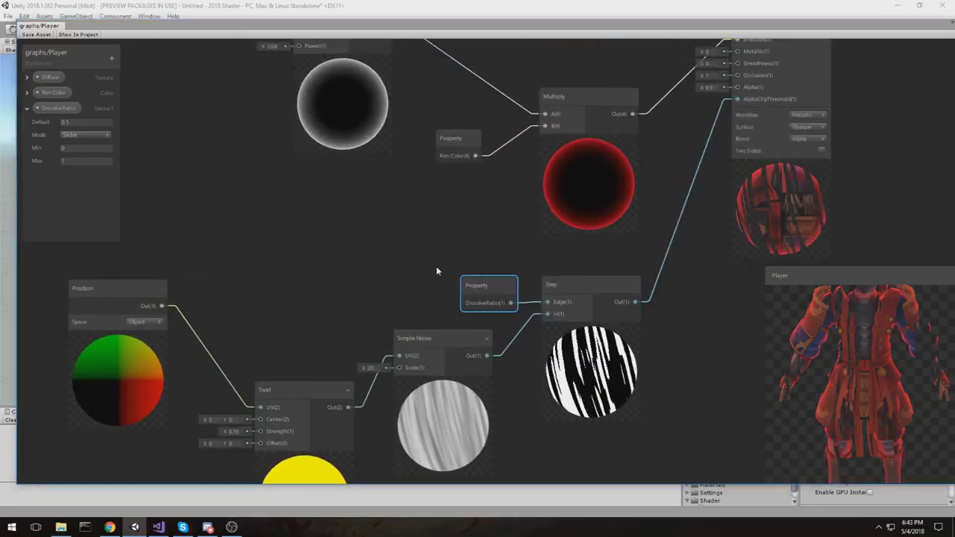
key("Delete")
key("space")
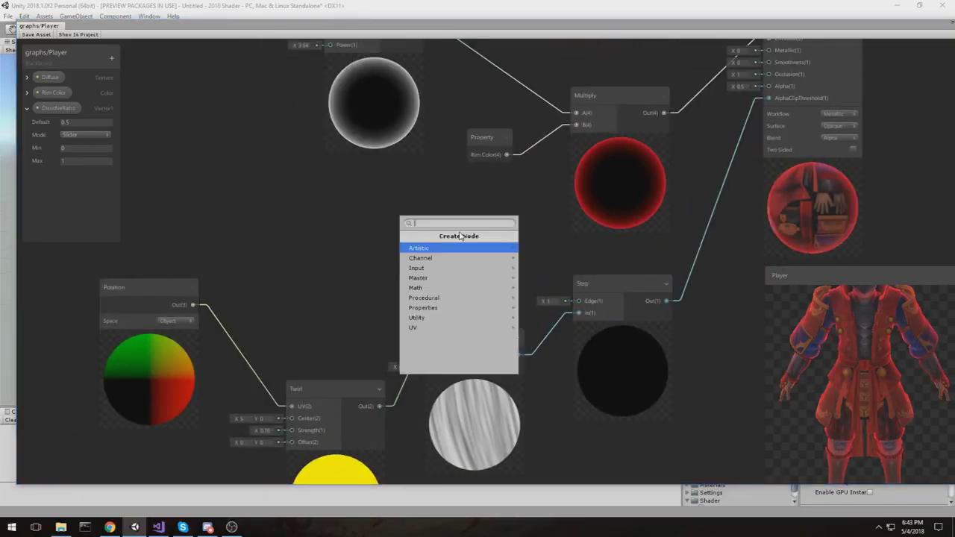
type("time")
key("Return")
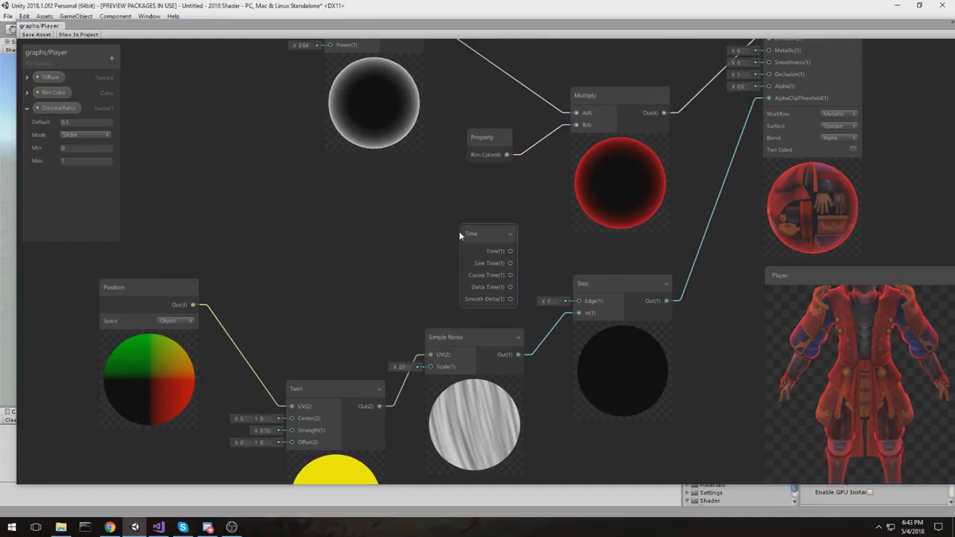
left_click_drag(479, 233, 448, 216)
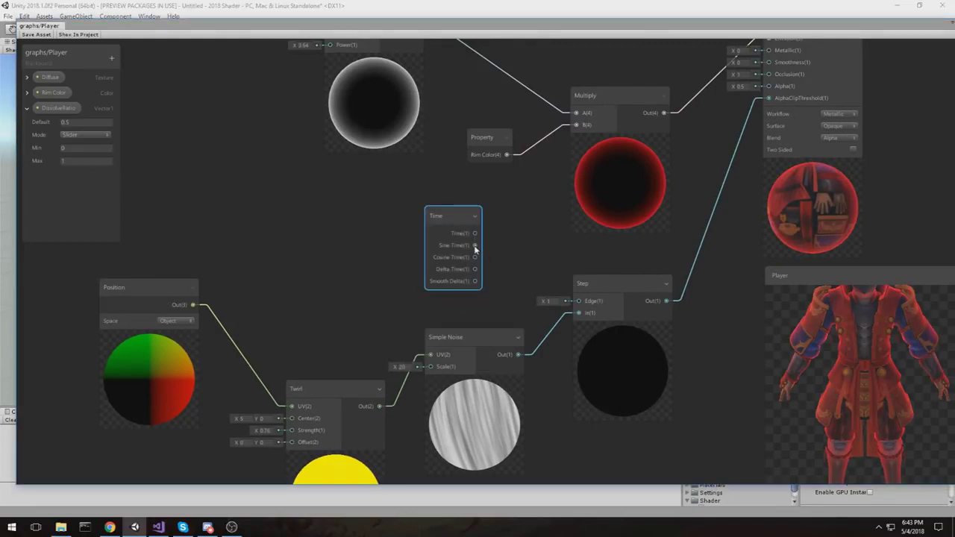
Connect the Time node's Sine Time output to Step's Edge input and move Time farther ahead of Step
left_click_drag(584, 304, 582, 301)
right_click(576, 305)
left_click(629, 307)
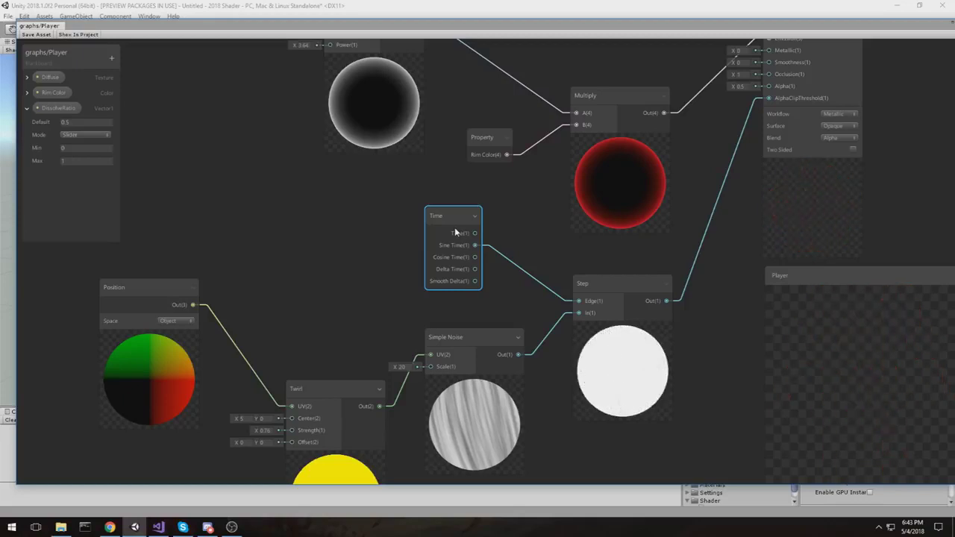
left_click_drag(460, 212, 288, 212)
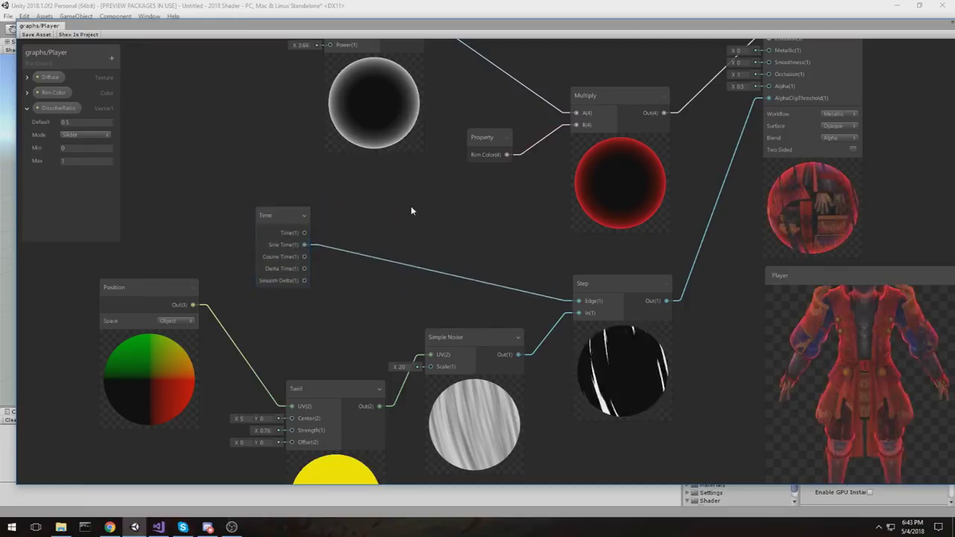
Browse the math node categories and create a basic Add node between the Time and Step nodes
key("space")
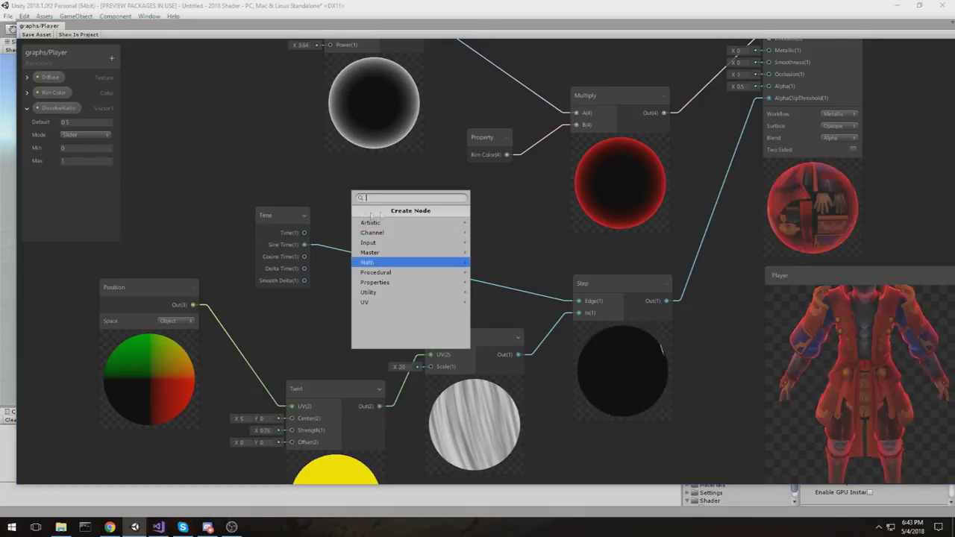
left_click(390, 265)
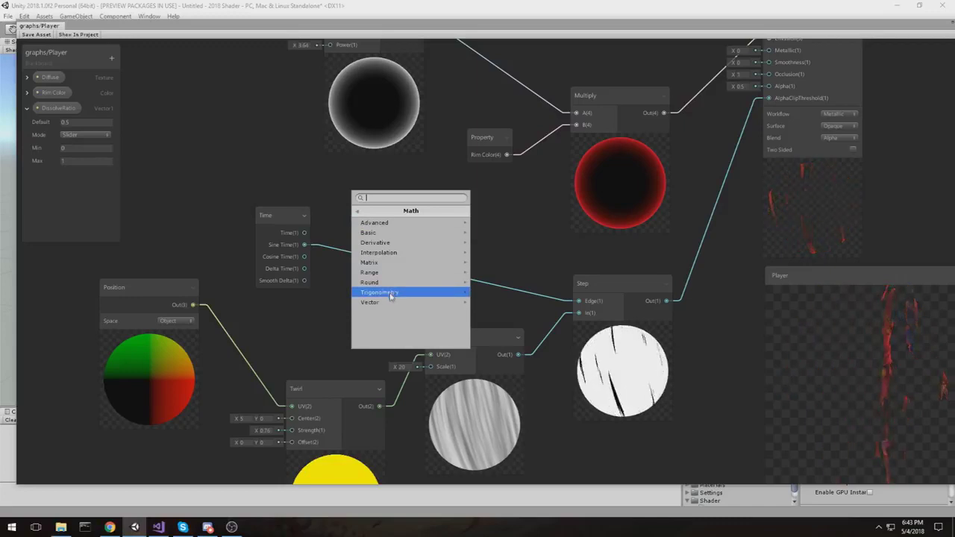
left_click(396, 302)
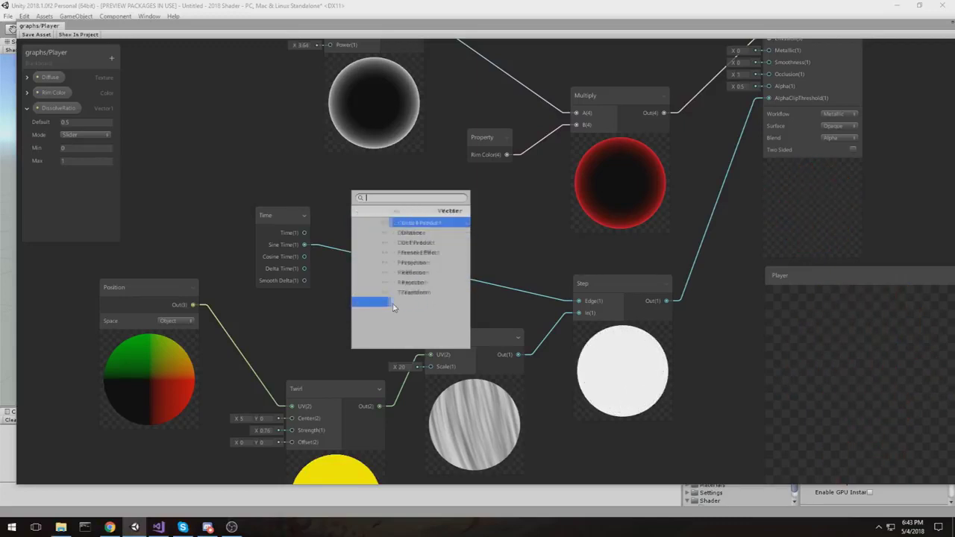
left_click(371, 212)
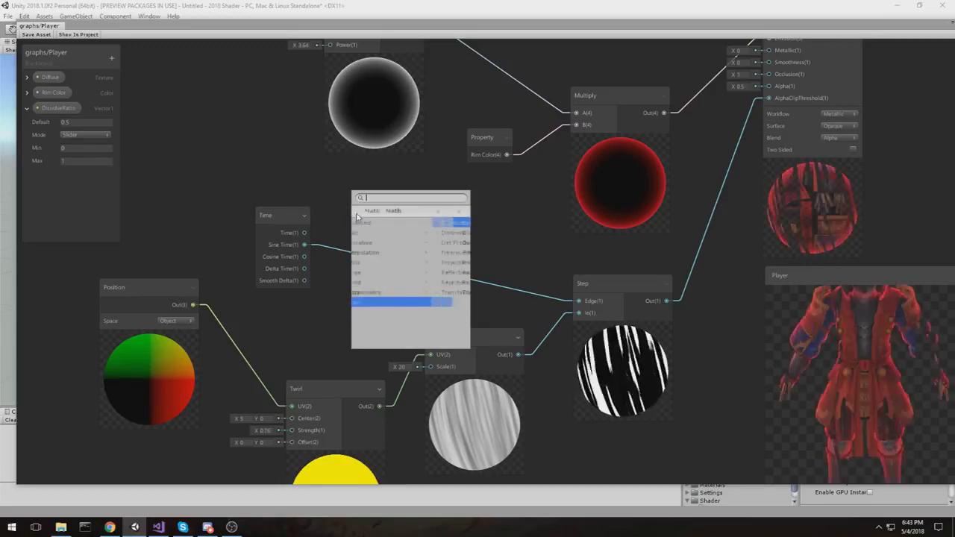
left_click(389, 224)
key("Left")
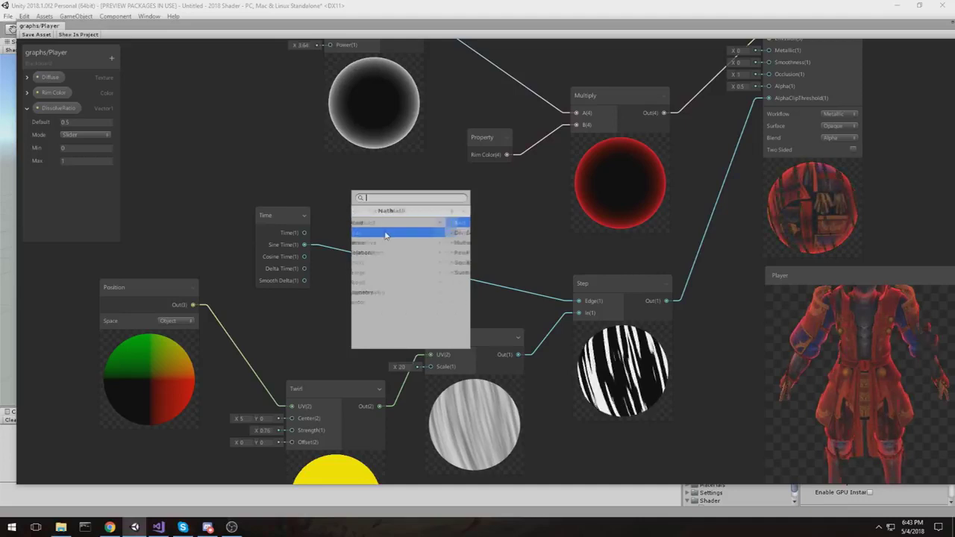
left_click(384, 232)
left_click(384, 223)
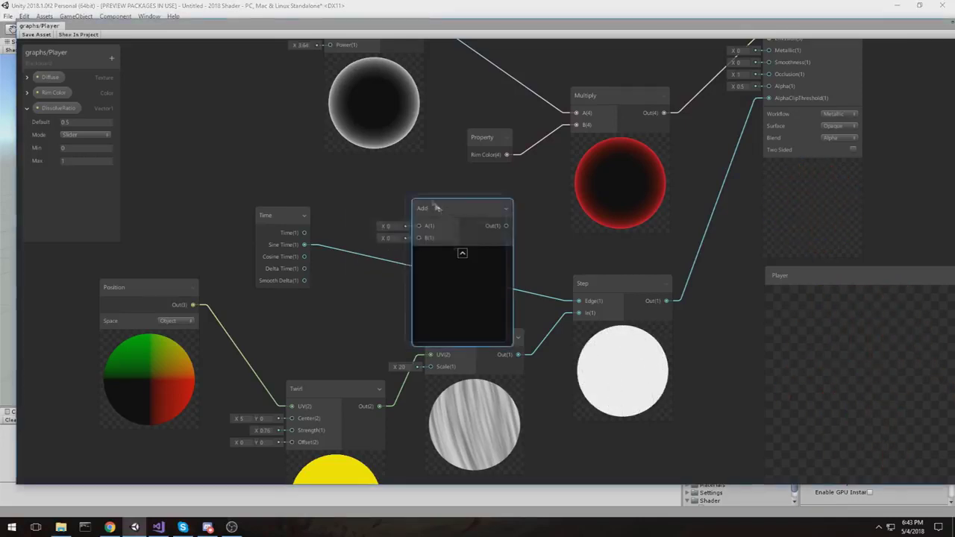
Feed Sine Time into the Add node's A input and set its B value to 1
left_click_drag(401, 258, 369, 224)
left_click_drag(279, 218, 339, 227)
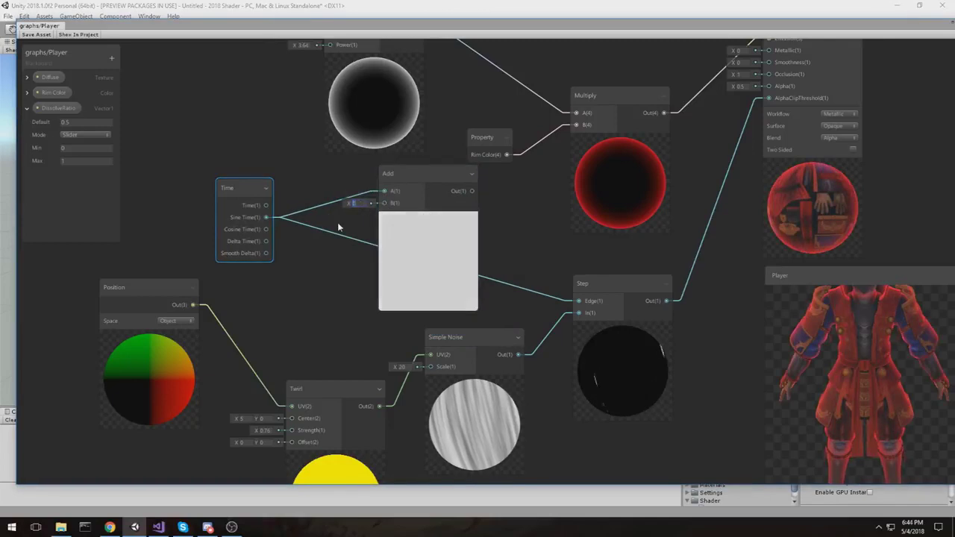
type("1")
Replace the direct Sine Time link to Step's Edge with the Add output and collapse the Add node's preview
left_click(506, 285)
key("Delete")
left_click_drag(243, 188, 189, 170)
left_click_drag(432, 176, 324, 178)
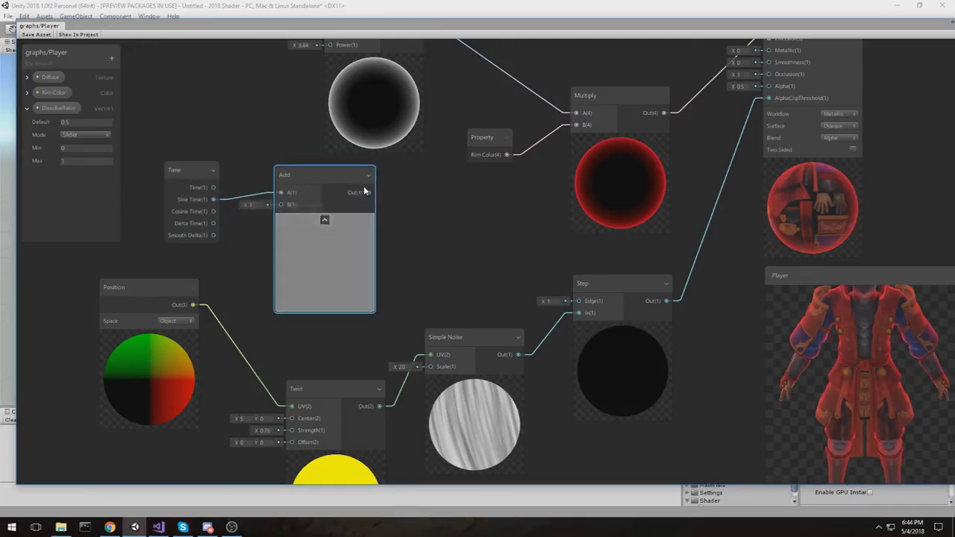
left_click_drag(371, 192, 569, 302)
mouse_move(366, 228)
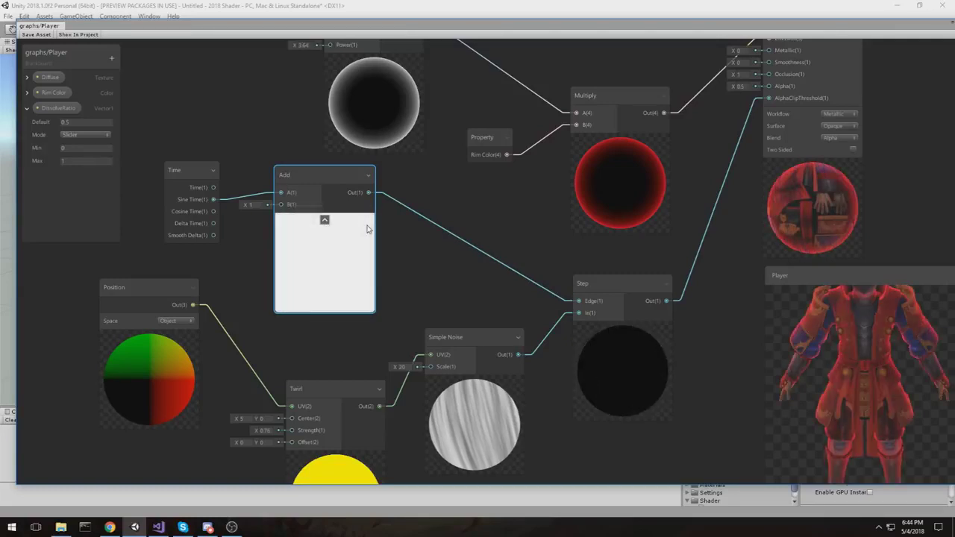
left_click(323, 221)
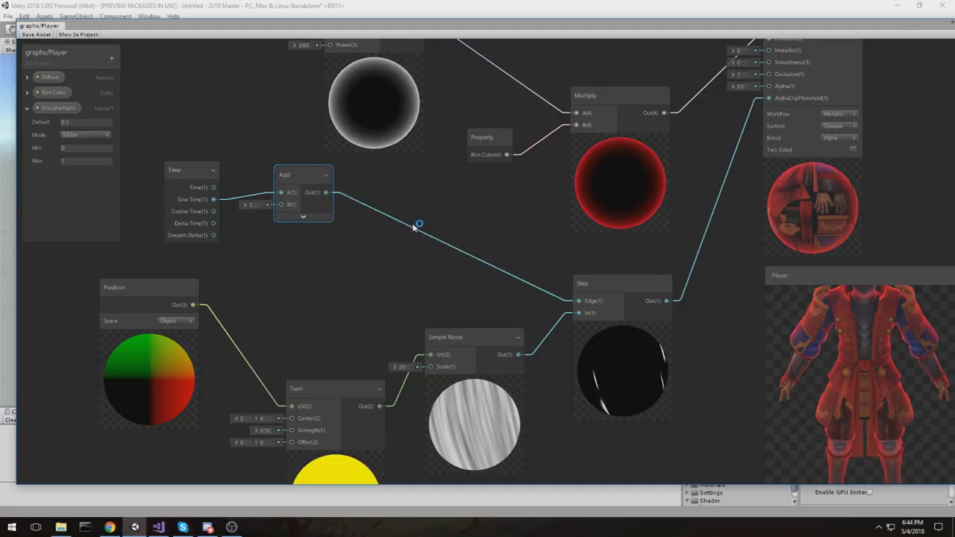
Create a Multiply node between Add and Step, feeding Add's output into its A input and setting B to 0.5
key("space")
type("multi")
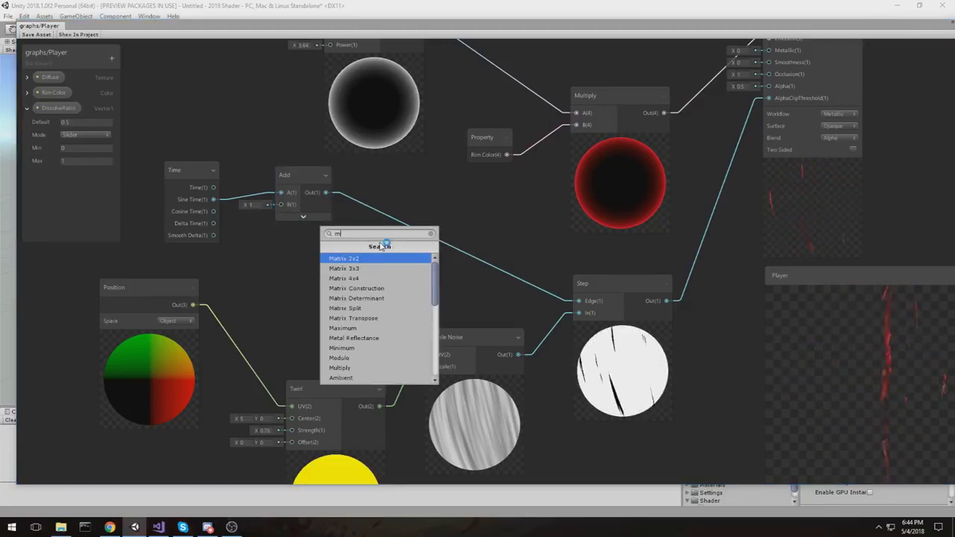
key("Return")
left_click_drag(414, 254, 415, 213)
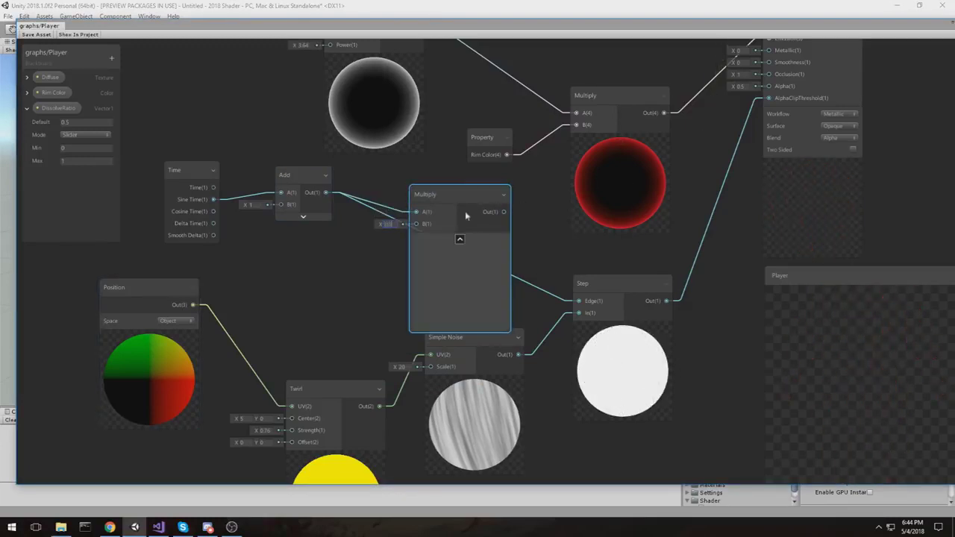
Connect the new Multiply's output to Step's Edge input, collapse its preview and line it up with the Add node
left_click_drag(504, 212, 579, 301)
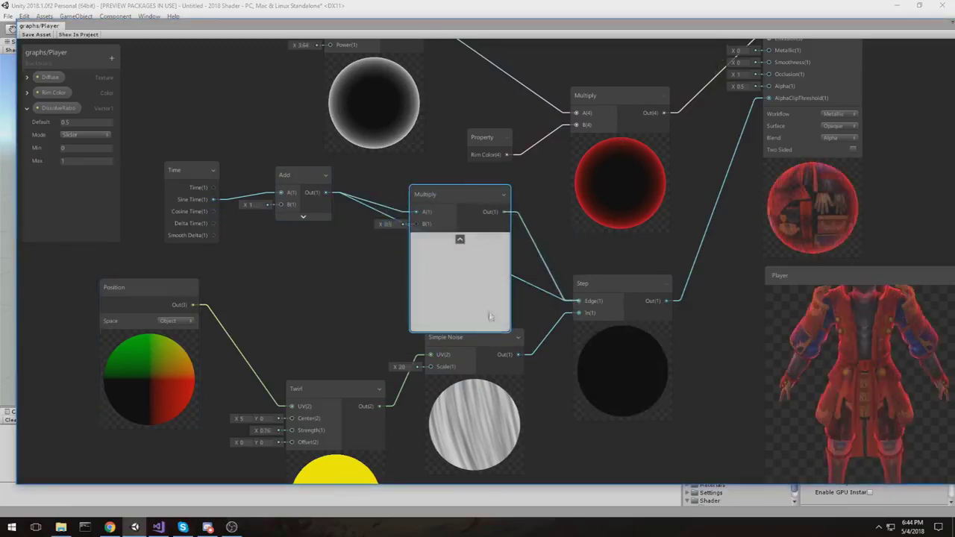
left_click(459, 239)
left_click_drag(439, 192, 425, 180)
left_click_drag(296, 174, 297, 177)
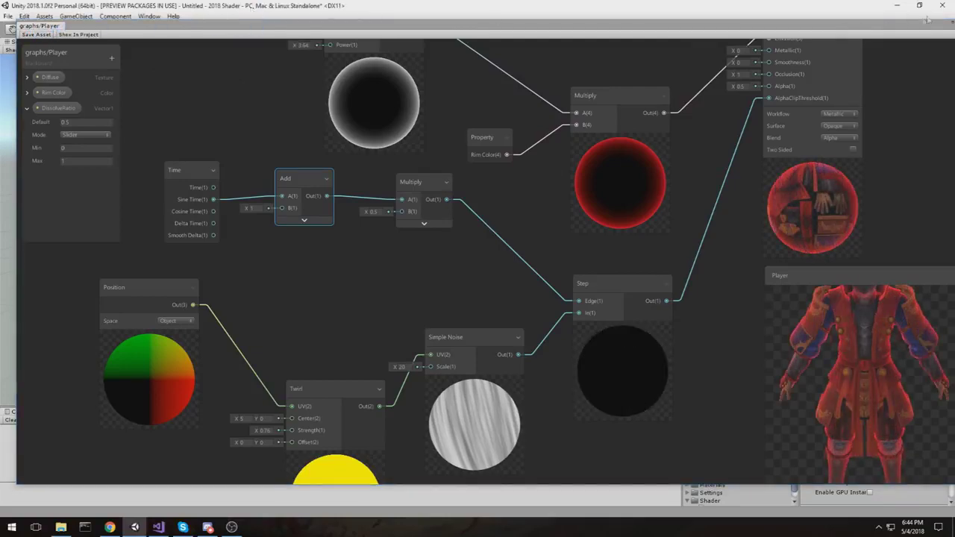
Close the Player shader graph window and examine the dissolve animation on the samurai from several angles in the scene
left_click_drag(918, 27, 848, 44)
left_click(894, 44)
scroll(513, 256, "down", 5)
left_click_drag(513, 257, 439, 245, "alt")
left_click(439, 245)
right_click_drag(469, 235, 406, 242)
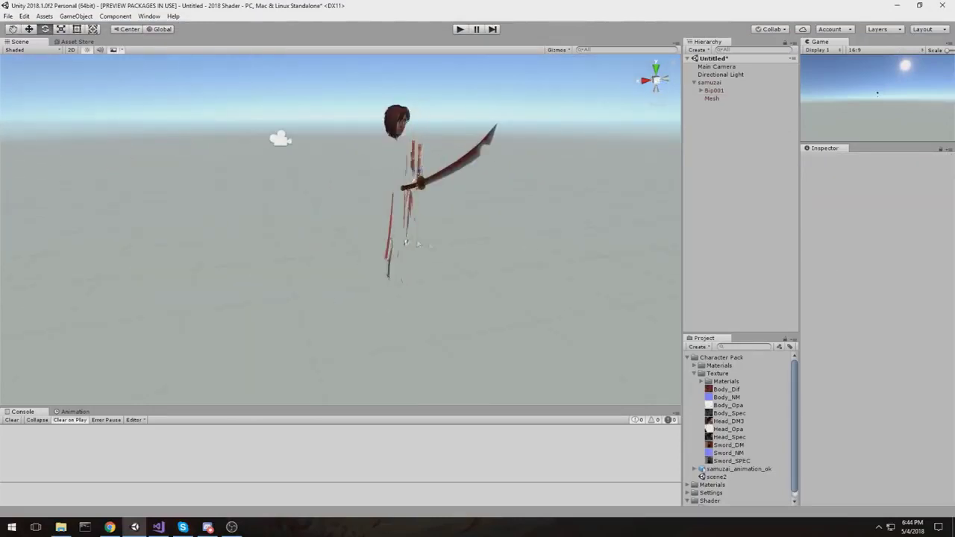
left_click_drag(418, 243, 563, 249, "alt")
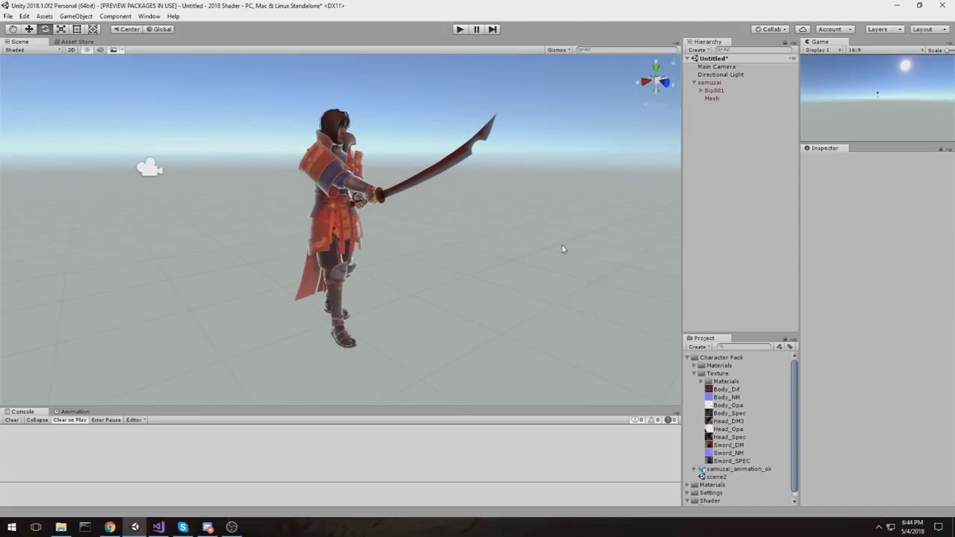